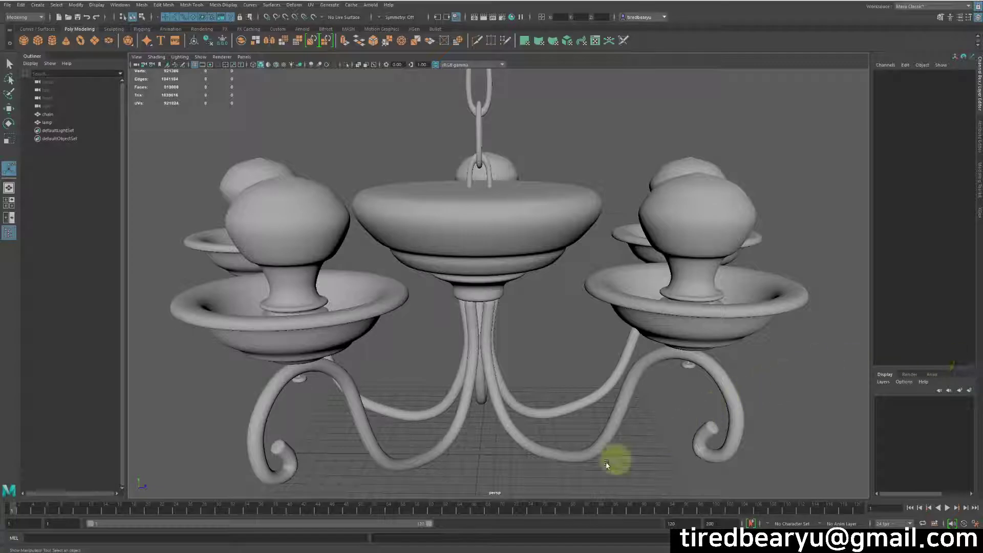
Open the UV Editor and place it beside the chandelier model.
left_click_drag(567, 410, 551, 403, "alt")
right_click_drag(546, 402, 399, 366, "alt")
left_click_drag(504, 358, 523, 335, "alt")
right_click_drag(525, 337, 615, 353, "alt")
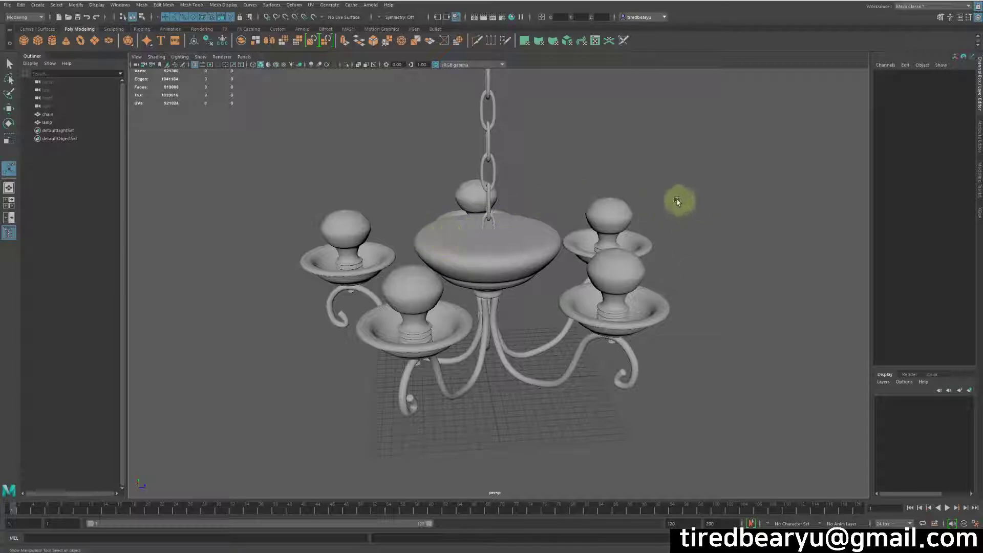
middle_click_drag(733, 226, 707, 269, "alt")
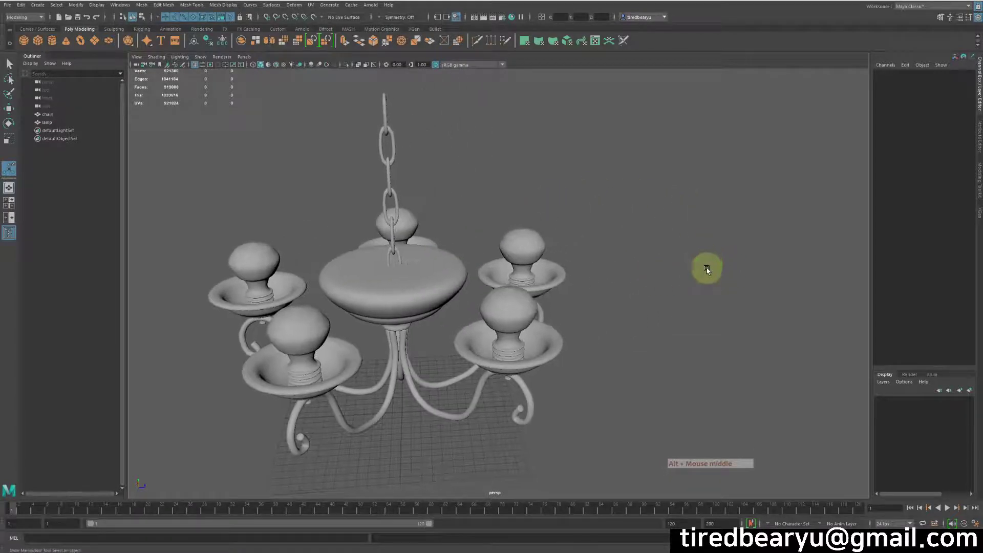
left_click(310, 4)
left_click(324, 15)
left_click(423, 95)
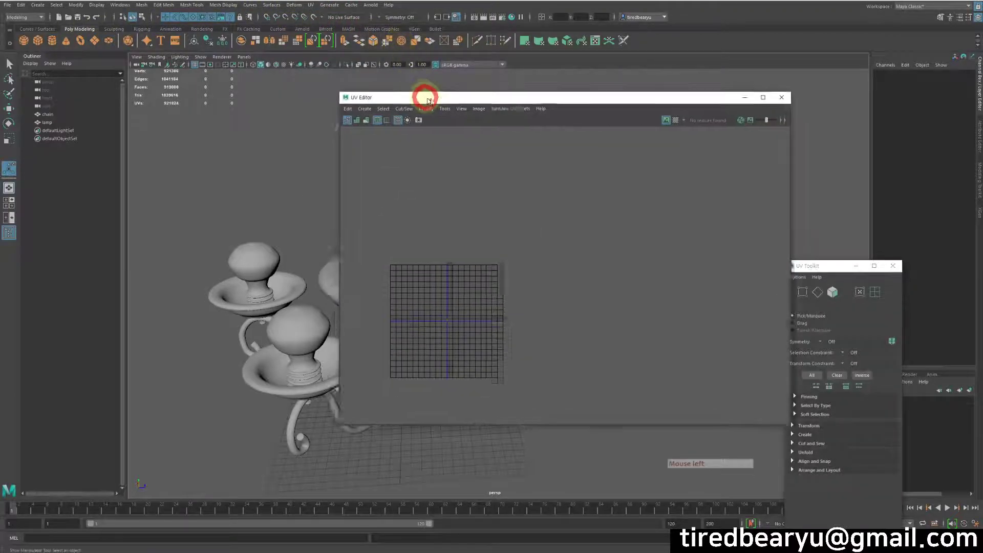
left_click_drag(423, 98, 618, 77)
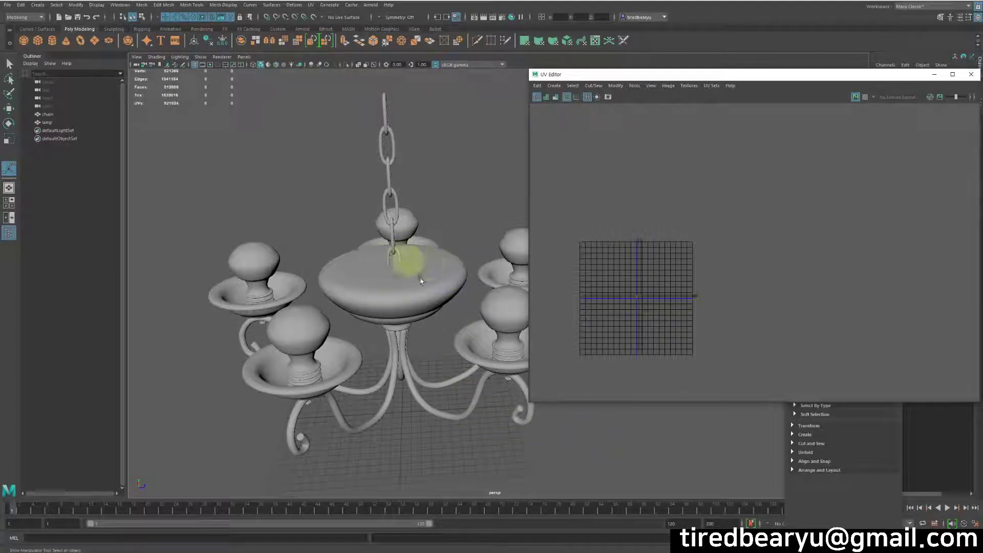
Display the lamp's UV layout for inspection, and minimize the UV Editor when done.
left_click(405, 292)
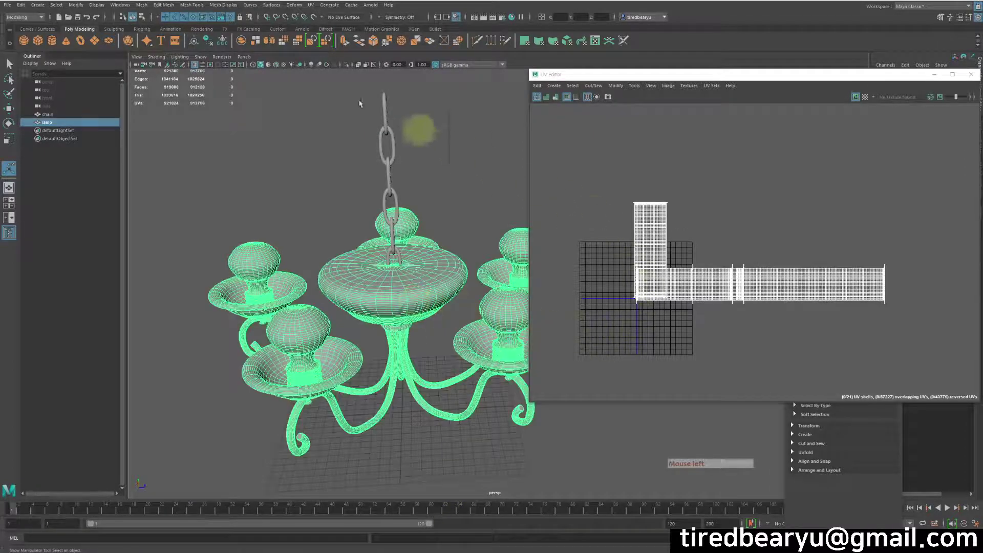
left_click_drag(362, 147, 433, 394)
left_click(427, 172)
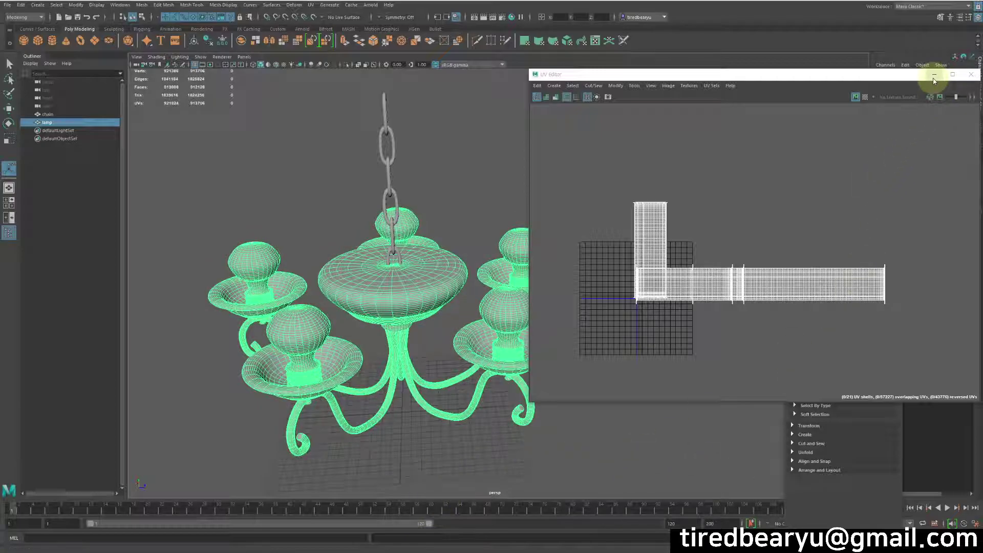
left_click(934, 77)
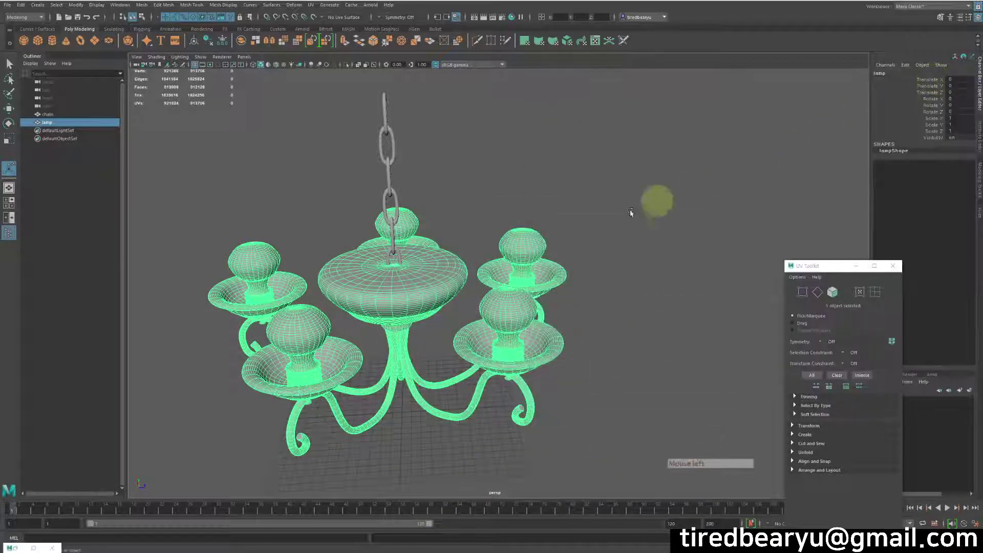
Examine the selected lamp's mesh from several angles and clear the selection.
left_click_drag(589, 232, 632, 235, "alt")
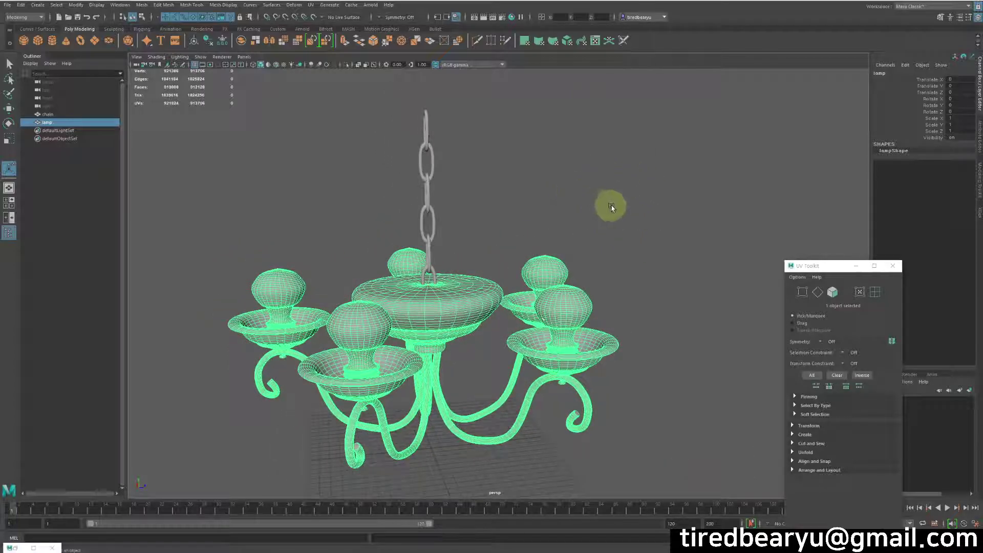
left_click_drag(621, 241, 639, 206, "alt")
middle_click_drag(639, 206, 620, 254, "alt")
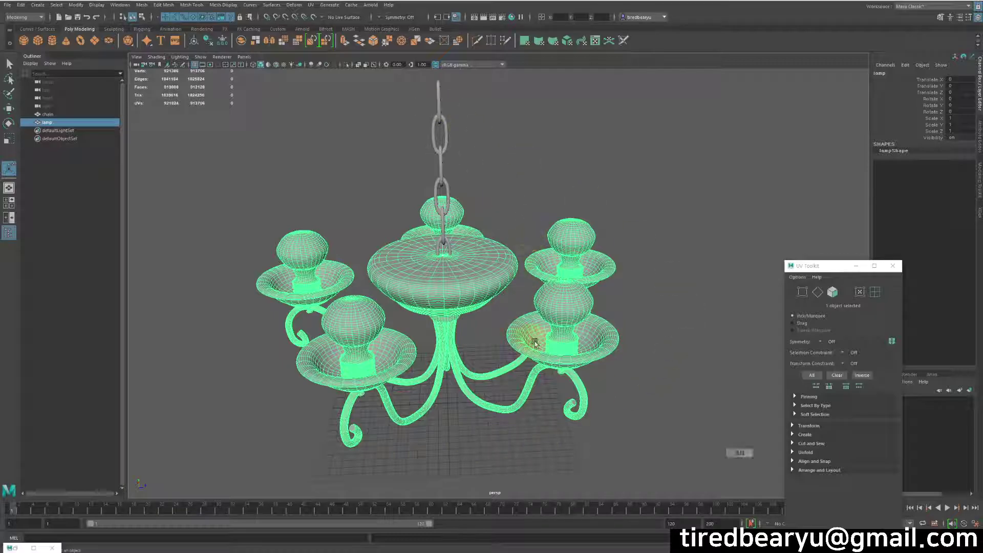
mouse_move(553, 338)
left_mouse_down("alt")
mouse_move(567, 325)
mouse_move(555, 320)
left_mouse_up("alt")
right_click_drag(555, 321, 651, 327, "alt")
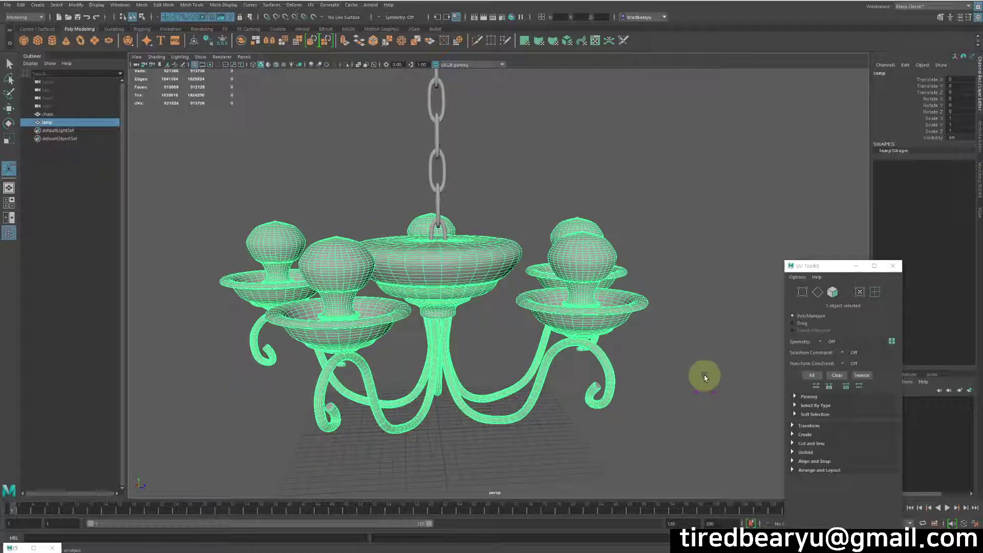
left_click_drag(658, 340, 720, 298, "alt")
left_click(720, 298)
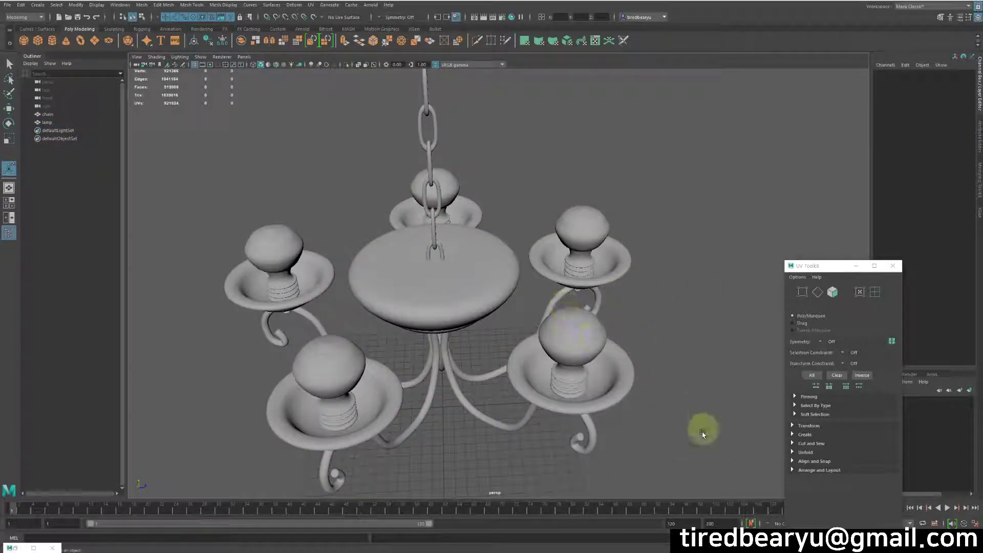
Restore the minimized UV Editor and close it.
middle_click_drag(702, 423, 764, 373, "alt")
right_click_drag(541, 387, 621, 410, "alt")
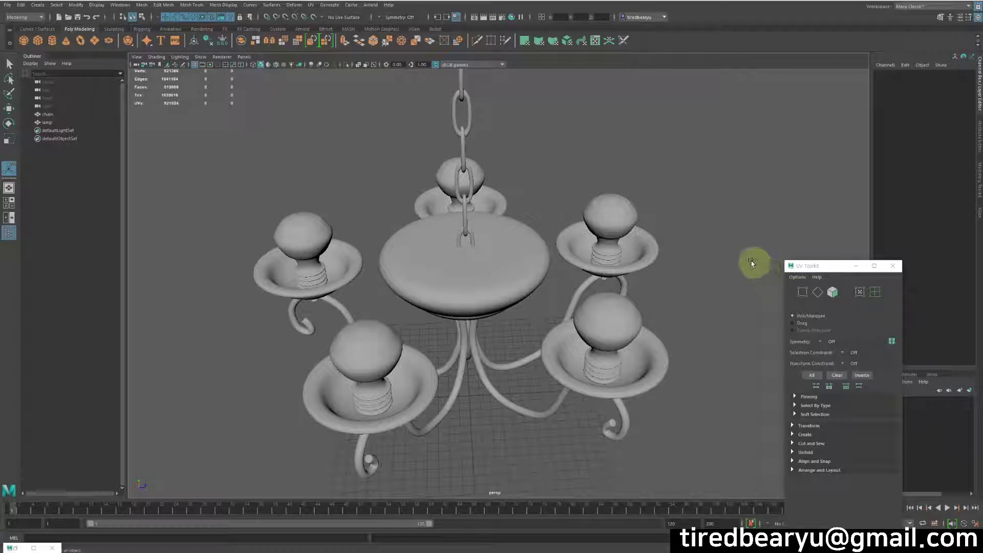
left_click(14, 549)
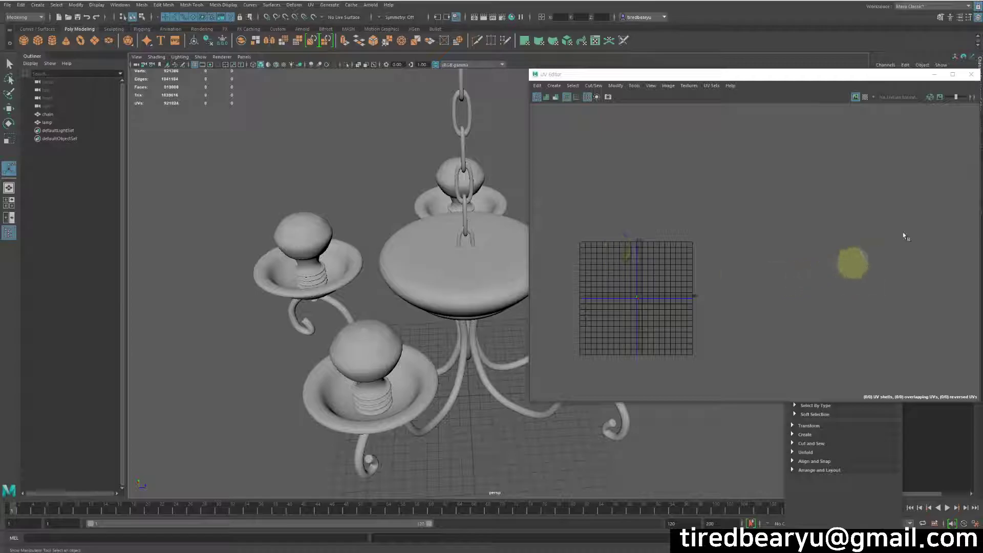
left_click(972, 75)
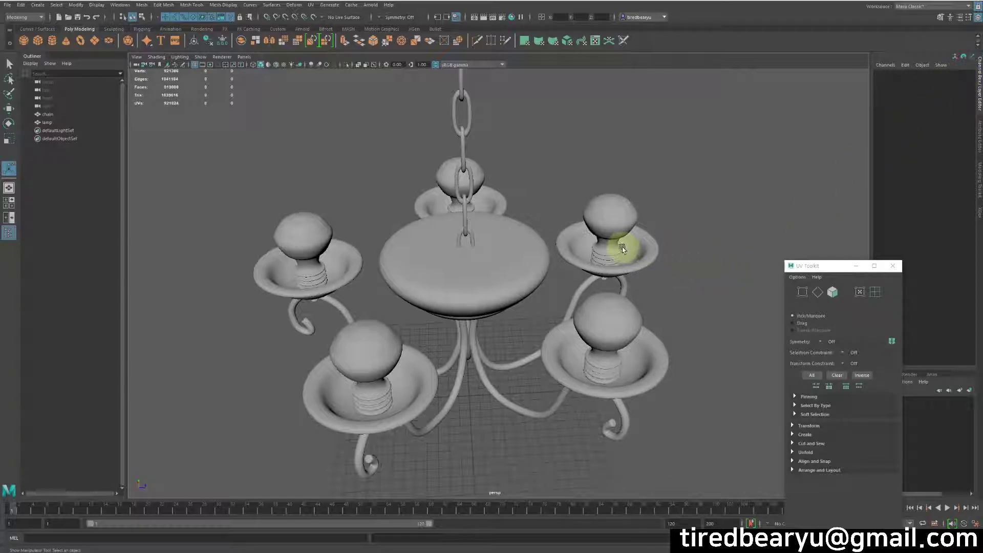
Check that the chain and the lamp are separate objects by selecting each in the scene, and clear the selection.
left_click_drag(658, 219, 659, 254, "alt")
key("q")
left_click_drag(559, 264, 553, 259, "alt")
left_click(462, 98)
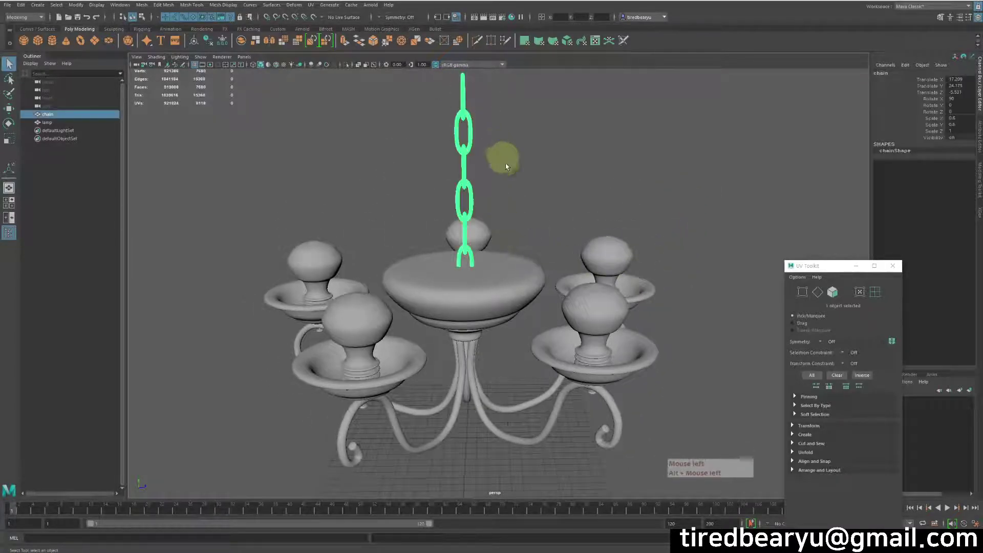
left_click(530, 288)
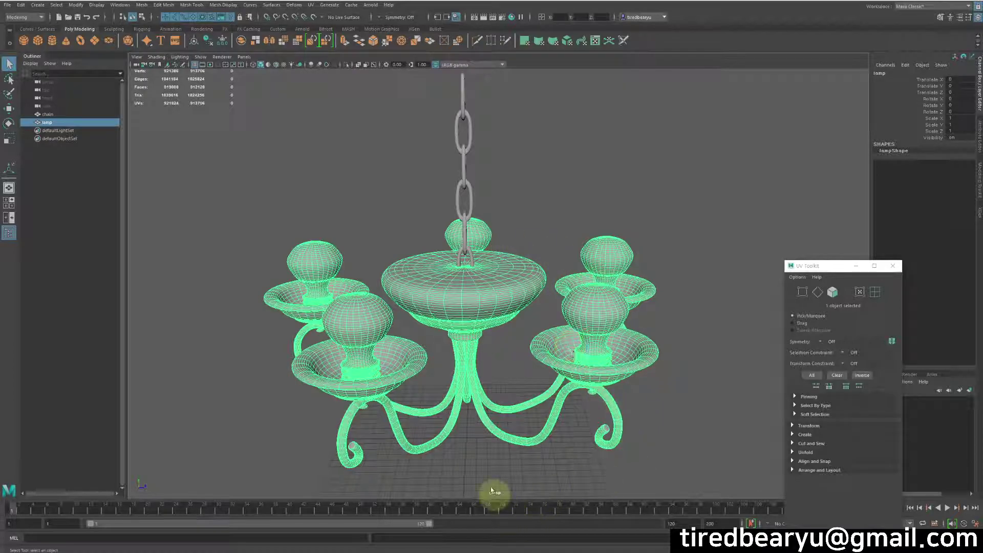
left_click(706, 406)
left_click(575, 274)
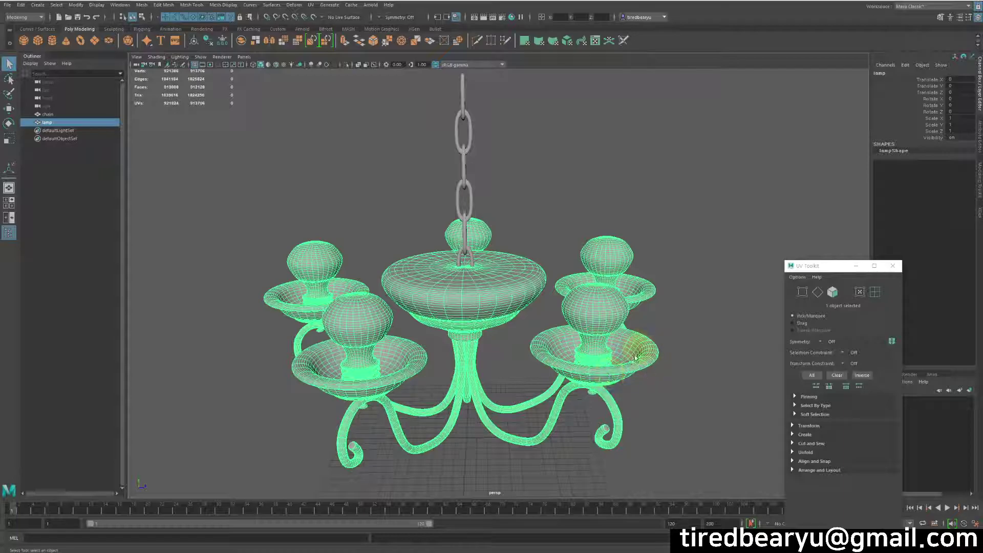
left_click(714, 297)
Identify which scene parts the chain and lamp entries stand for by selecting each by name, and deselect everything.
middle_click_drag(589, 220, 558, 155, "alt")
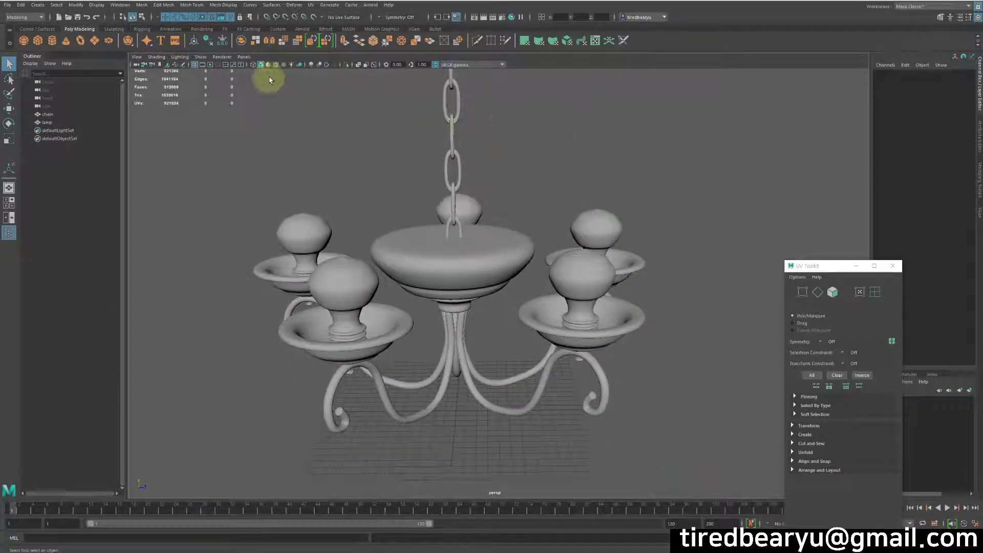
left_click(462, 106)
left_click_drag(462, 106, 540, 149, "alt")
left_click(77, 123)
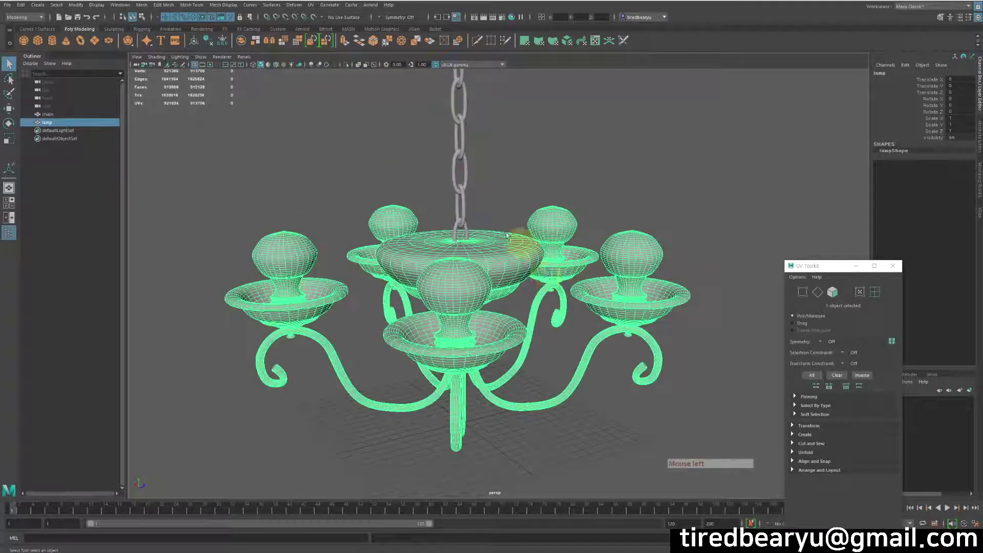
left_click(72, 114)
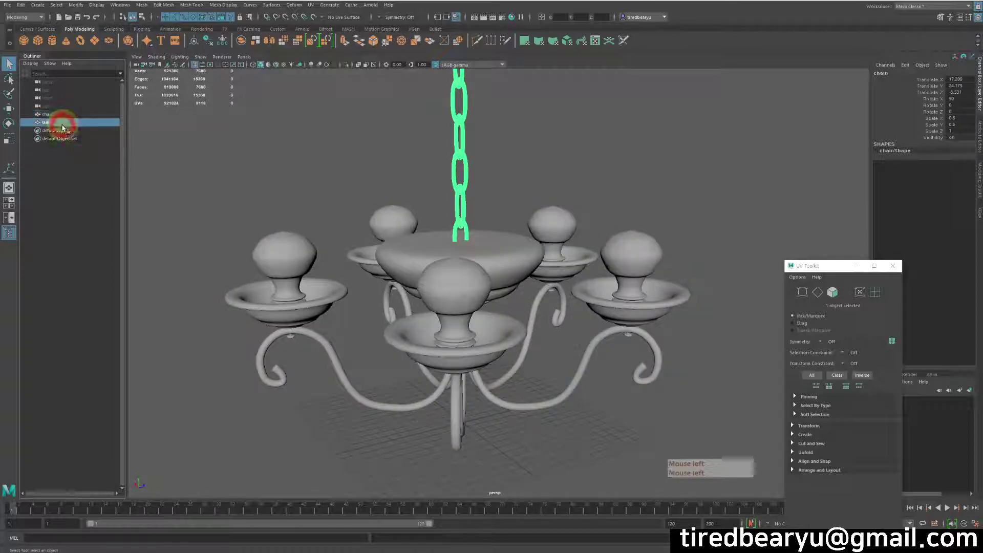
left_click(64, 123)
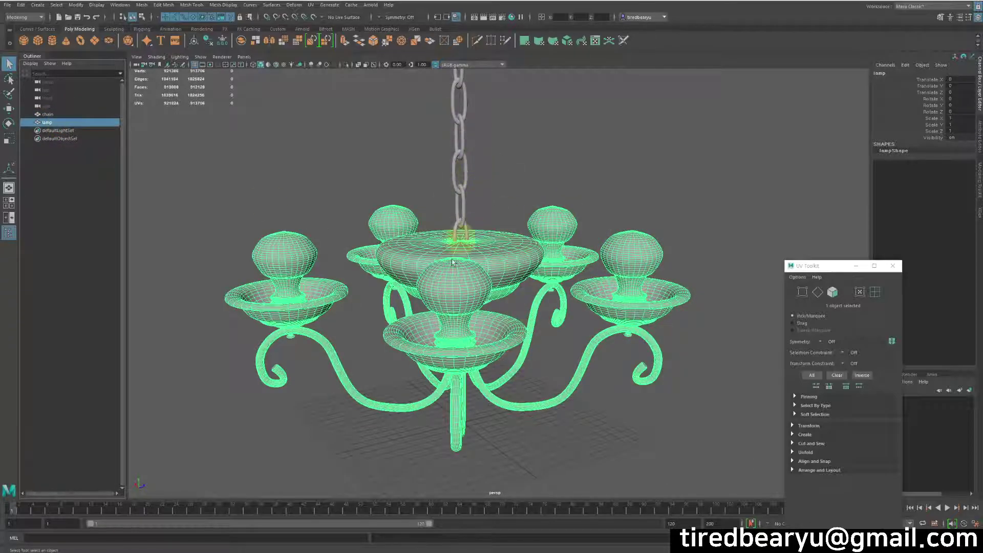
left_click(764, 366)
Select only the hanging chain above the chandelier.
left_click_drag(762, 368, 636, 371, "alt")
right_click_drag(637, 370, 653, 421, "alt")
left_click(641, 271)
mouse_move(614, 275)
left_mouse_down("alt")
mouse_move(705, 276)
mouse_move(678, 285)
mouse_move(680, 346)
left_mouse_up("alt")
left_click_drag(373, 123, 571, 184)
left_click_drag(571, 185, 655, 186, "alt")
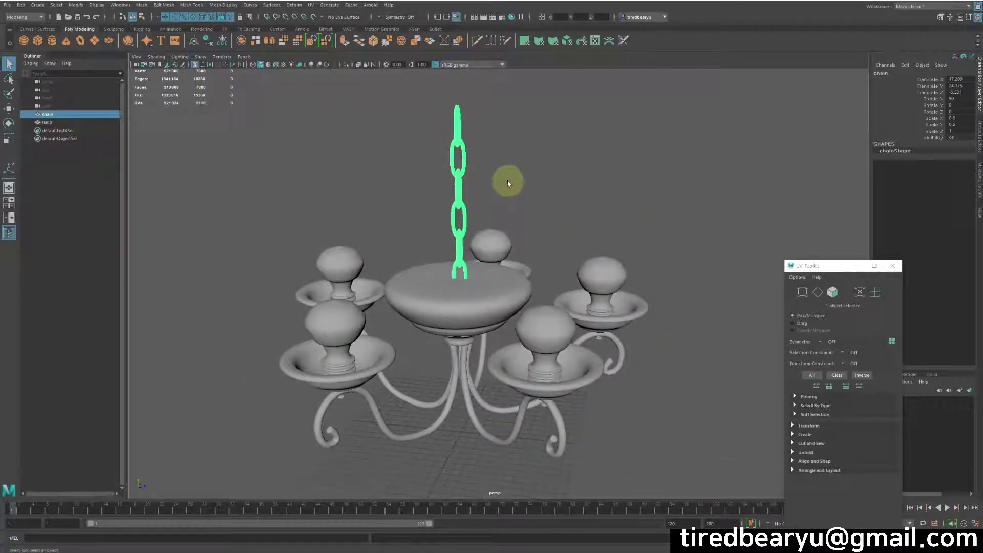
left_click_drag(543, 183, 500, 180, "alt")
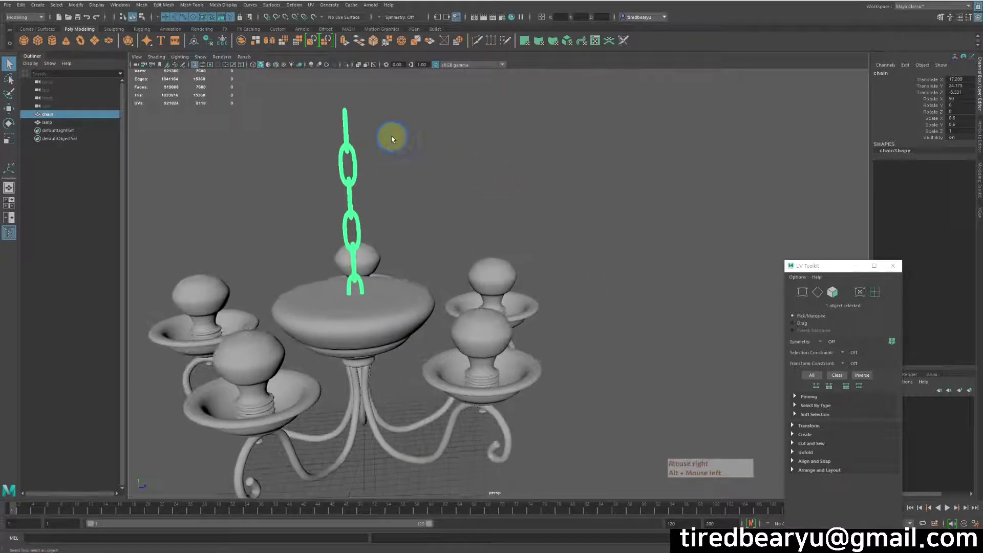
Show the attributes of the chain's lambert1 material and close the UV Toolkit.
right_click(392, 138)
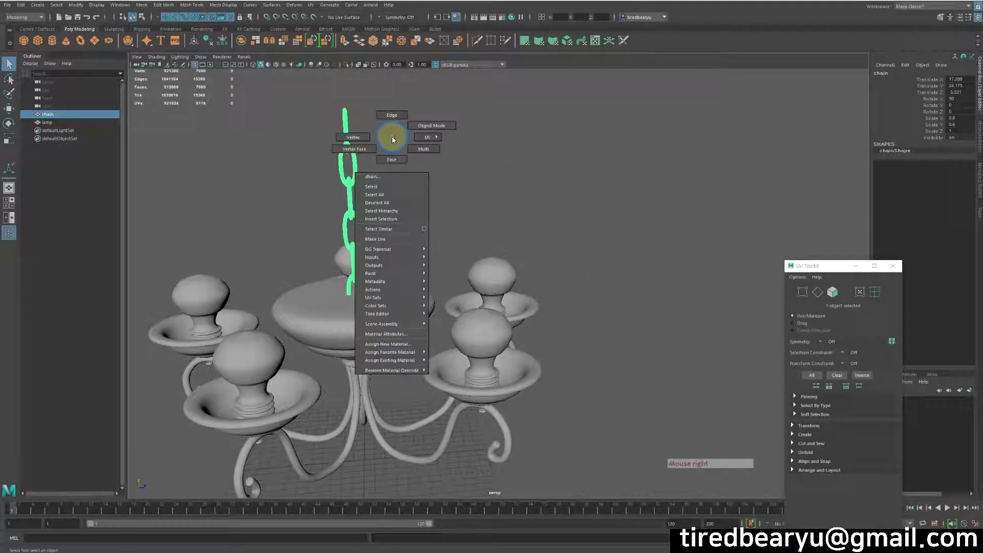
left_click(407, 334)
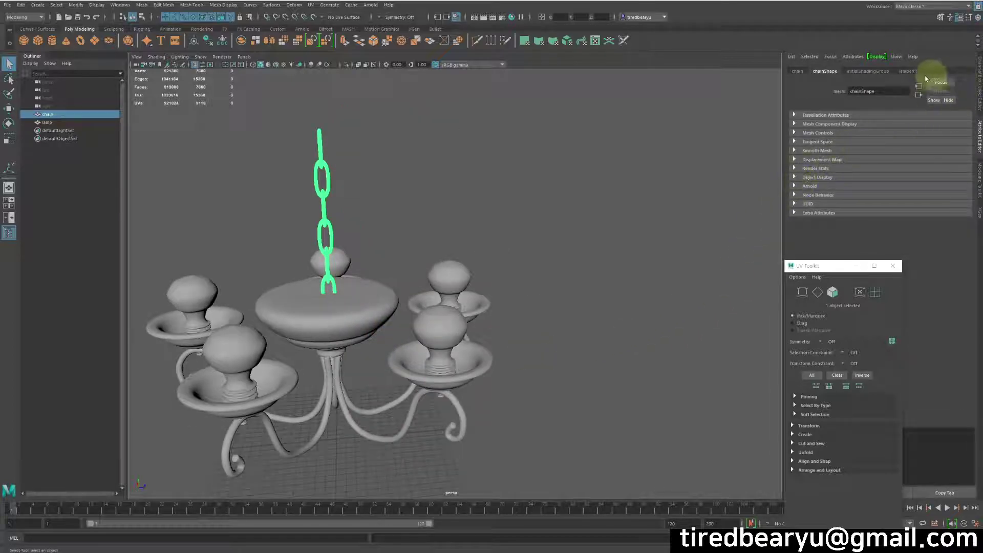
left_click(908, 71)
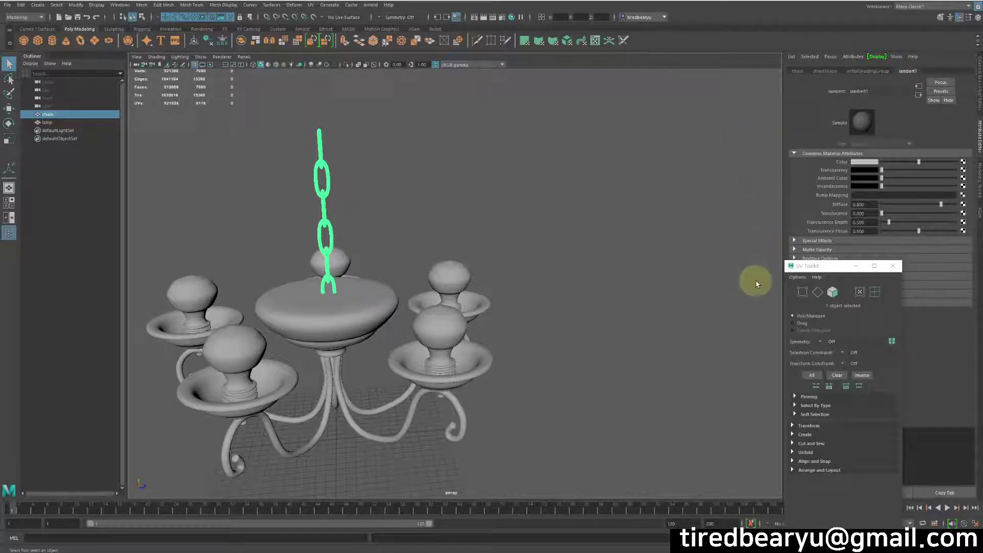
left_click(892, 265)
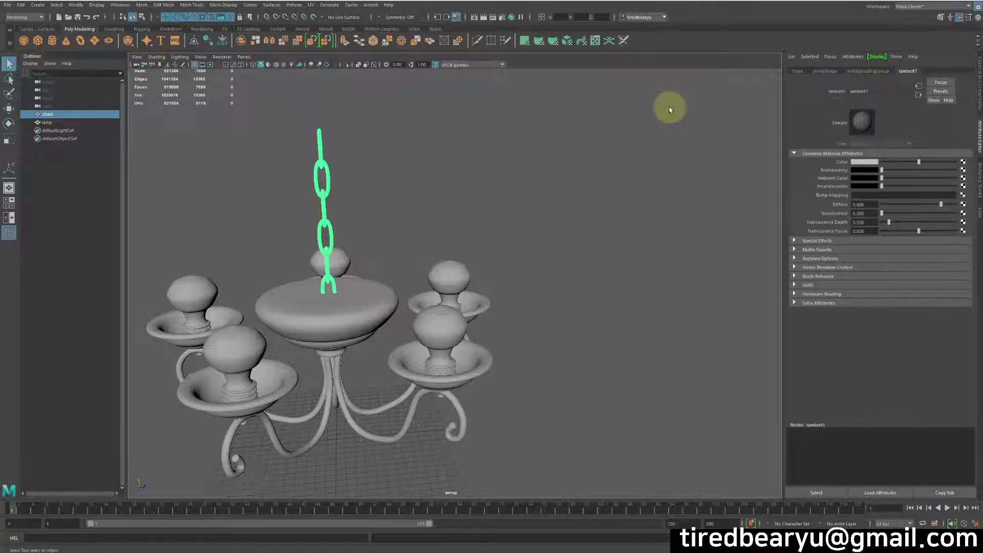
Start assigning a new material to the chain and list the favorite Maya shaders in a window beside the model.
middle_click_drag(555, 222, 658, 197, "alt")
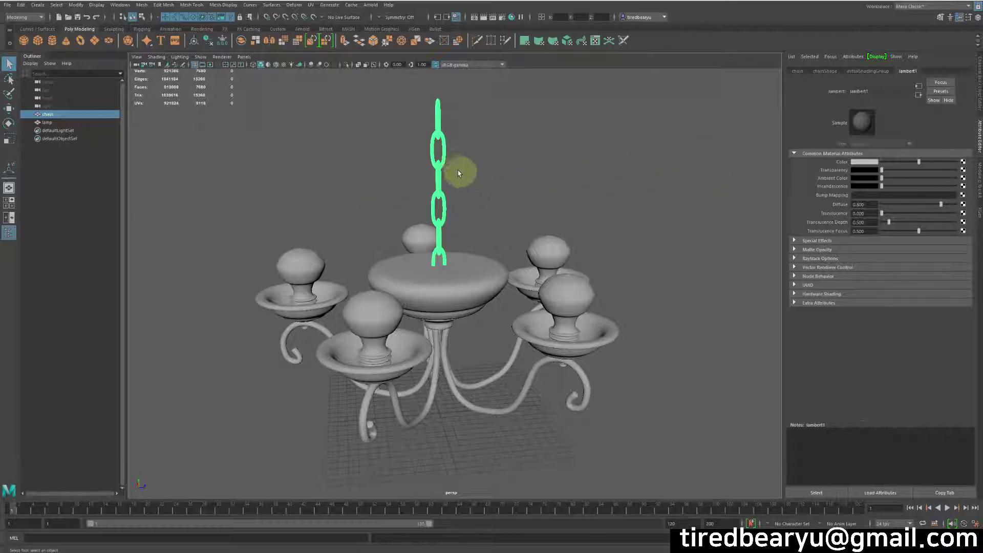
right_click_drag(466, 121, 465, 342)
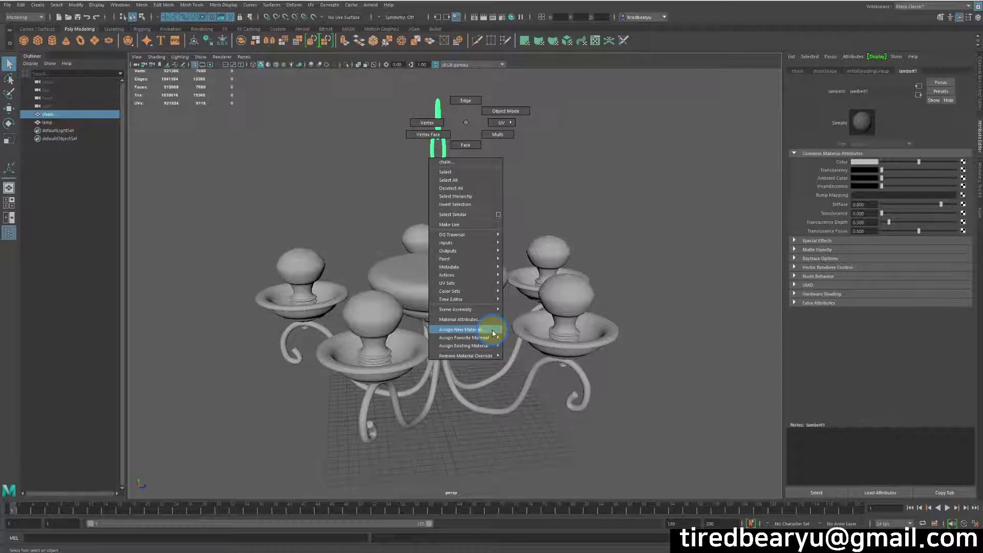
mouse_move(485, 340)
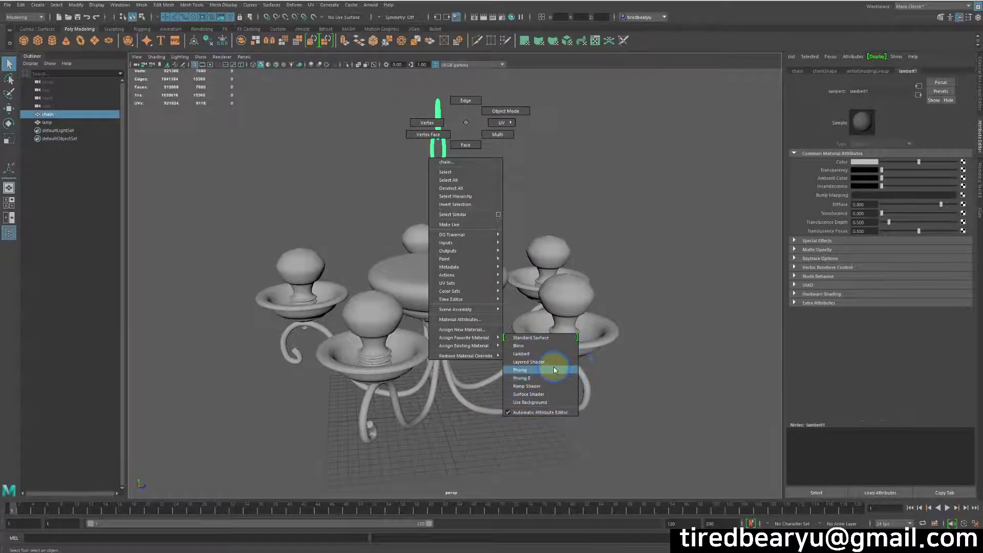
left_click(469, 333)
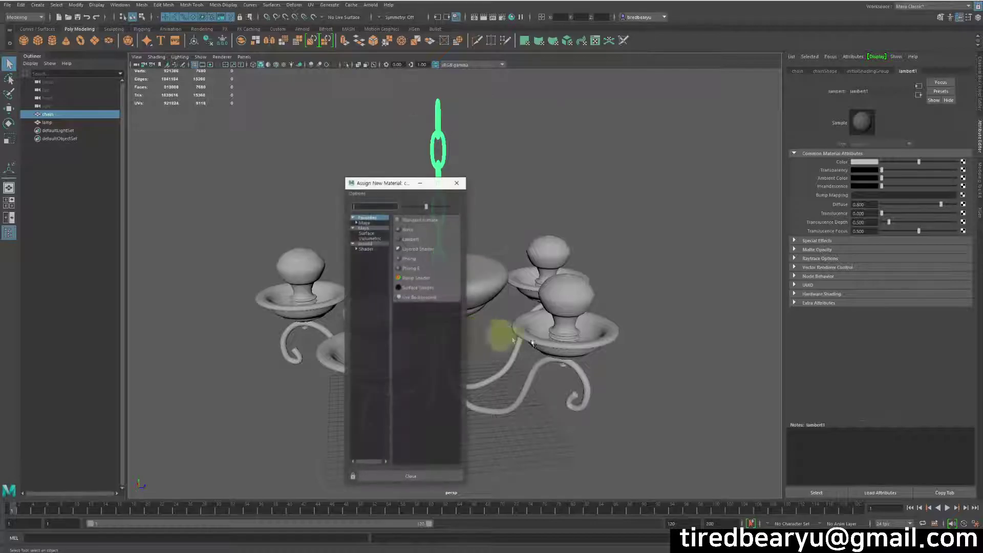
left_click_drag(388, 183, 663, 106)
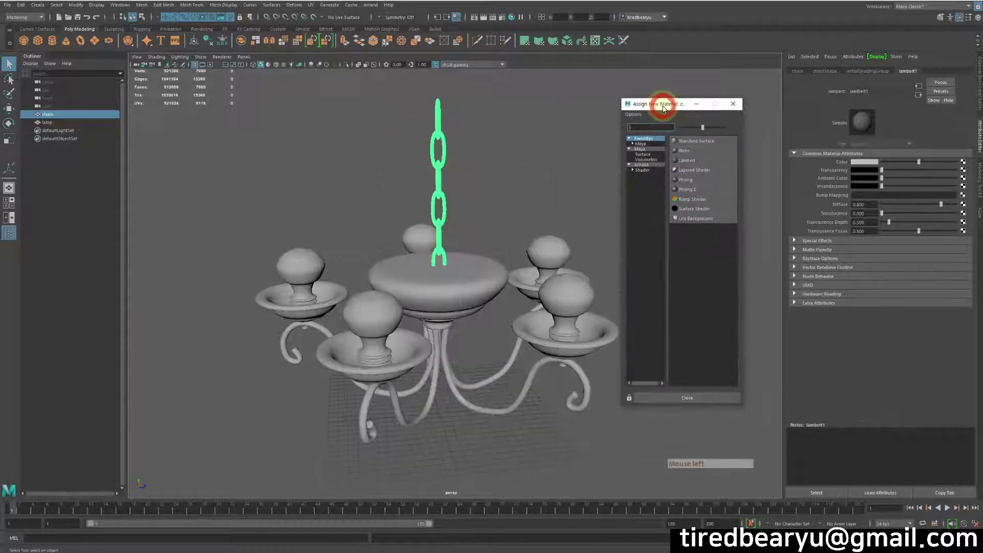
left_click(640, 144)
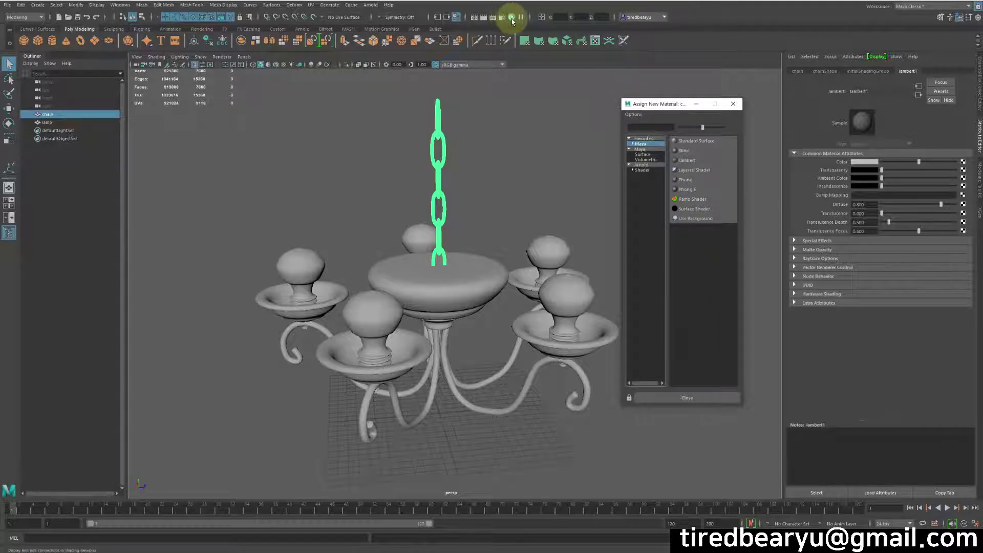
Render the current perspective view with Maya Software and move the Render View over the upper part of the scene.
left_click(482, 17)
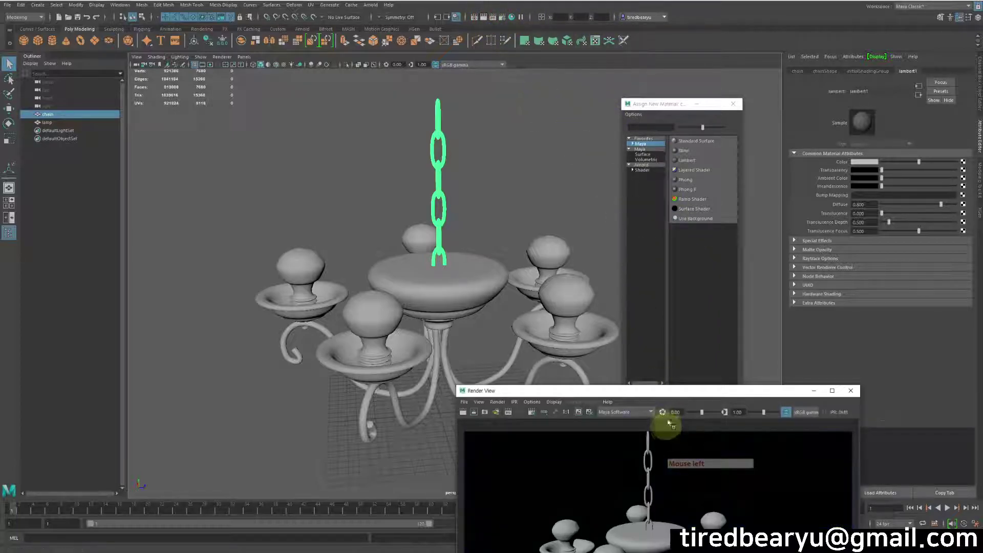
left_click_drag(668, 390, 432, 81)
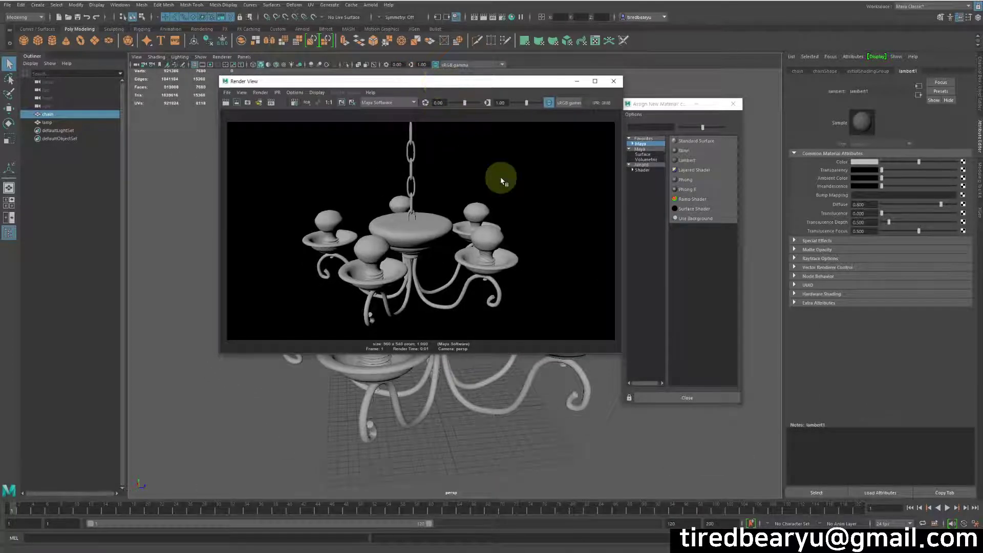
Render the current perspective view with the Arnold Renderer.
left_click(370, 102)
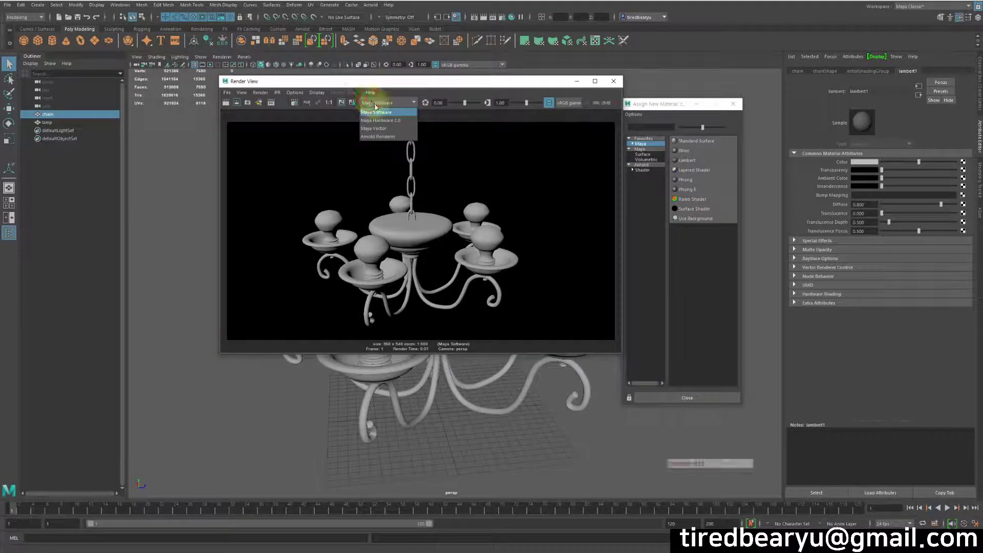
left_click(379, 136)
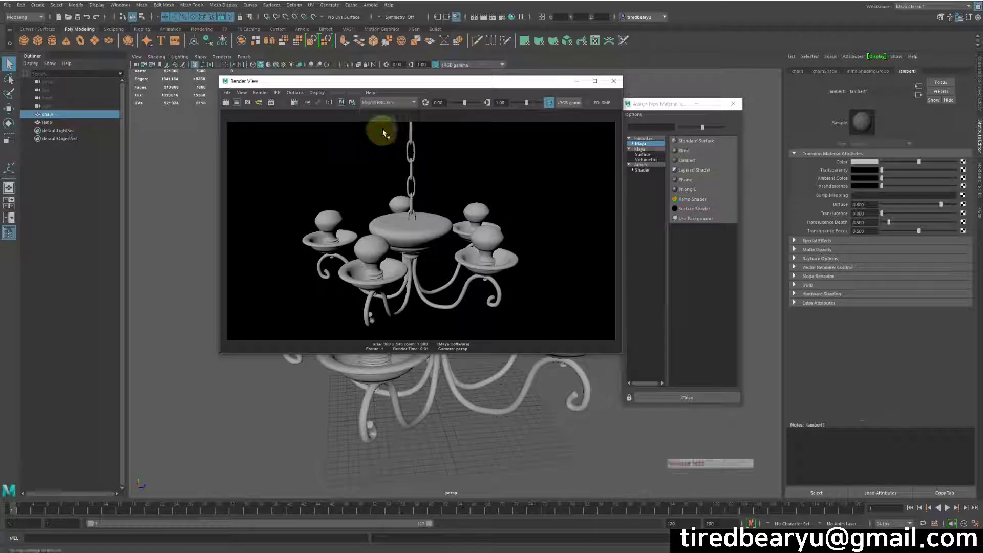
left_click(226, 105)
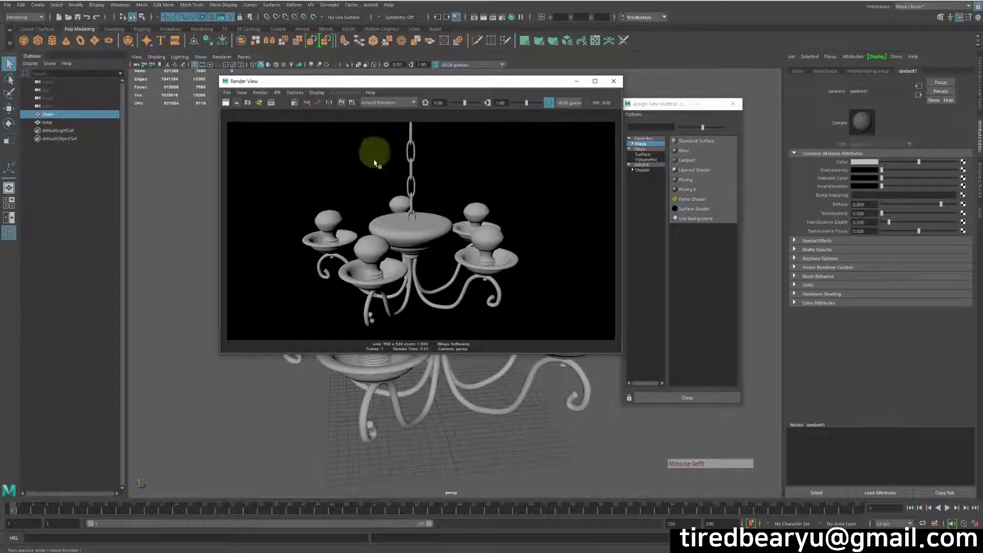
Switch the renderer back to Maya Software, render the view again and close the Render View.
left_click(395, 101)
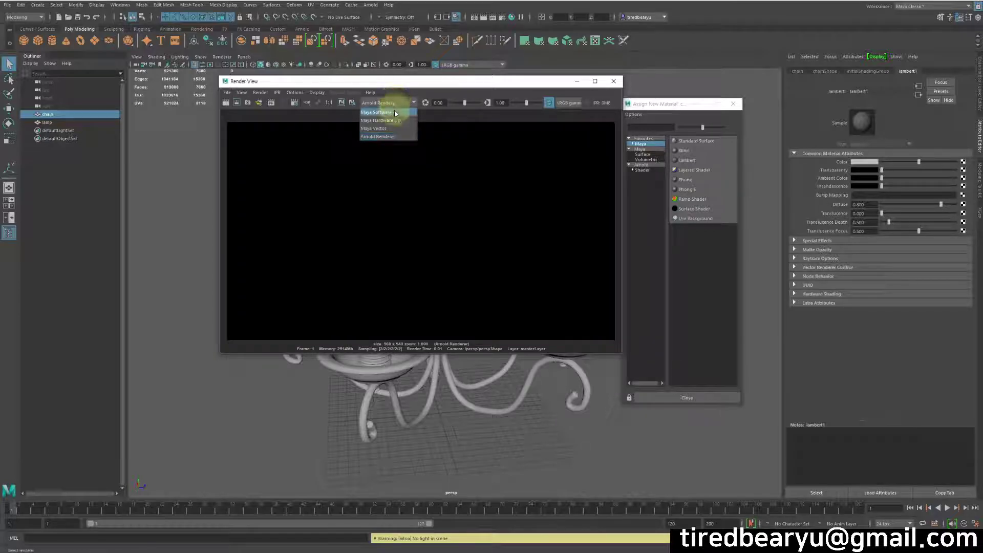
left_click(389, 114)
left_click(226, 102)
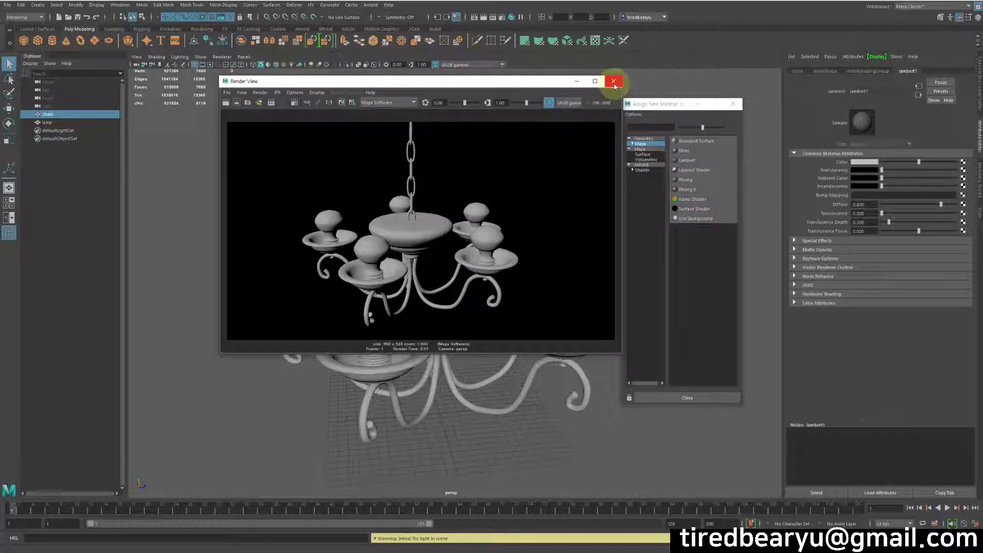
left_click(614, 83)
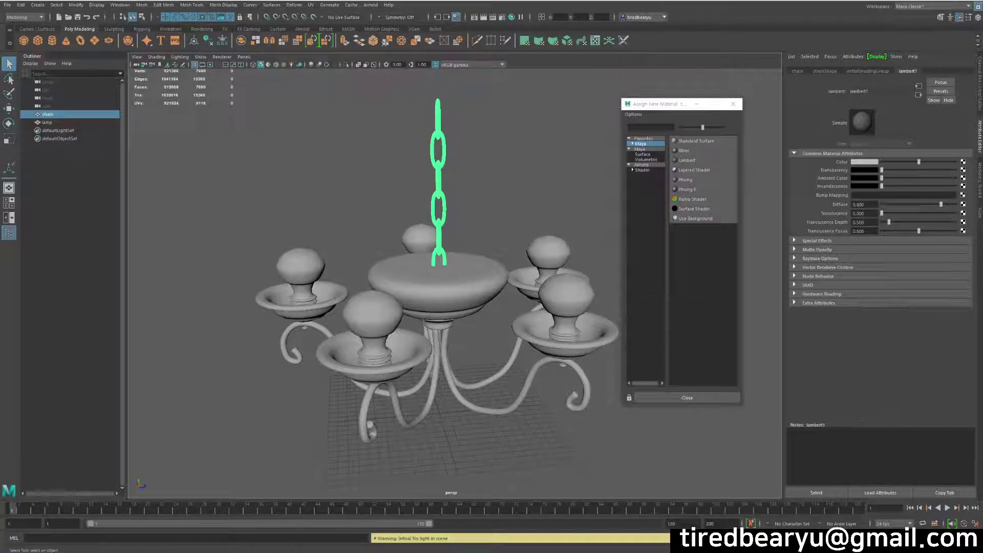
Reselect the chain and assign it a new Blinn material from the favorite Maya shaders.
left_click(438, 141)
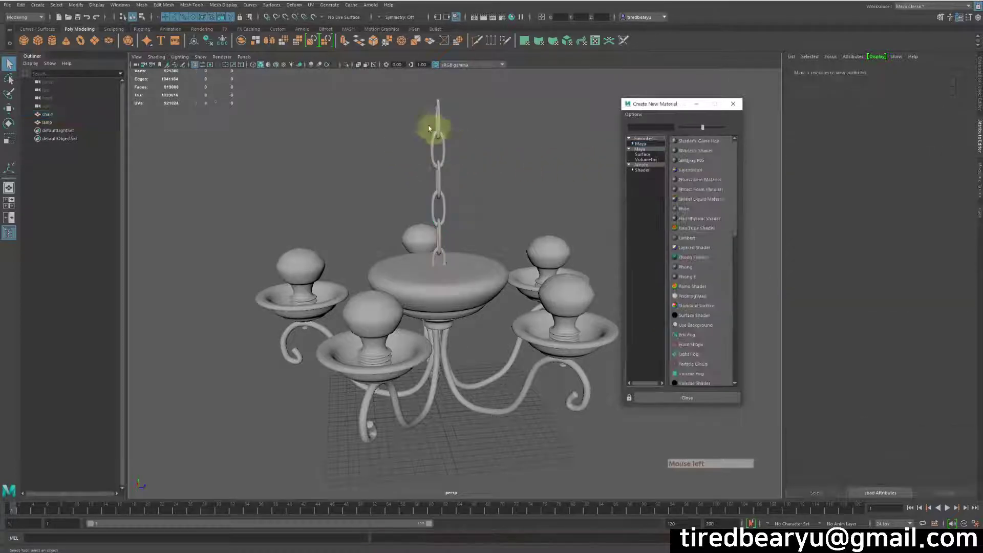
left_click(439, 132)
middle_click_drag(486, 151, 490, 160, "alt")
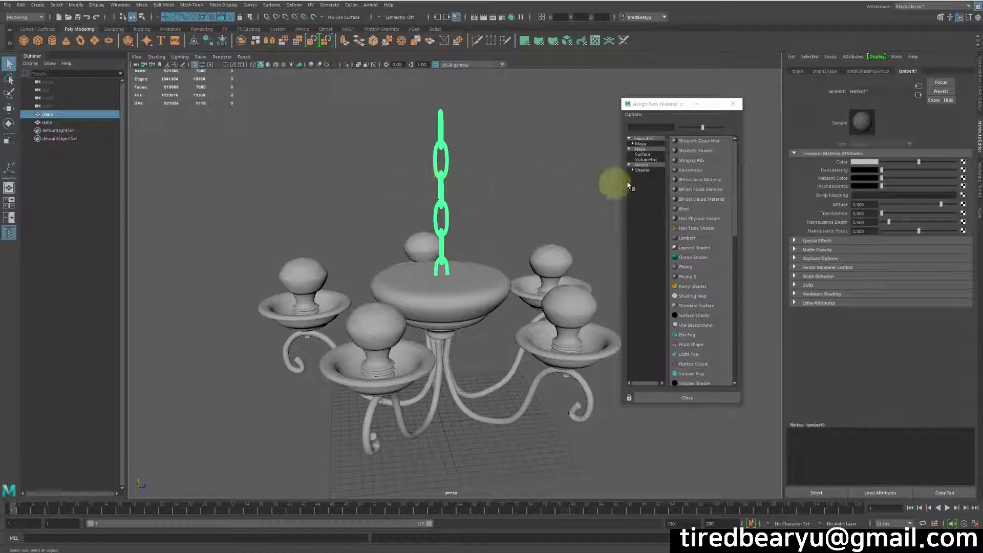
left_click(641, 144)
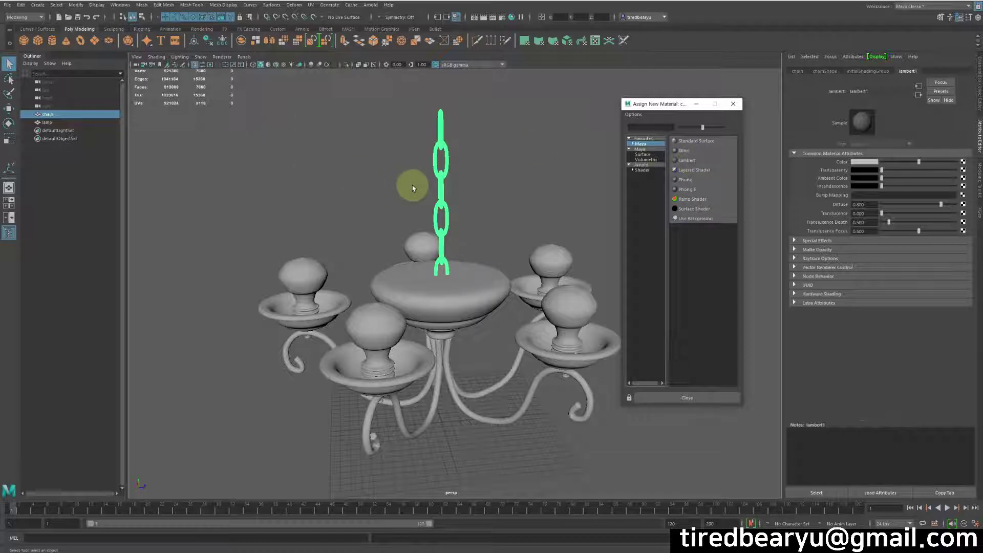
left_click(693, 154)
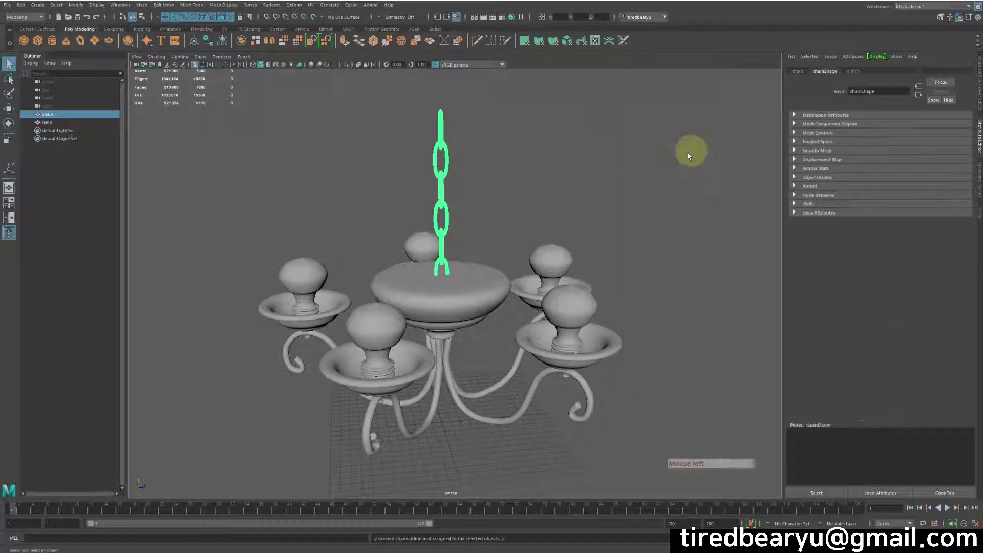
Examine the shading of the chain against the lamp body from several angles and close up.
right_click_drag(374, 193, 668, 143, "alt")
left_click(668, 143)
middle_click_drag(668, 143, 568, 294, "alt")
left_click_drag(569, 294, 551, 276, "alt")
right_click_drag(551, 276, 507, 278, "alt")
middle_click_drag(507, 278, 558, 199, "alt")
left_click_drag(579, 194, 430, 189, "alt")
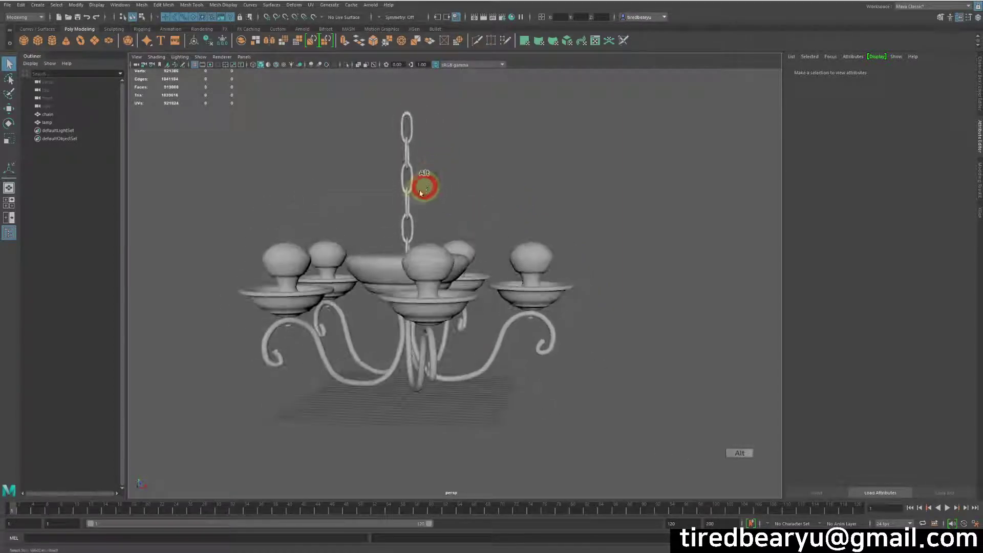
left_click(372, 296)
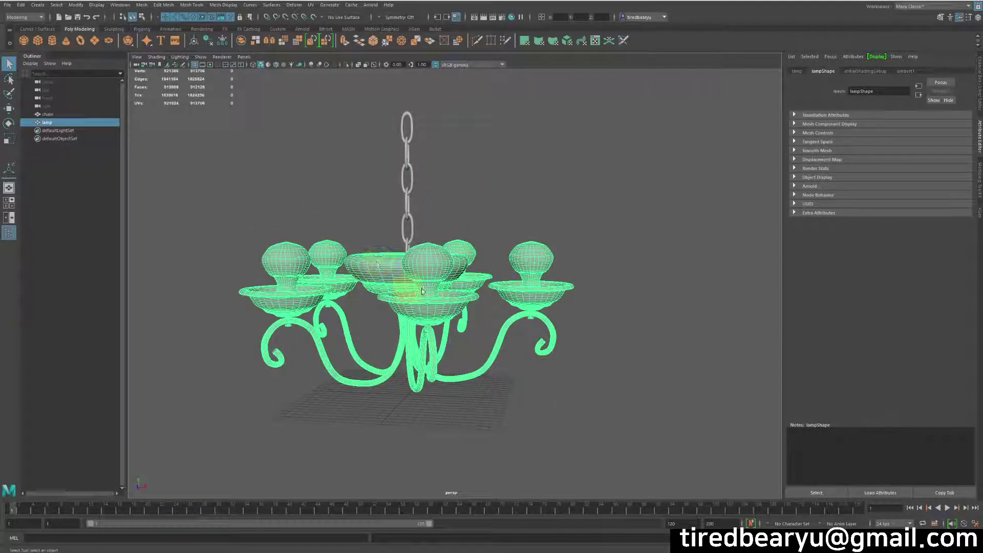
left_click_drag(423, 210, 478, 164, "alt")
left_click(439, 137)
right_click_drag(477, 164, 465, 185, "alt")
middle_click_drag(465, 186, 418, 303, "alt")
right_click_drag(417, 303, 401, 301, "alt")
left_click(595, 180)
Select the hanging chain and show the attributes of its blinn1 material.
left_click_drag(428, 143, 357, 192)
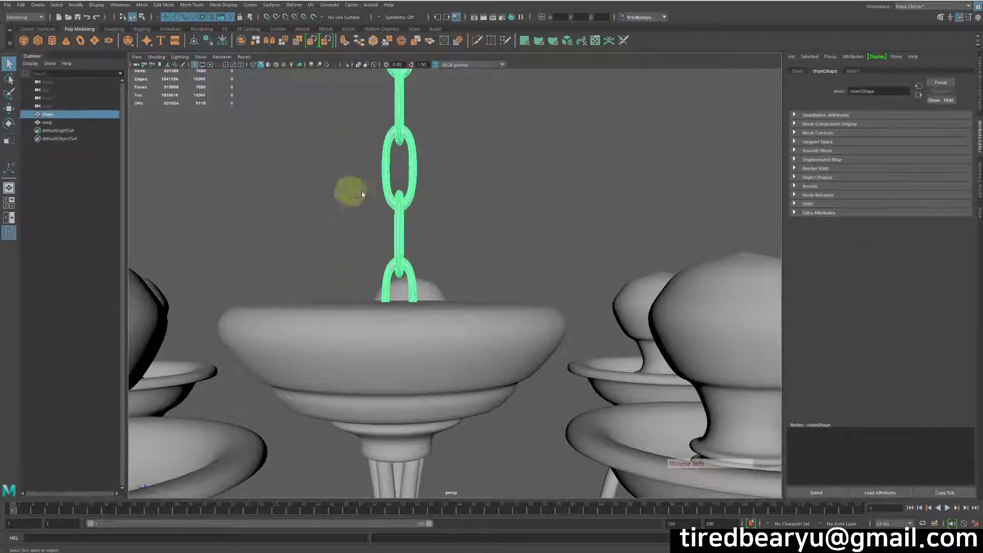
left_click(853, 70)
left_click_drag(704, 165, 651, 205, "alt")
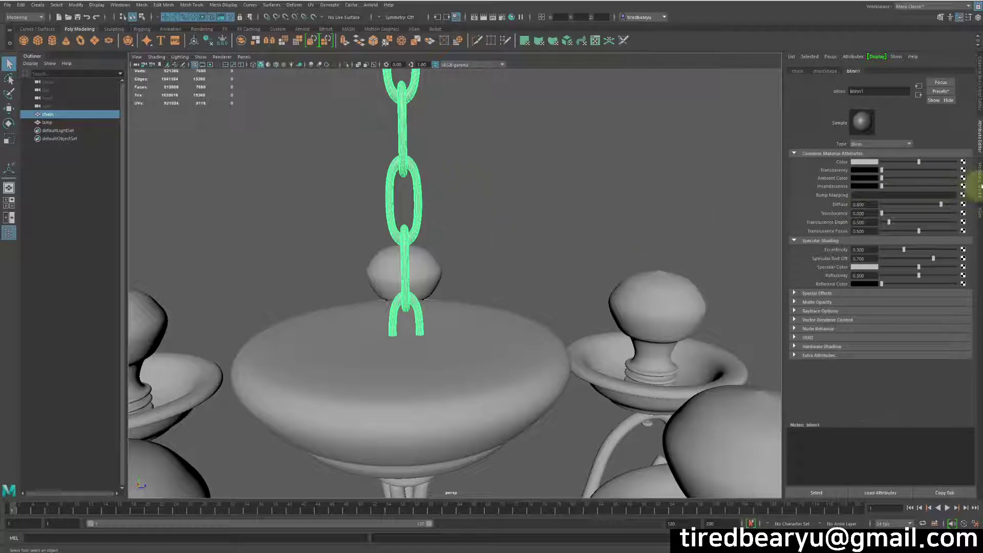
Darken the chain's Blinn color to a medium grey and check it on the deselected chain.
mouse_move(925, 162)
left_mouse_down()
mouse_move(950, 162)
mouse_move(874, 163)
mouse_move(931, 162)
mouse_move(899, 162)
mouse_move(918, 162)
left_mouse_up()
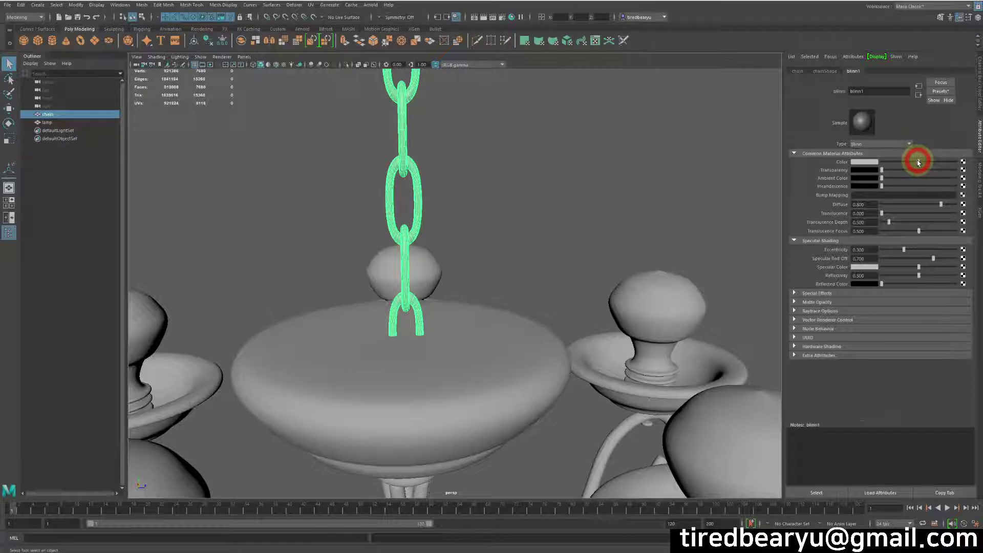
left_click(548, 142)
left_click_drag(652, 281, 467, 152, "alt")
left_click(377, 128)
left_click_drag(914, 161, 900, 163)
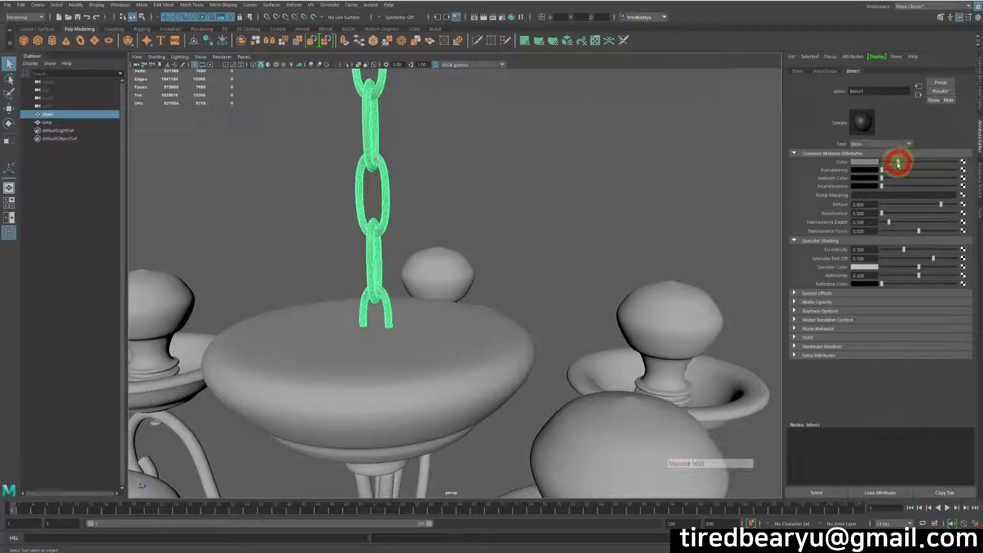
left_click(622, 174)
left_click_drag(615, 177, 595, 210, "alt")
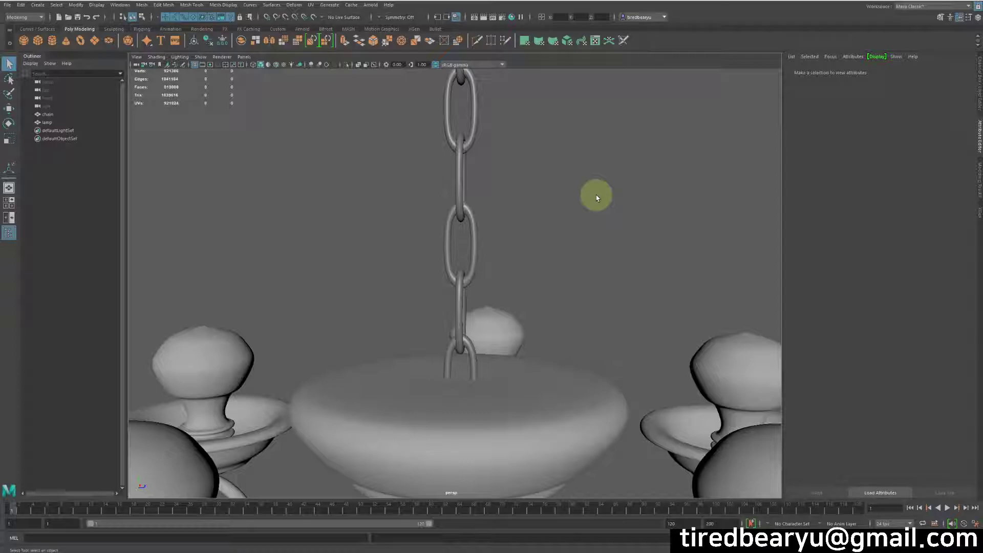
Select the chain and try its Blinn material with Eccentricity and Specular Roll Off both raised to 1.000.
left_click(453, 151)
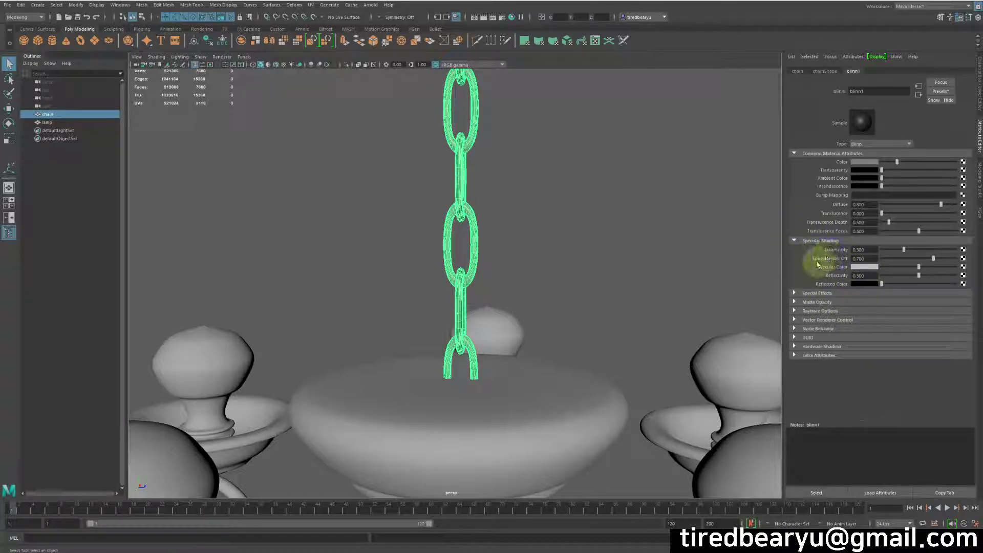
left_click_drag(897, 249, 962, 261)
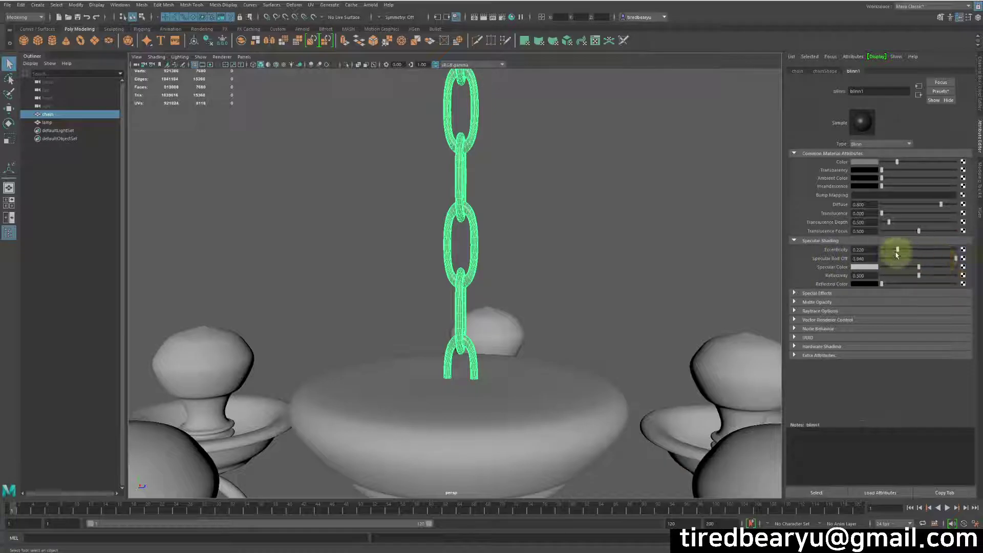
left_click_drag(901, 252, 914, 253)
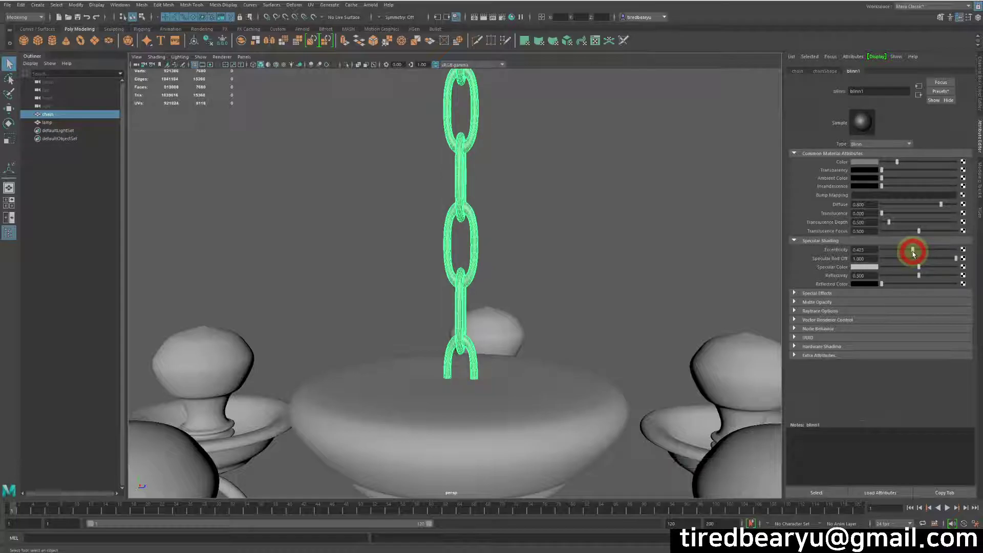
mouse_move(956, 257)
left_mouse_down()
mouse_move(893, 255)
mouse_move(971, 263)
left_mouse_up()
left_click_drag(904, 250, 968, 254)
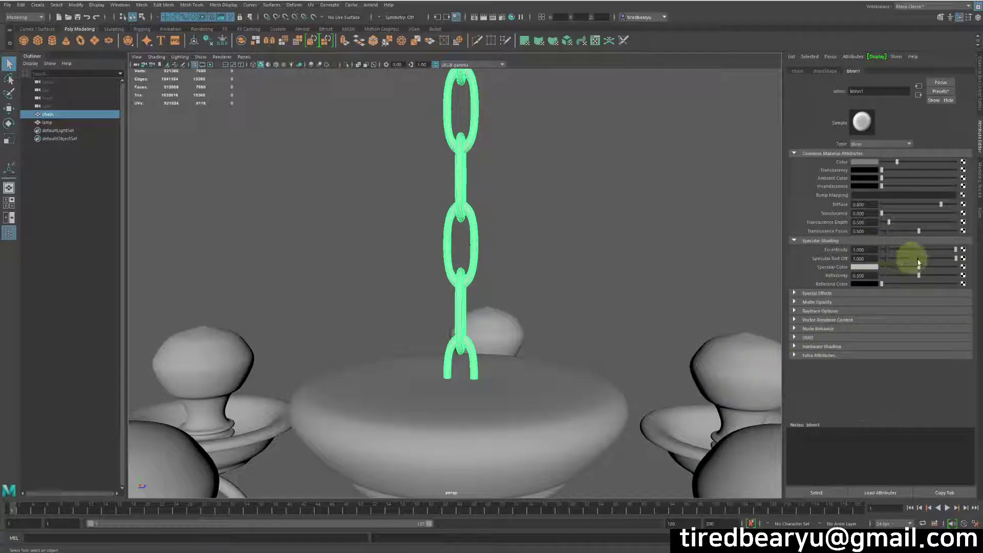
Lower the Blinn material's Eccentricity to about 0.258 for a tighter highlight.
mouse_move(956, 258)
left_mouse_down()
mouse_move(900, 263)
mouse_move(940, 260)
mouse_move(892, 251)
left_mouse_up()
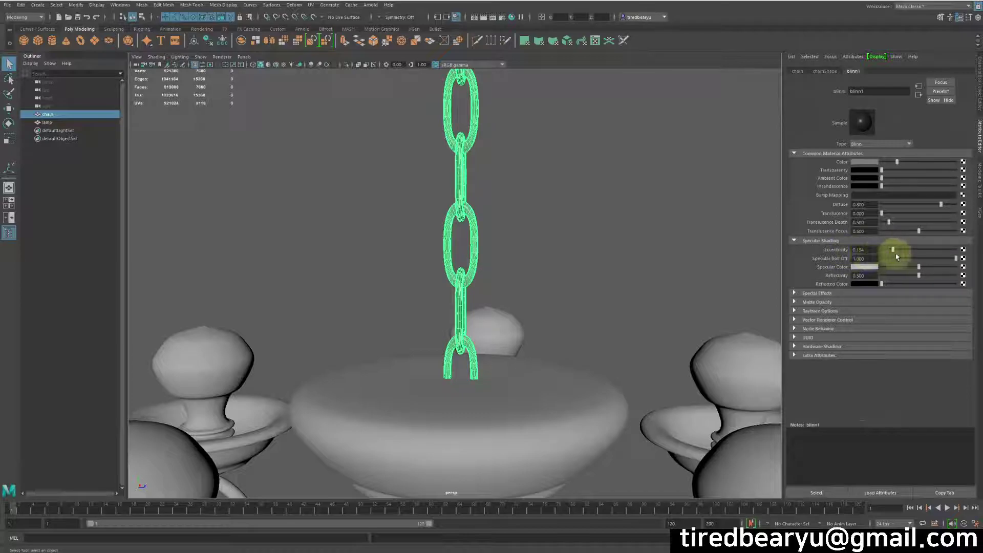
left_click(932, 254)
left_click_drag(902, 252, 901, 249)
Set the Blinn material's Specular Roll Off to 5.000 and its Specular Color to white.
left_click(871, 259)
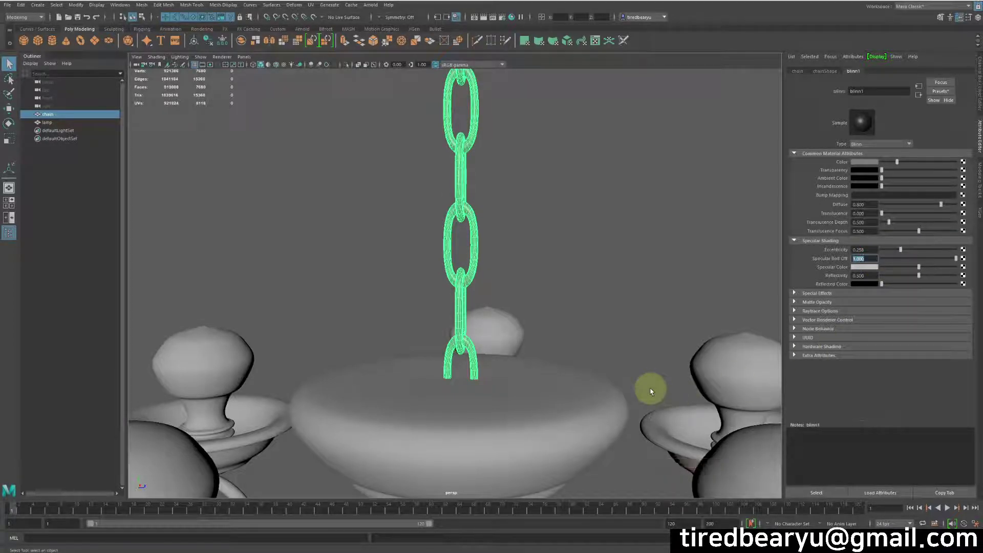
type("0.5")
key("Return")
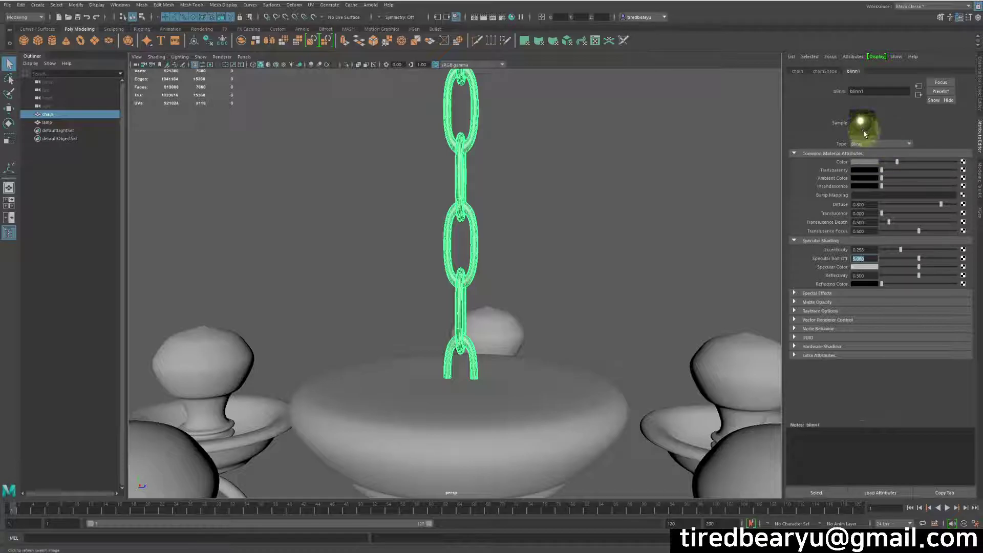
left_click_drag(918, 267, 965, 267)
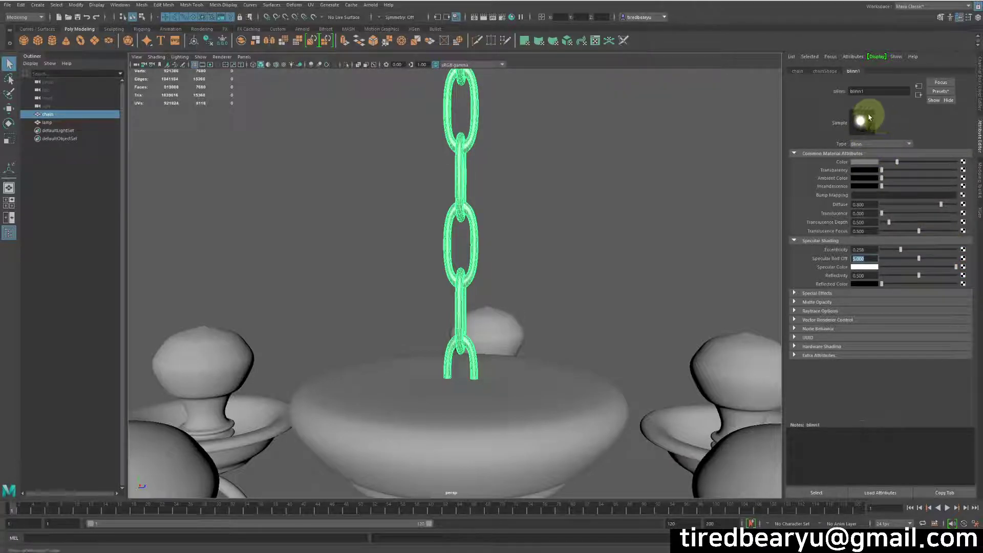
Deselect the chain and examine its metallic highlights from several angles.
left_click(637, 176)
left_click_drag(636, 176, 635, 225, "alt")
right_click_drag(635, 225, 582, 233, "alt")
left_click_drag(582, 233, 549, 248, "alt")
right_click_drag(549, 248, 638, 248, "alt")
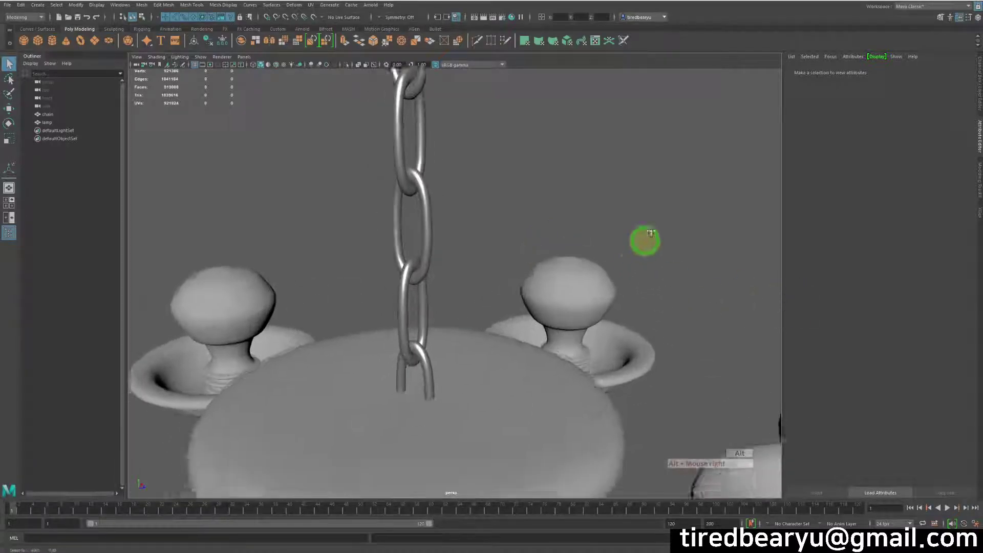
left_click_drag(638, 248, 684, 193, "alt")
middle_click_drag(685, 193, 473, 143, "alt")
Check the chain's material once more, clear the selection and render the current view with Maya Software.
left_click_drag(473, 145, 538, 178)
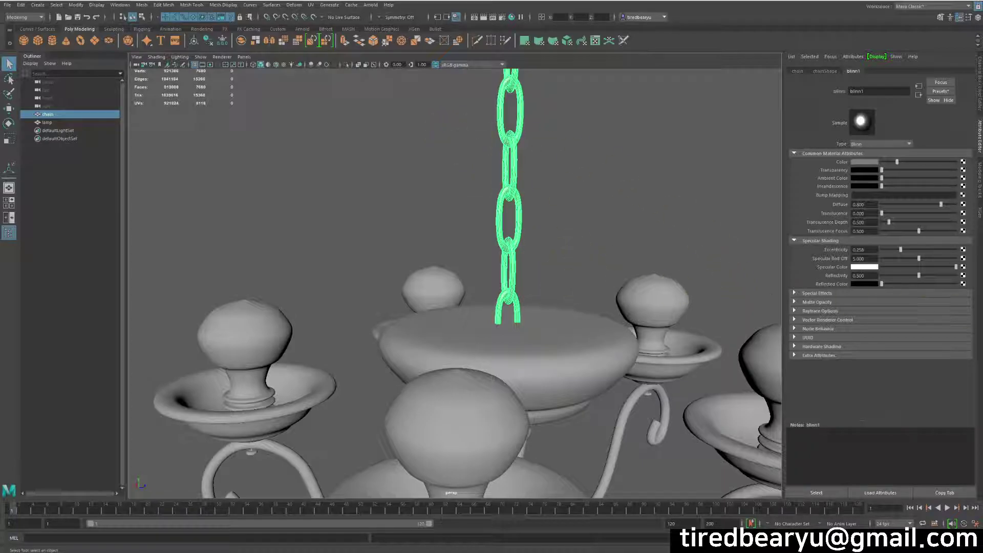
left_click(635, 192)
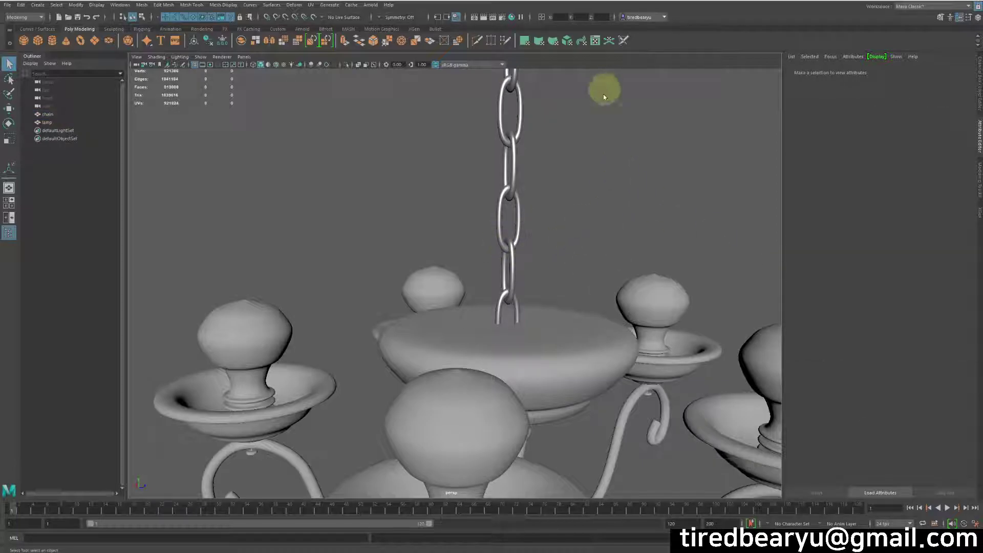
left_click(484, 17)
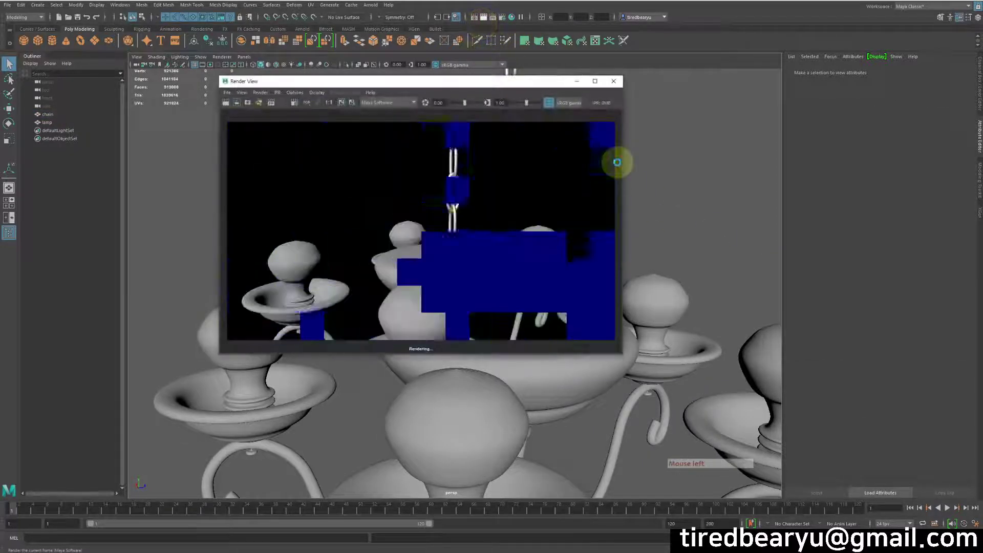
Enable Raytracing in the Maya Software render settings under Raytracing Quality.
left_click(502, 17)
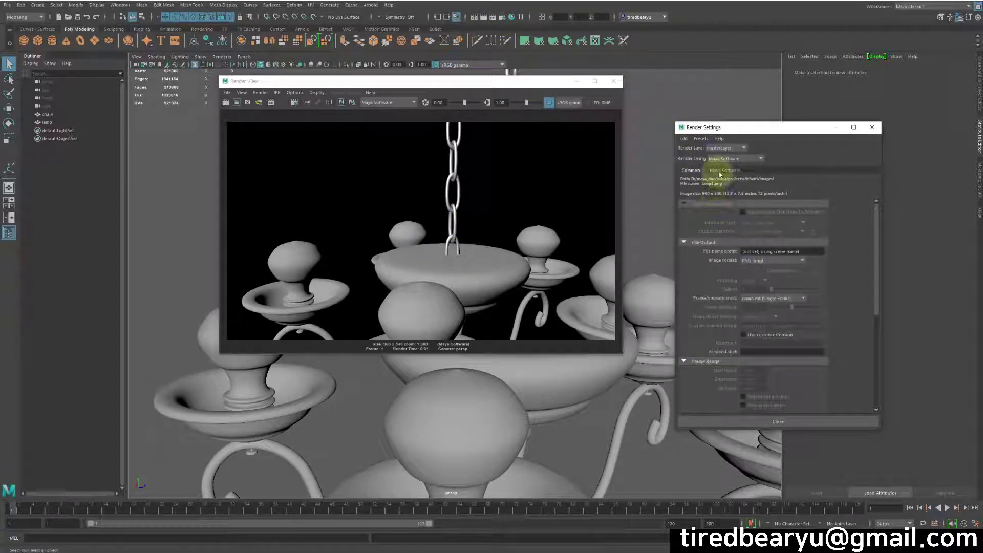
left_click(715, 170)
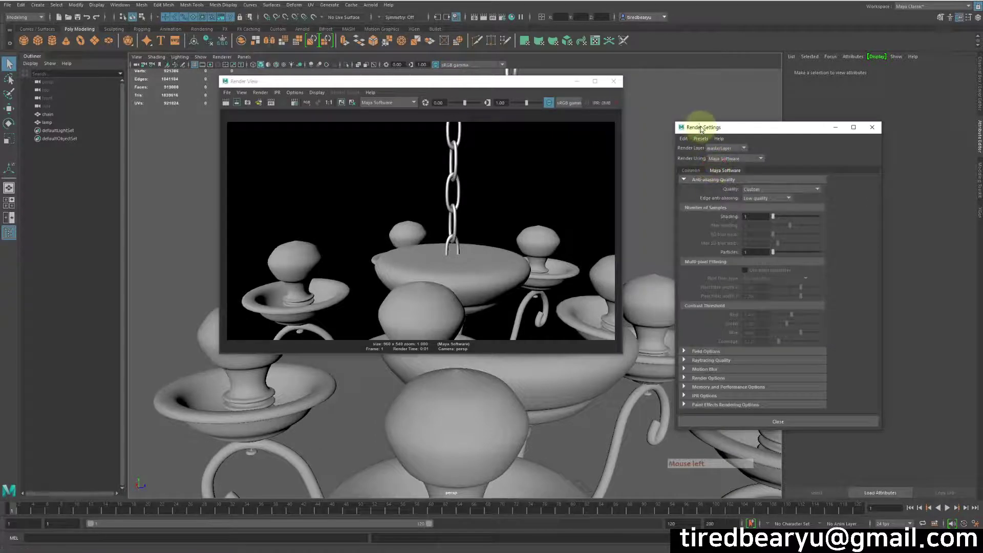
left_click(710, 361)
left_click(744, 369)
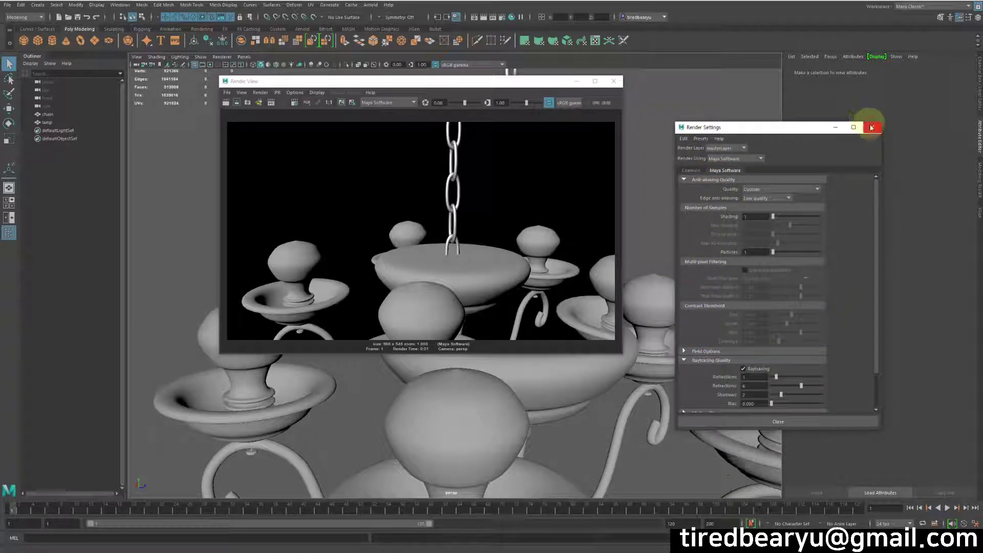
Render the view again with raytracing and examine the base of the chain on the chandelier's top.
left_click(226, 103)
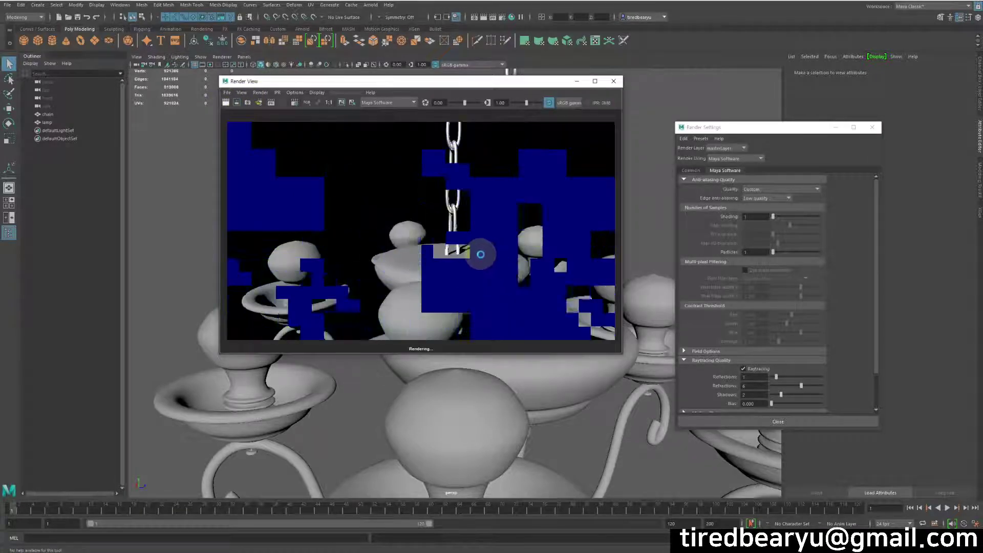
scroll(472, 257, "up", 6)
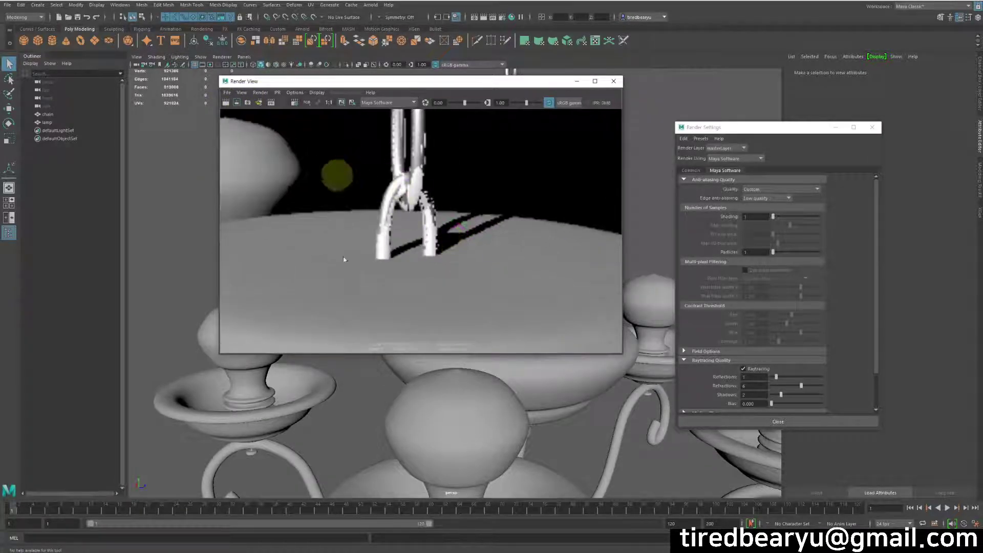
scroll(417, 205, "down", 3)
scroll(413, 202, "down", 4)
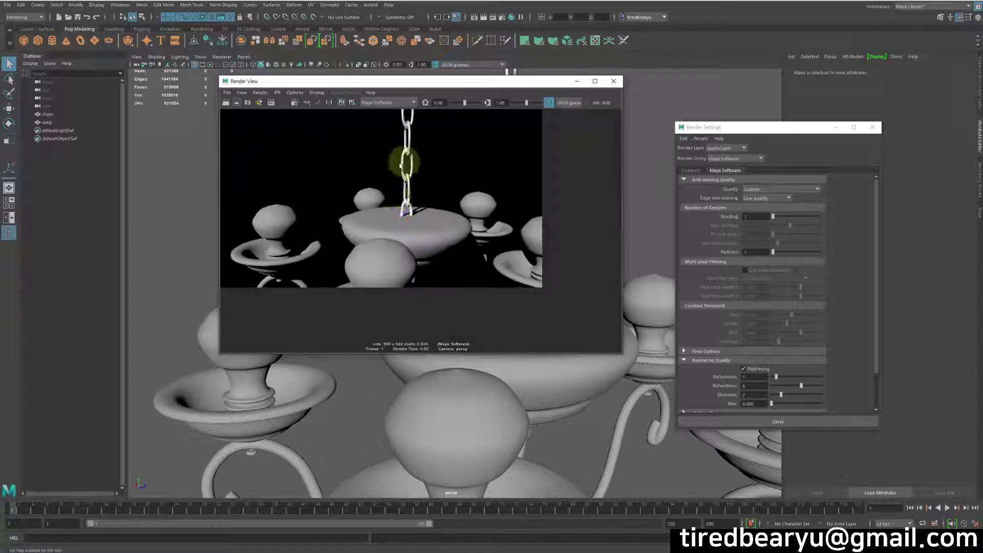
Recentre the rendered image for a look at the result, and close both the render settings and the render window.
middle_click_drag(443, 213, 476, 246, "alt")
left_click(872, 127)
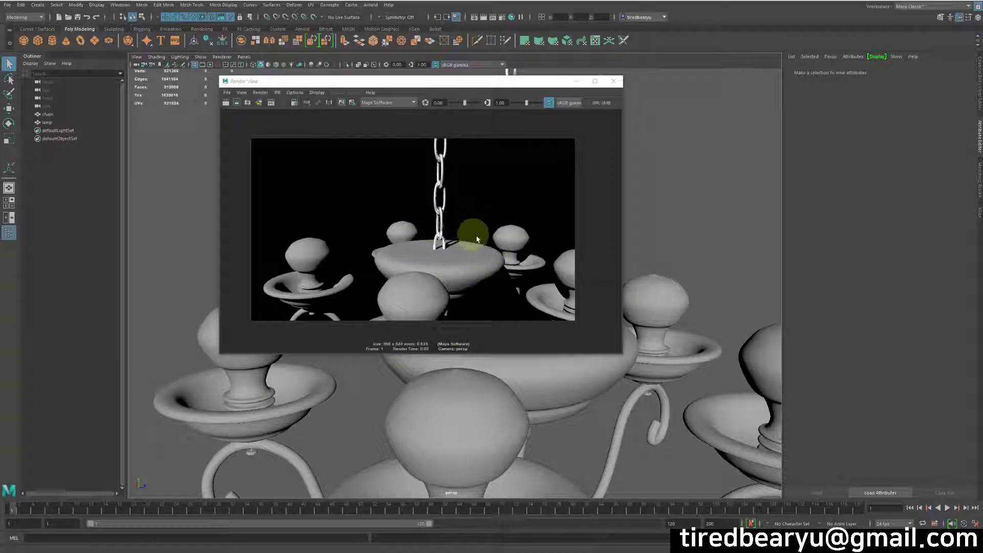
left_click(624, 84)
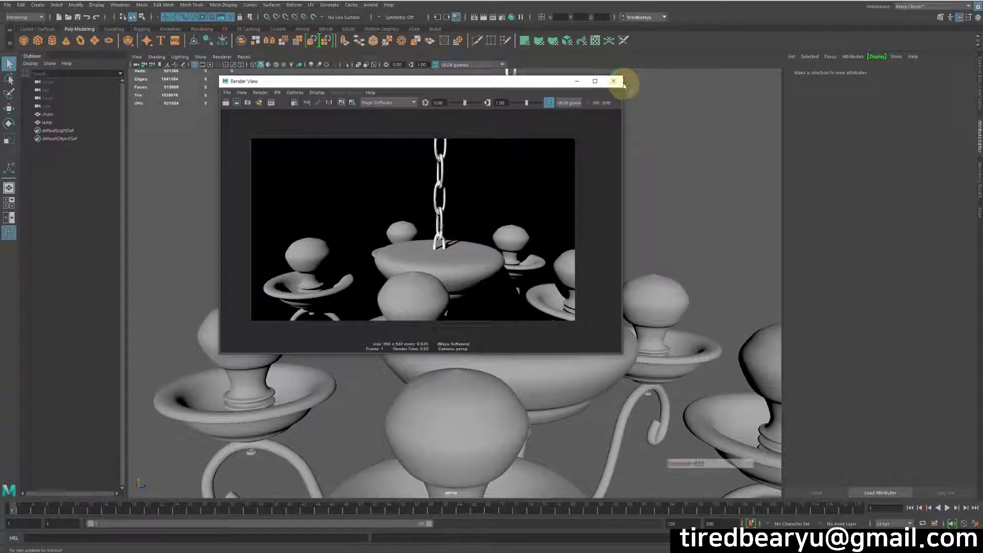
left_click(624, 83)
Examine the whole chandelier from several angles and distances.
left_click_drag(701, 248, 724, 215, "alt")
right_click_drag(724, 215, 622, 248, "alt")
left_click_drag(622, 248, 590, 263, "alt")
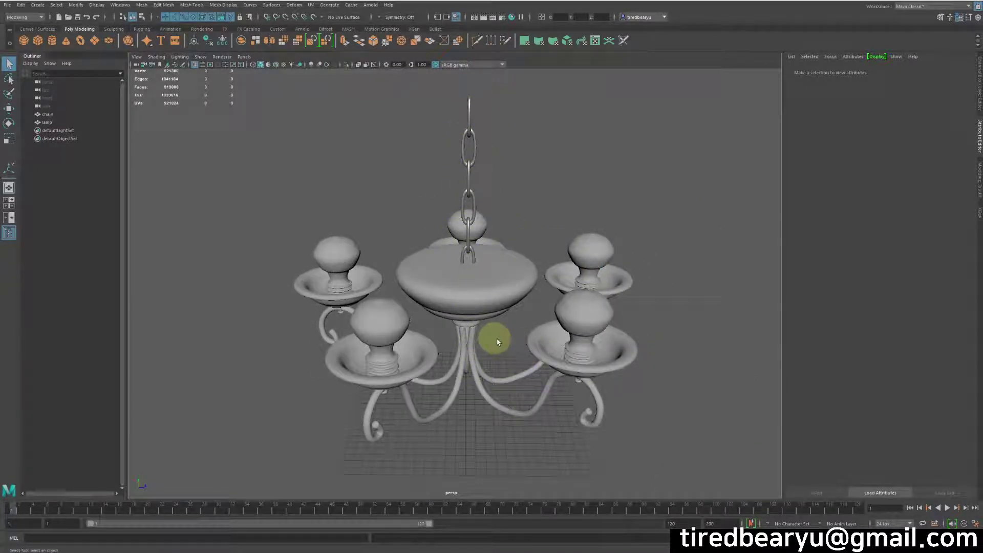
left_click_drag(514, 357, 522, 334, "alt")
right_click_drag(522, 333, 621, 303, "alt")
left_click(622, 305)
left_click_drag(626, 395, 647, 415, "alt")
right_click_drag(648, 415, 546, 358, "alt")
mouse_move(546, 359)
left_mouse_down("alt")
mouse_move(542, 402)
mouse_move(632, 356)
left_mouse_up("alt")
left_click(637, 439)
left_click_drag(587, 413, 533, 377, "alt")
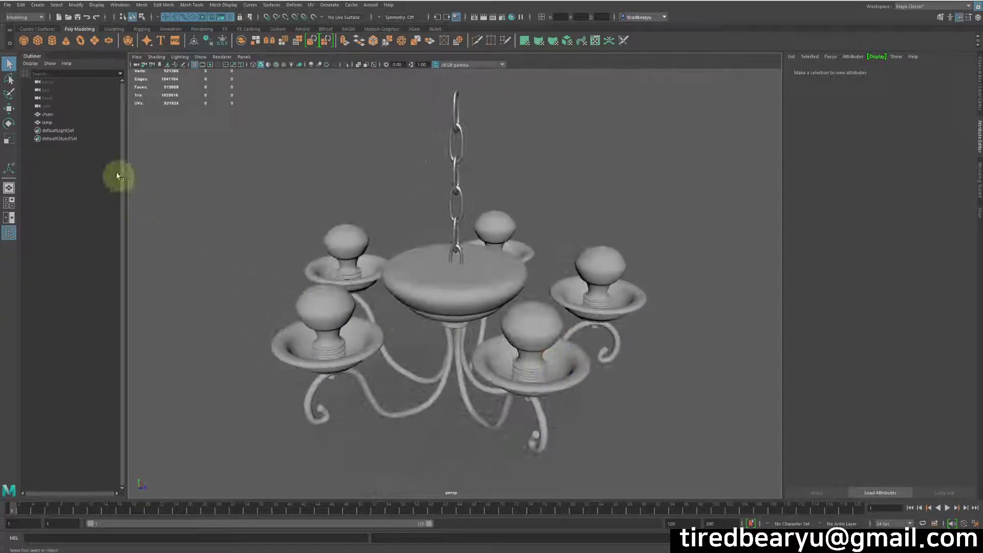
Select the chain and the lamp in turn to check which parts each mesh covers, and clear the selection.
left_click(70, 115)
left_click(65, 118)
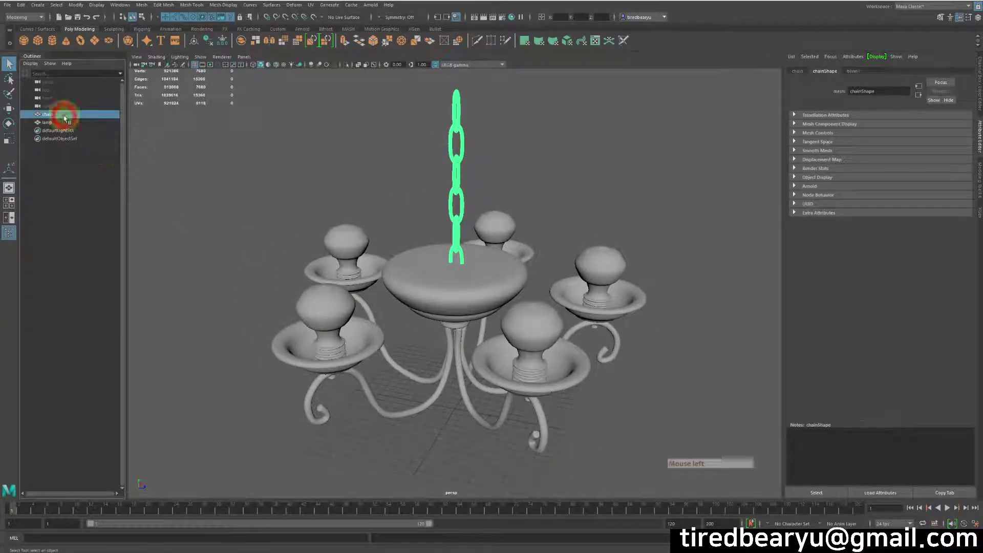
left_click(63, 122)
left_click_drag(601, 298, 609, 246, "alt")
right_click_drag(618, 157, 698, 385)
left_click(688, 320)
left_click_drag(688, 320, 578, 252, "alt")
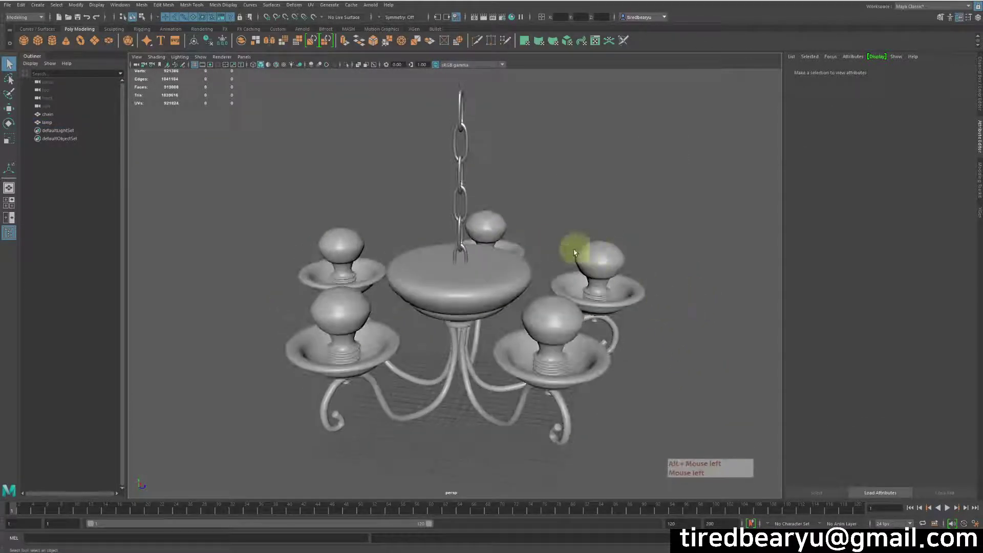
left_click(578, 252)
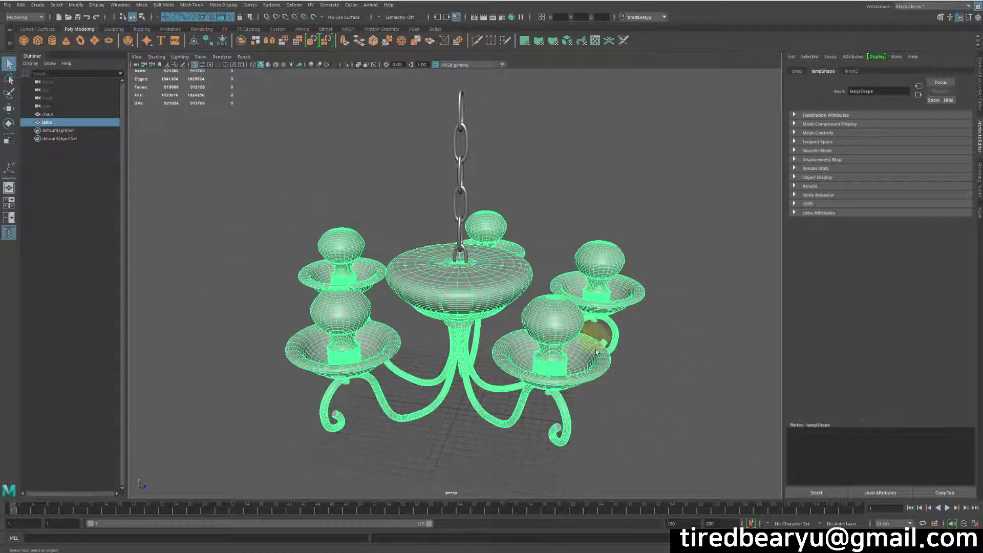
left_click(706, 360)
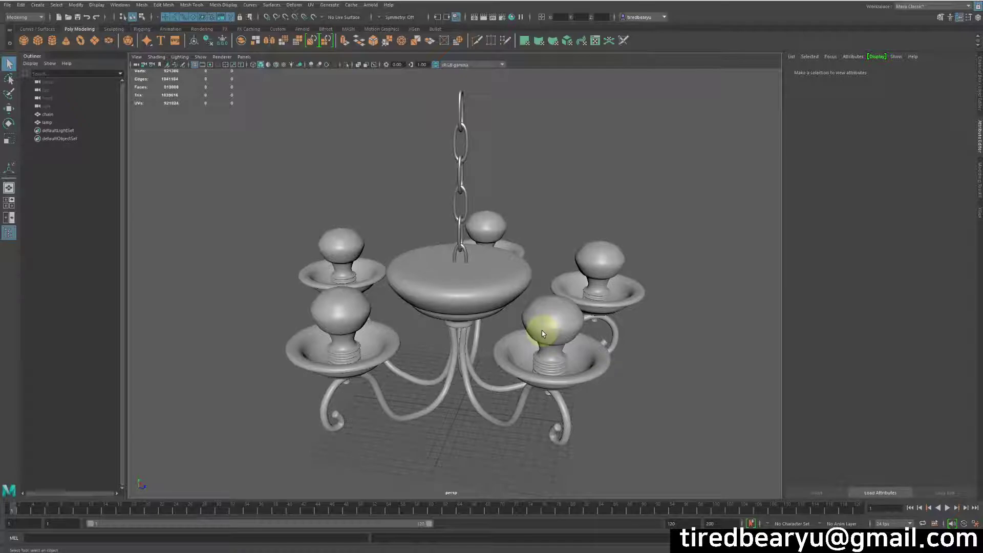
Switch the lamp mesh to face mode, turn off soft selection and select all the bulb faces.
left_click(558, 313)
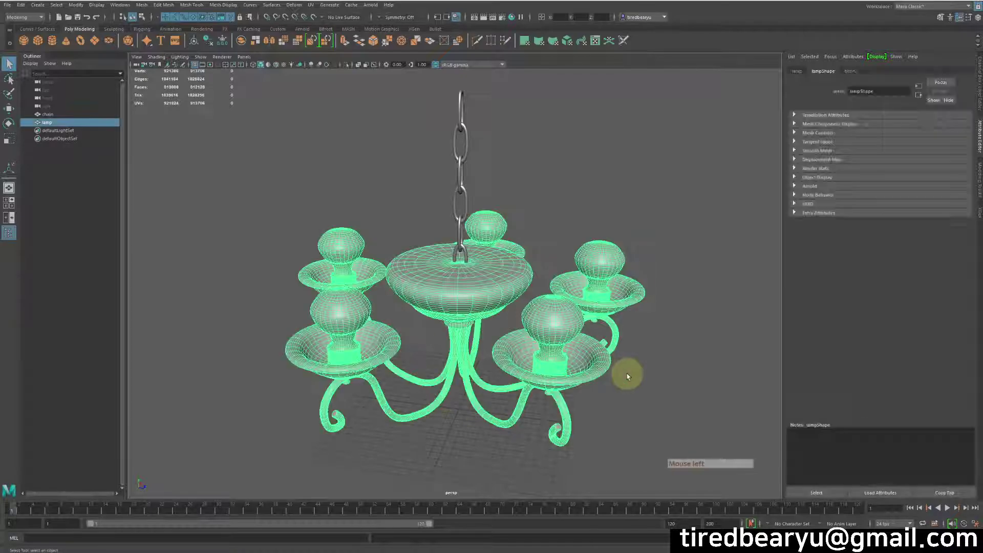
right_click_drag(550, 311, 555, 328)
left_click(571, 322)
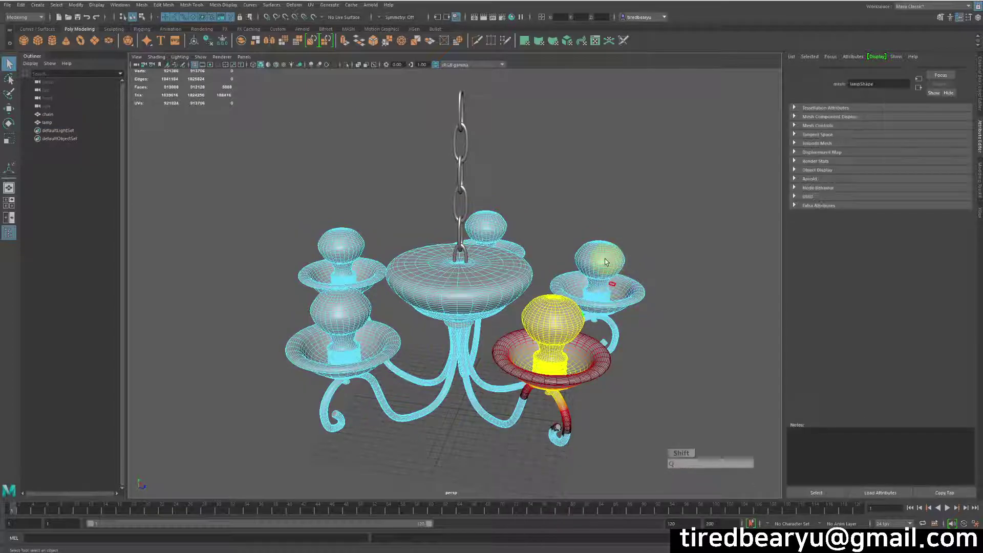
key("b")
left_click(597, 261, "shift")
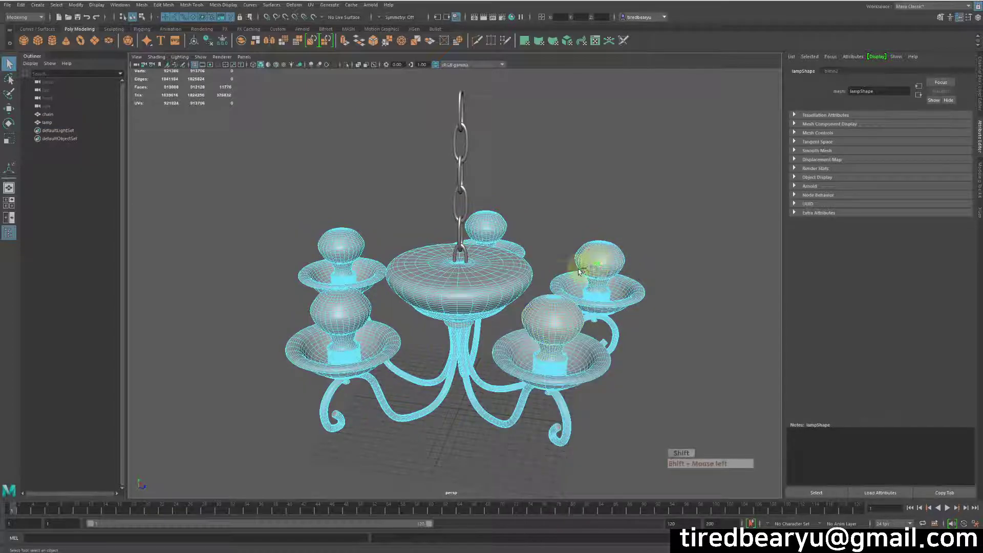
left_click(339, 320, "shift")
left_click(499, 237, "shift")
Assign a new Blinn material to the selected bulb faces and set its color to red.
left_click_drag(624, 221, 598, 218, "alt")
right_click_drag(600, 148, 658, 371)
left_click_drag(691, 358, 699, 336, "alt")
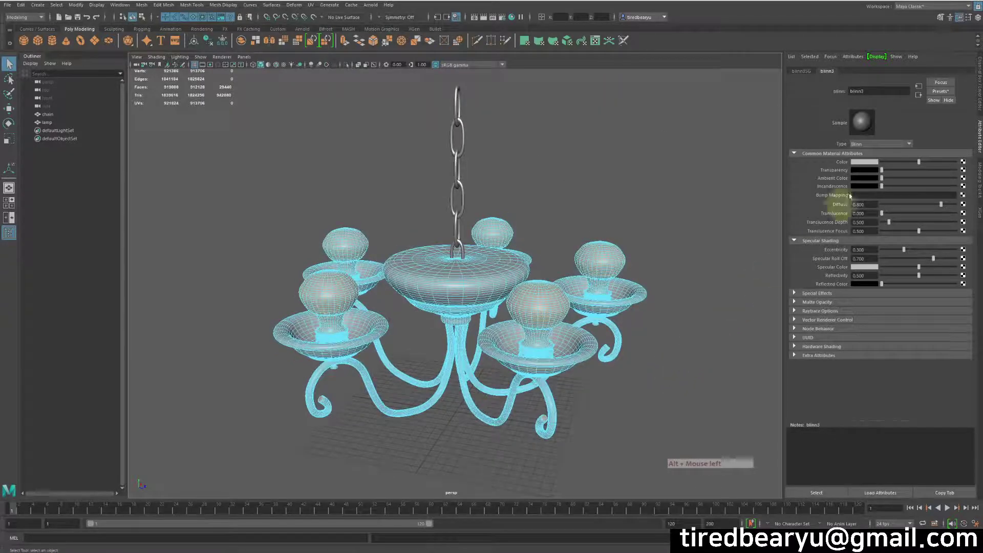
left_click(867, 163)
left_click(839, 143)
left_click(639, 112)
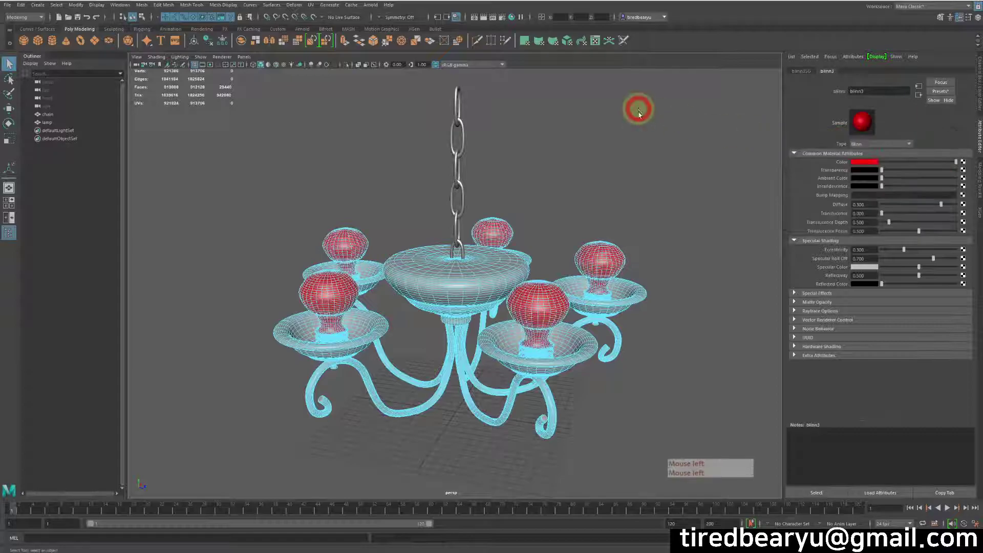
Return to object mode, clear the selection and examine the red bulbs from several angles.
left_click_drag(647, 153, 663, 209, "alt")
right_click_drag(605, 257, 651, 233)
left_click(673, 230)
left_click_drag(684, 251, 753, 325, "alt")
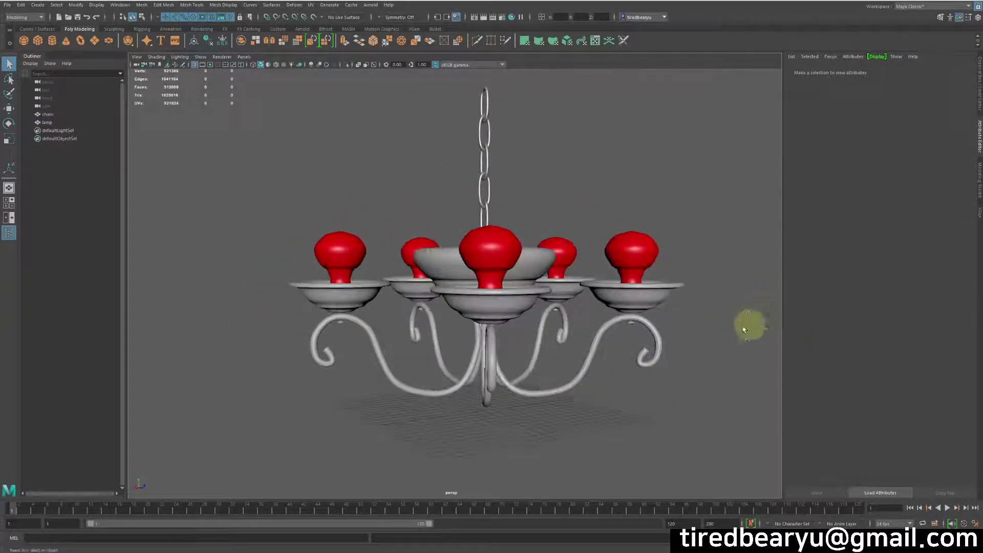
left_click_drag(710, 353, 615, 358, "alt")
Undo the red Blinn assignment on the bulbs, return to object mode and clear the selection.
key("ctrl+z")
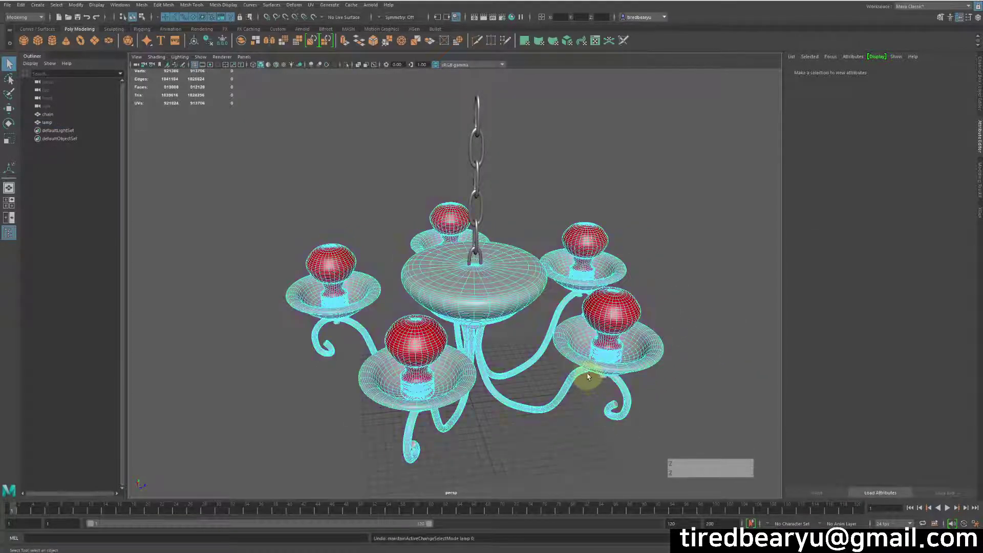
key("ctrl+z")
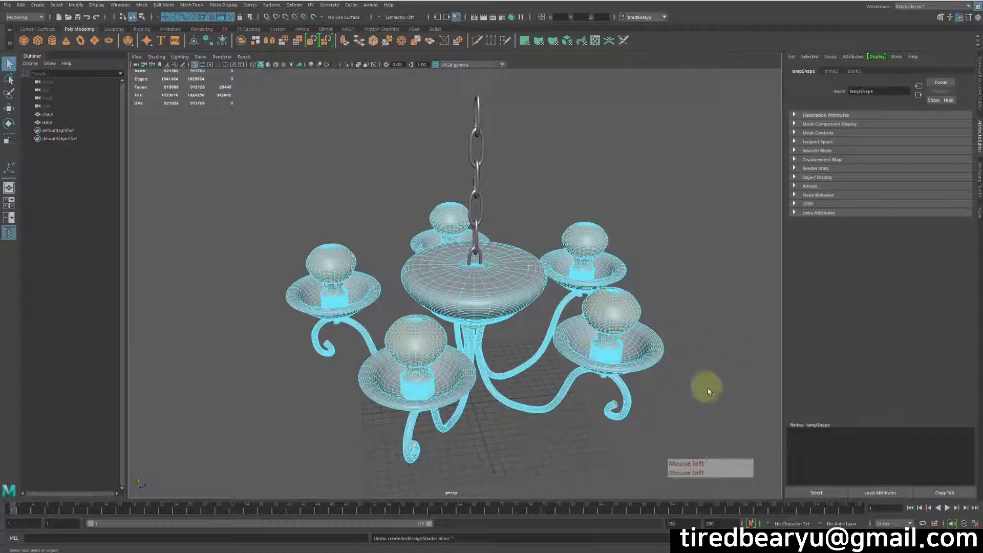
left_click(714, 388)
right_click_drag(637, 311, 672, 300)
left_click(707, 320)
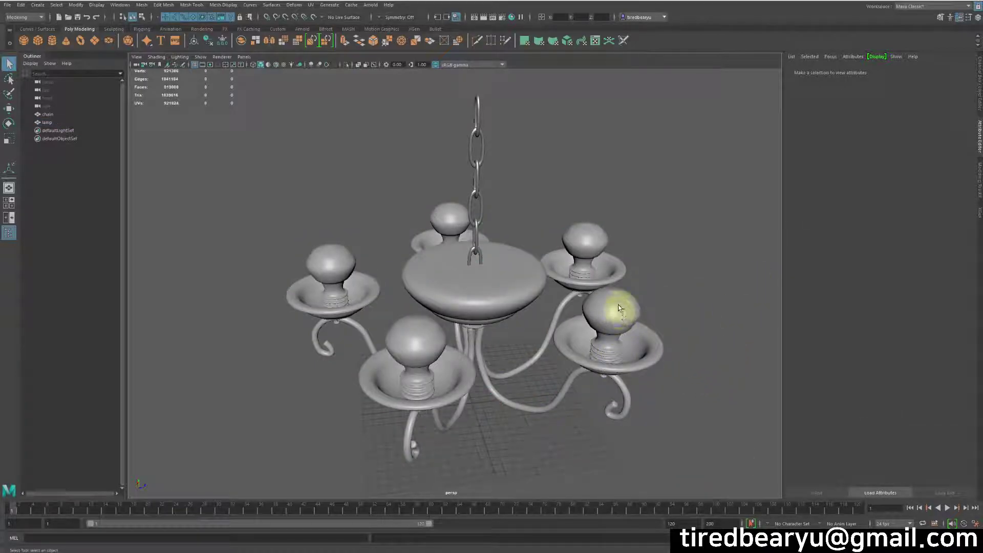
Separate the lamp mesh into its individual pieces, expand its group in the Outliner and select the central body.
left_click(664, 352)
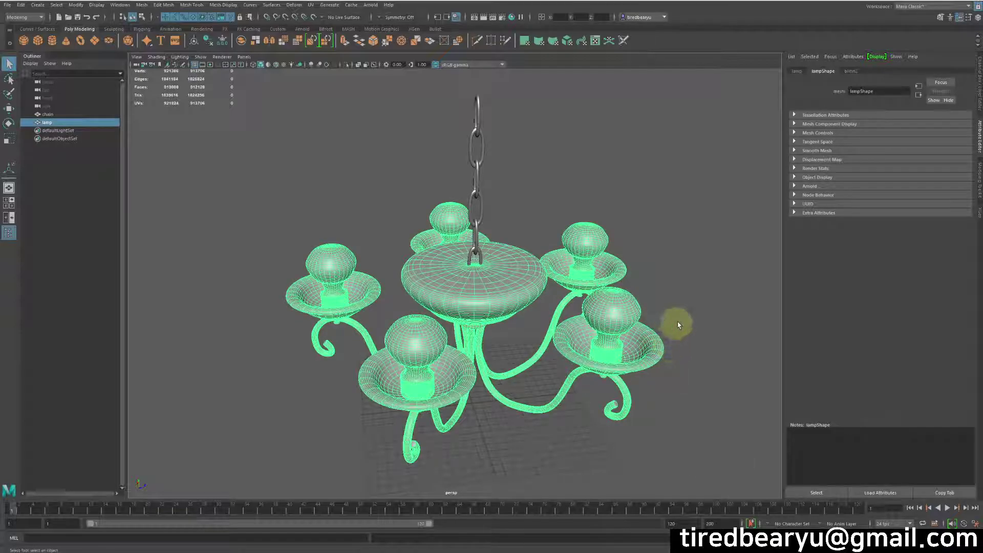
left_click(144, 6)
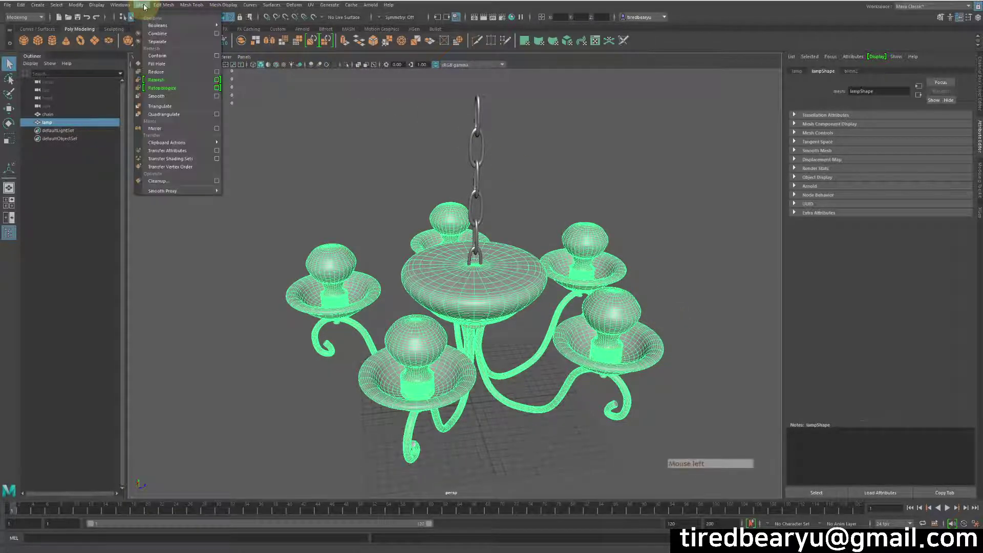
left_click(155, 42)
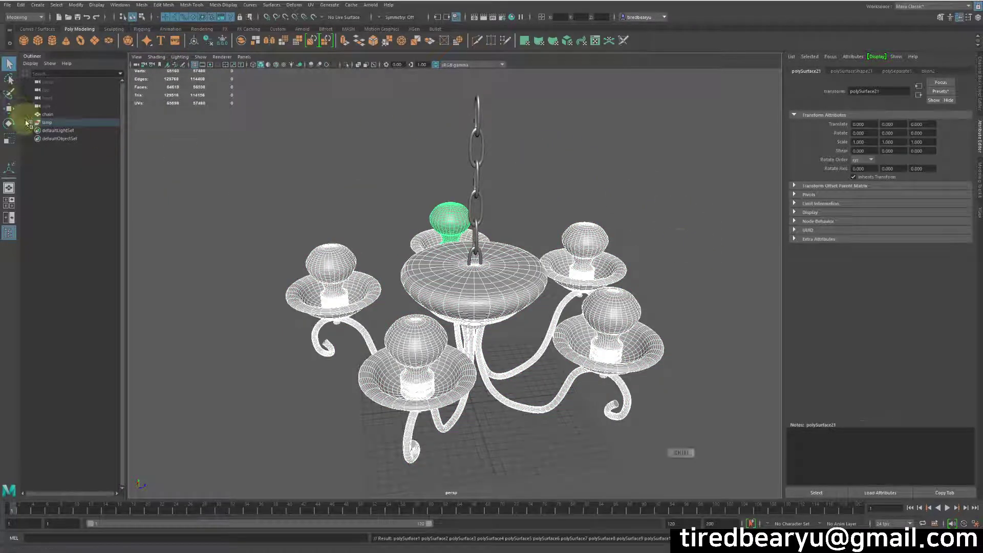
left_click(31, 123, "shift")
left_click(60, 130)
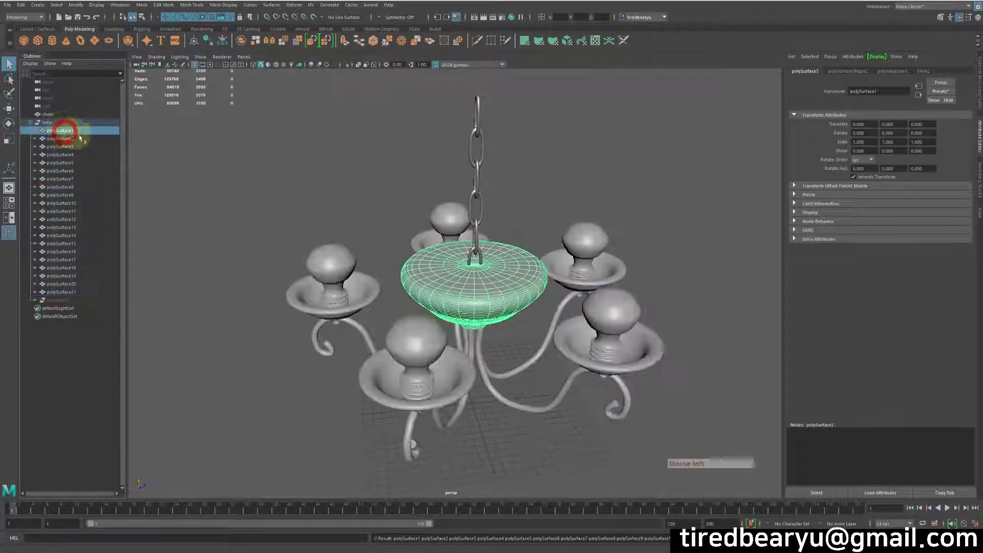
Select the five curved arms beneath the dishes and combine them into one mesh.
left_click_drag(608, 359, 590, 303, "alt")
left_click_drag(312, 361, 654, 447)
left_click_drag(274, 333, 544, 396, "alt")
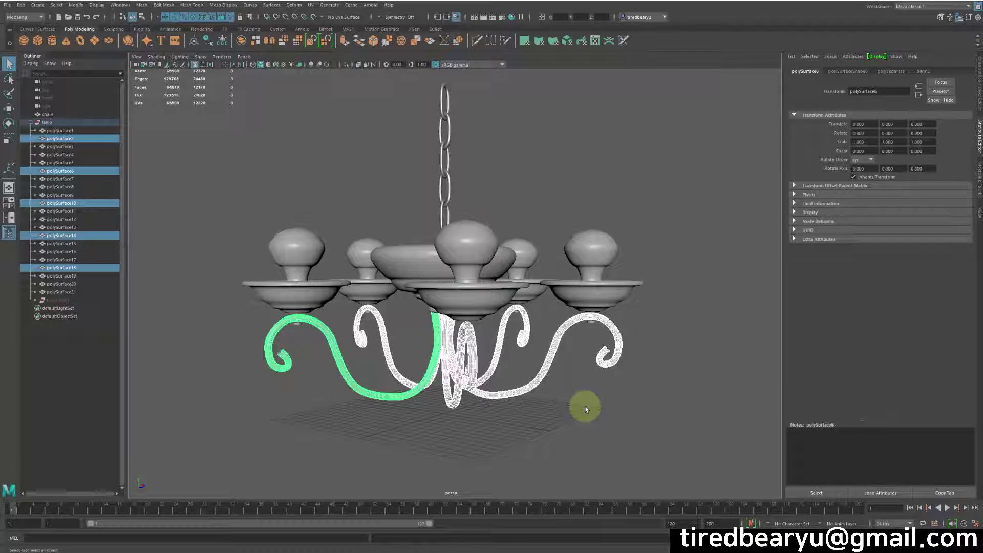
left_click(594, 427)
left_click_drag(594, 427, 313, 365)
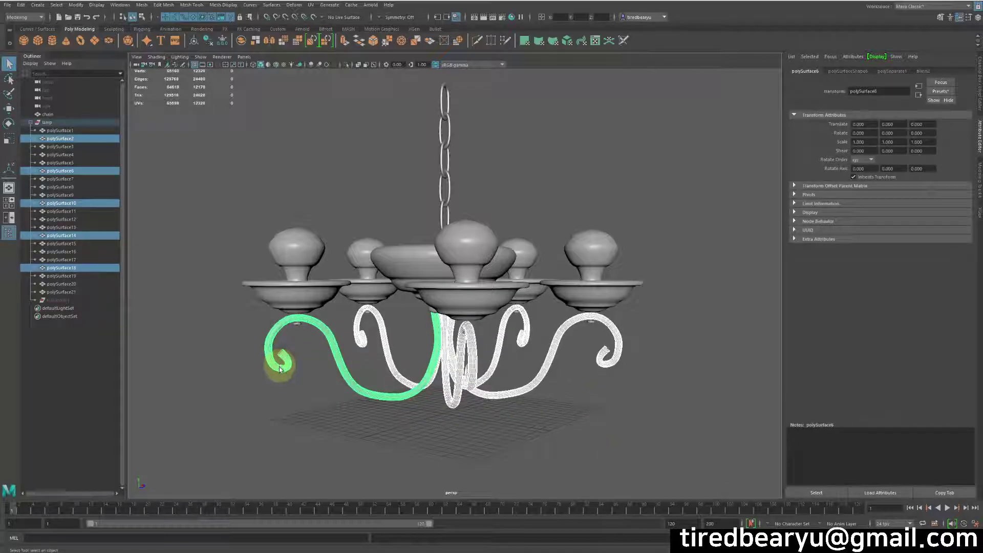
left_click_drag(436, 379, 542, 398, "alt")
left_click_drag(608, 394, 309, 375)
left_click_drag(450, 387, 438, 379, "alt")
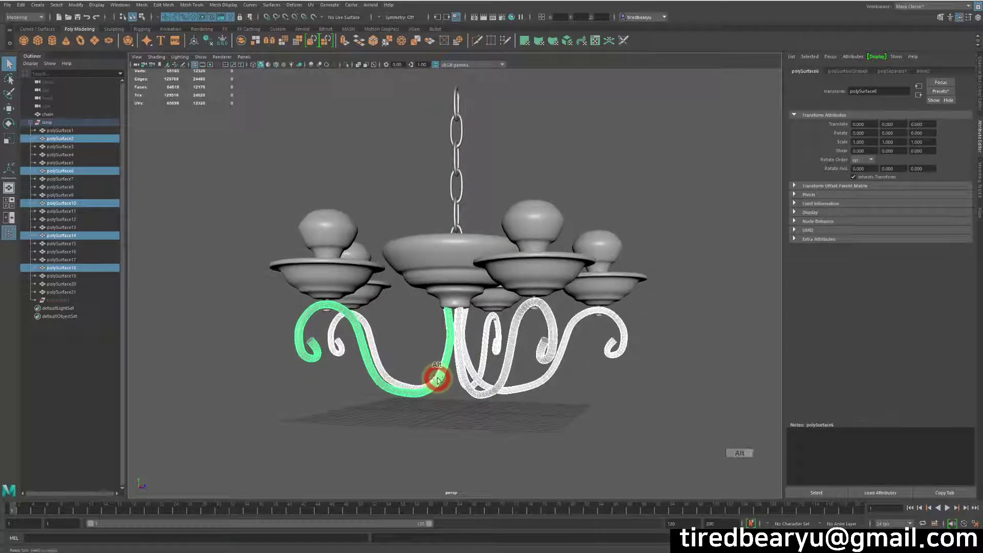
left_click_drag(627, 361, 637, 369, "alt")
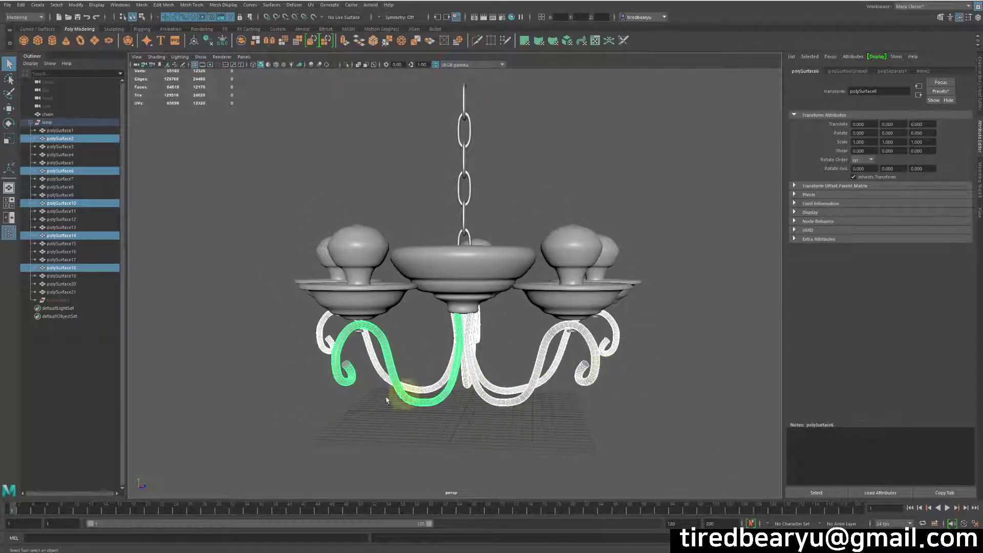
left_click_drag(545, 410, 542, 395, "alt")
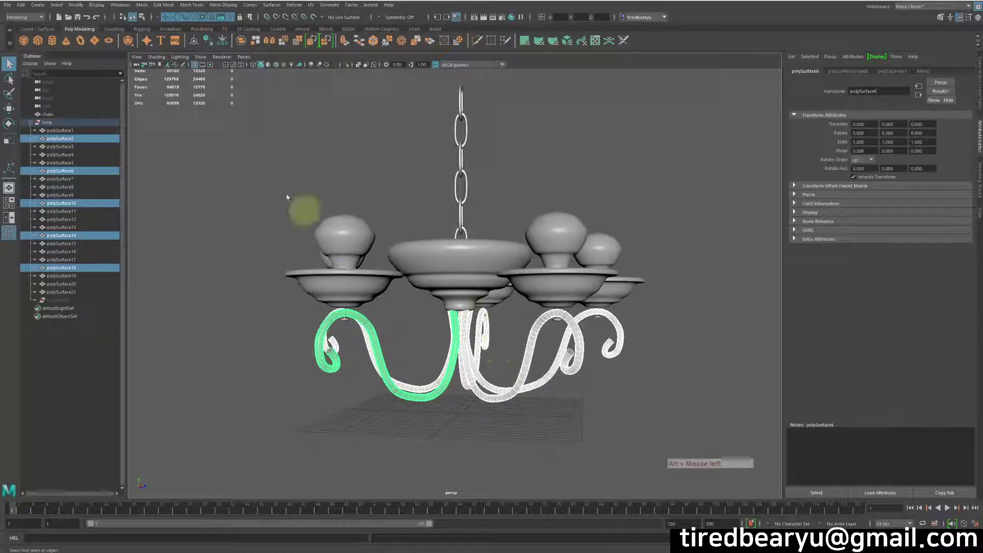
left_click(146, 5)
left_click(155, 34)
Combine the central body and the five dishes into one mesh.
left_click_drag(663, 279, 606, 277, "alt")
left_click(407, 260)
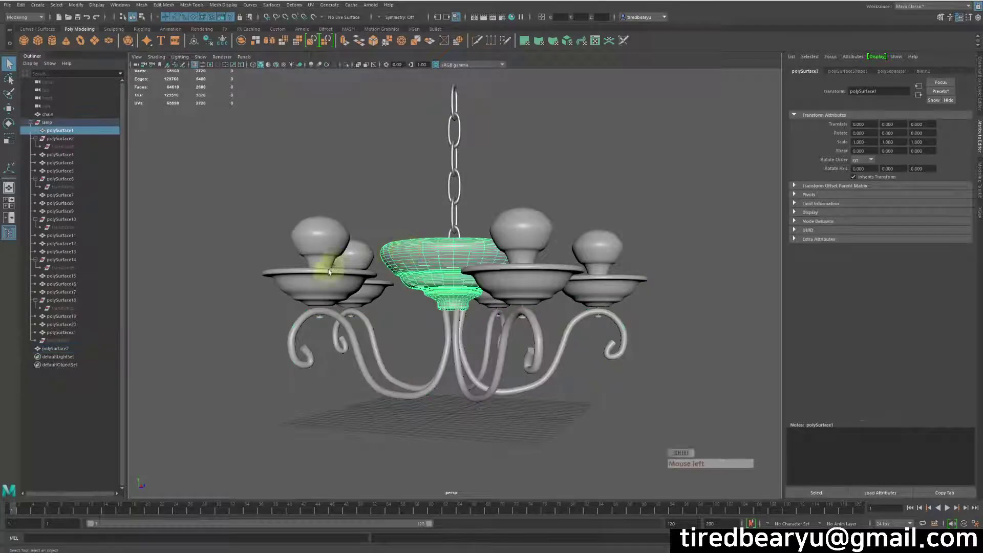
left_click(328, 264, "shift")
left_click(522, 287, "shift")
left_click(590, 297, "shift")
left_click_drag(590, 297, 555, 286, "alt")
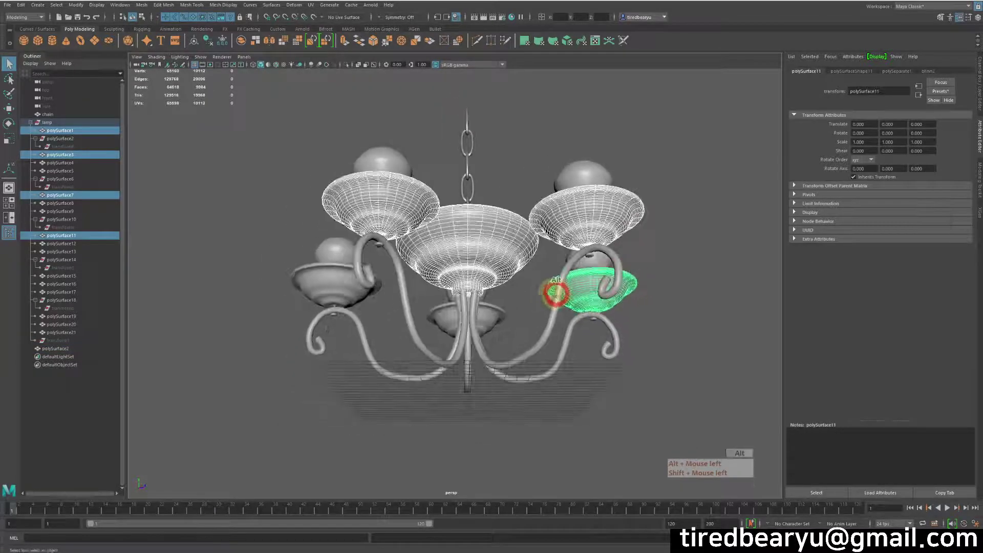
left_click(474, 311, "shift")
left_click(475, 311, "shift")
left_click(484, 319, "shift")
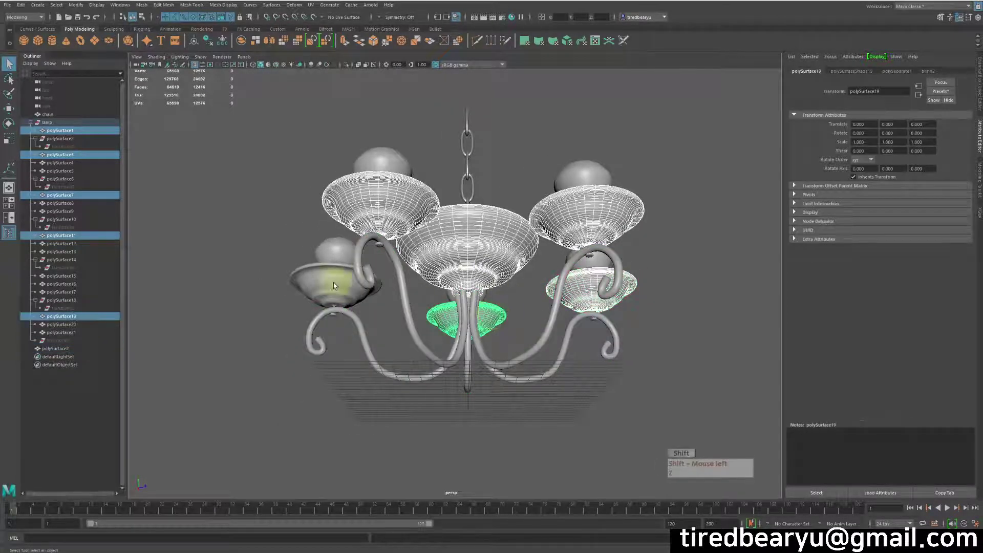
left_click(333, 286, "shift")
left_click_drag(577, 338, 557, 360, "alt")
key("g")
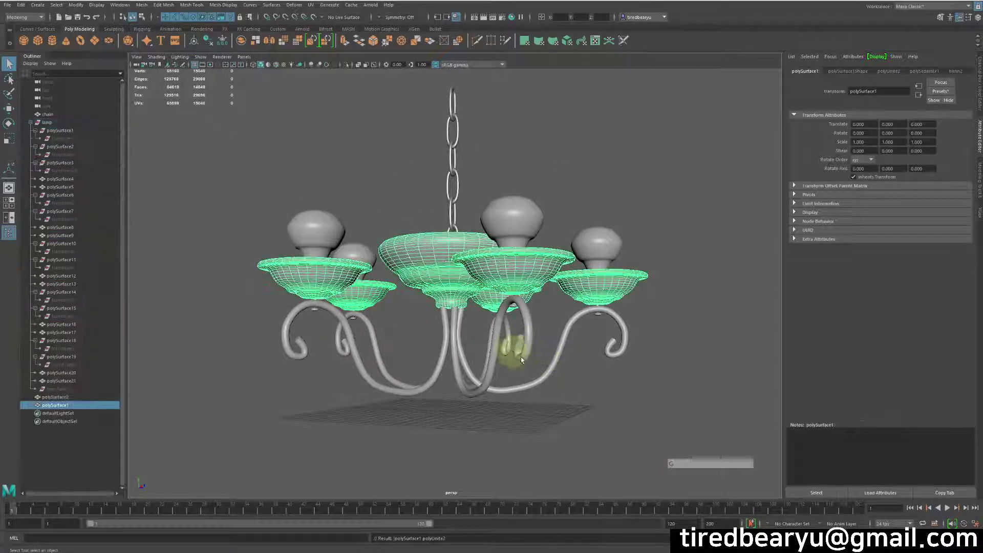
Combine the five small connector pieces between the dishes and the arms into one mesh.
left_click(598, 313)
left_click(511, 307, "shift")
left_click_drag(441, 314, 443, 302, "alt")
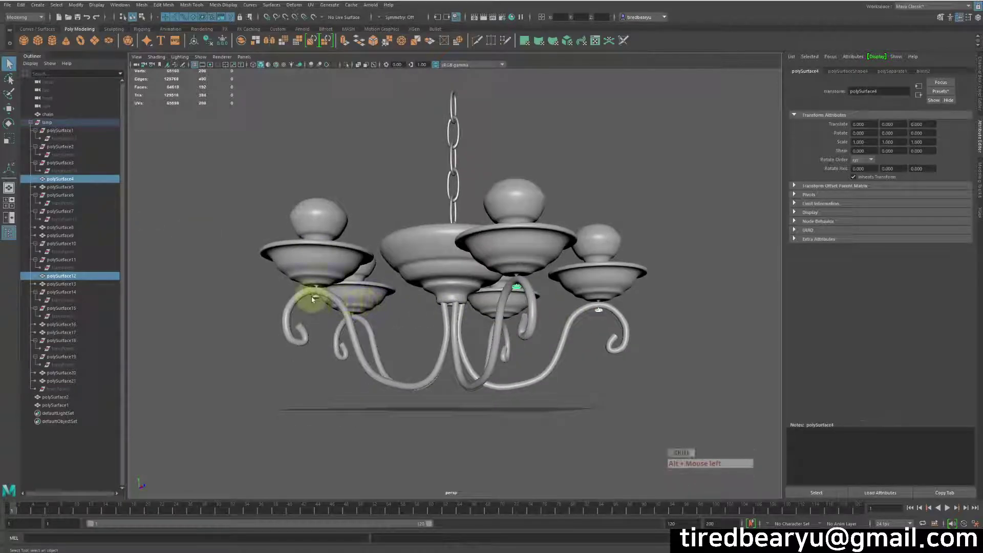
left_click_drag(328, 308, 344, 322, "alt")
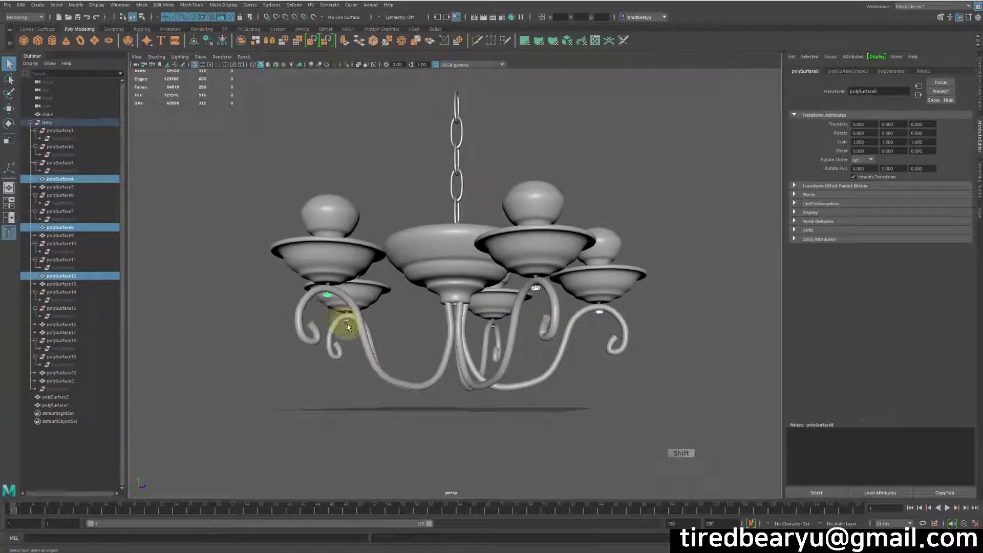
left_click(383, 324, "shift")
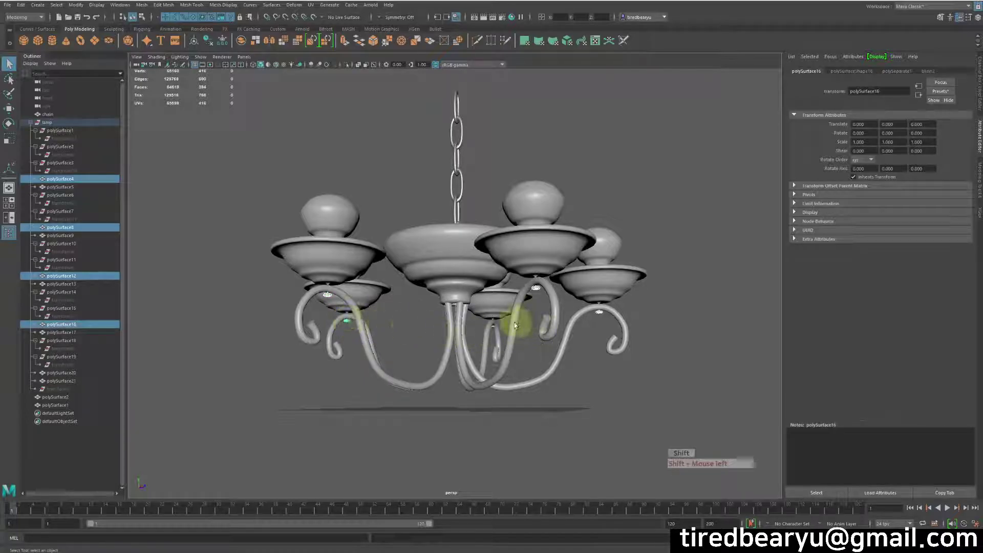
left_click(494, 329, "shift")
left_click_drag(617, 338, 373, 279, "alt")
key("g")
Select the five bulbs and combine them into one mesh.
left_click(324, 257)
left_click(354, 246, "shift")
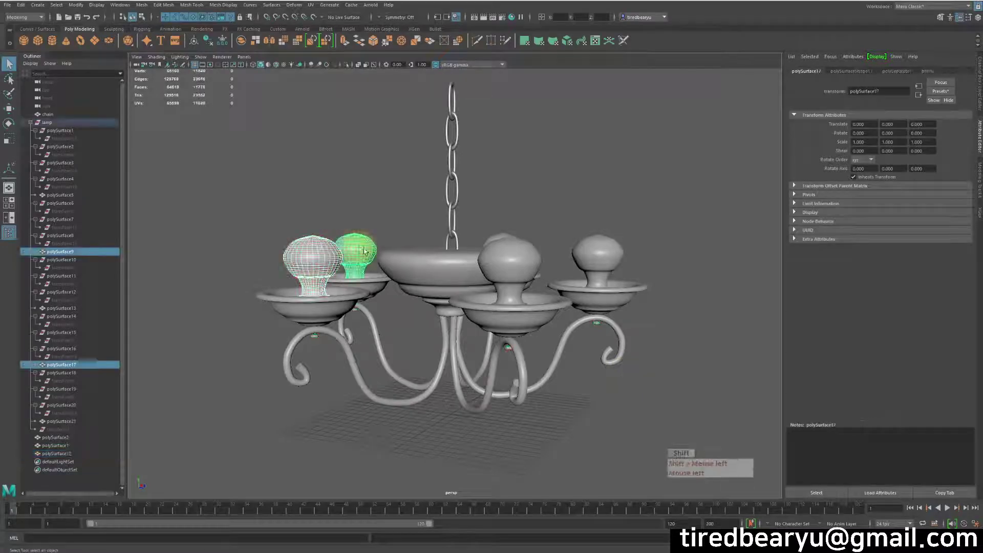
left_click_drag(354, 246, 487, 289, "alt")
left_click(533, 236, "shift")
left_click(581, 283, "shift")
left_click(475, 338, "shift")
left_click_drag(585, 349, 617, 329, "alt")
right_click_drag(602, 325, 595, 314, "shift")
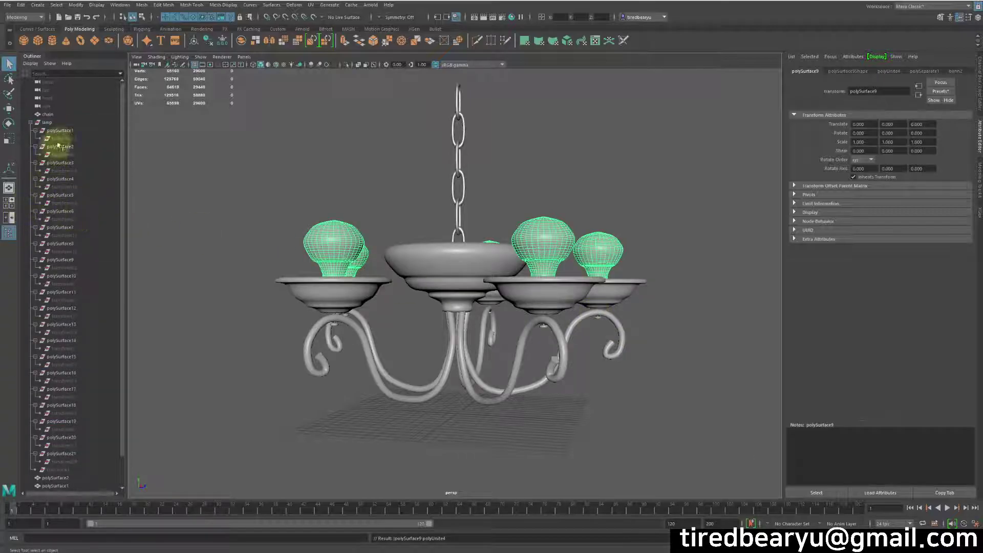
Select all four combined lamp meshes and delete their construction history.
left_click(59, 123)
scroll(58, 311, "down", 1)
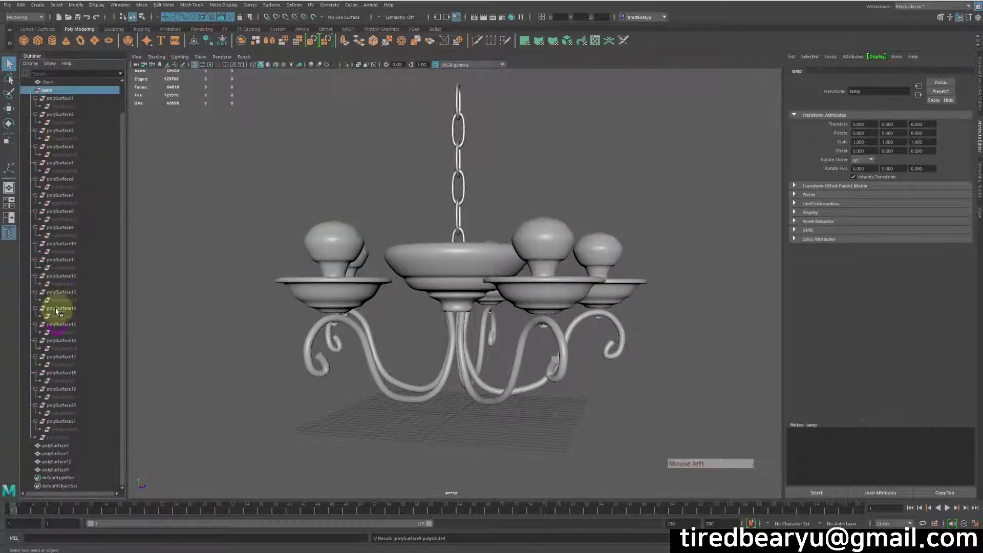
scroll(75, 131, "up", 1)
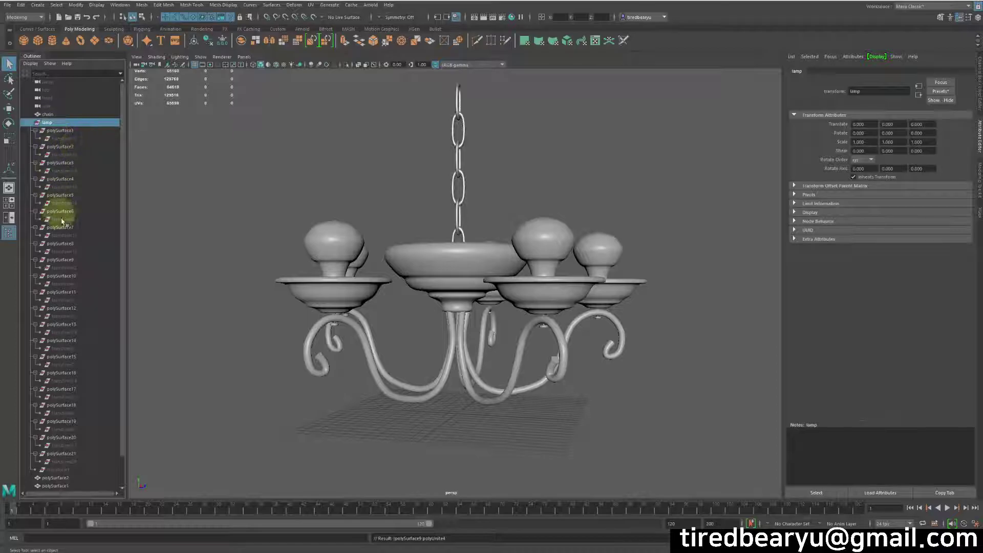
scroll(62, 219, "down", 2)
left_click_drag(256, 138, 836, 530)
left_click_drag(395, 131, 517, 169, "ctrl")
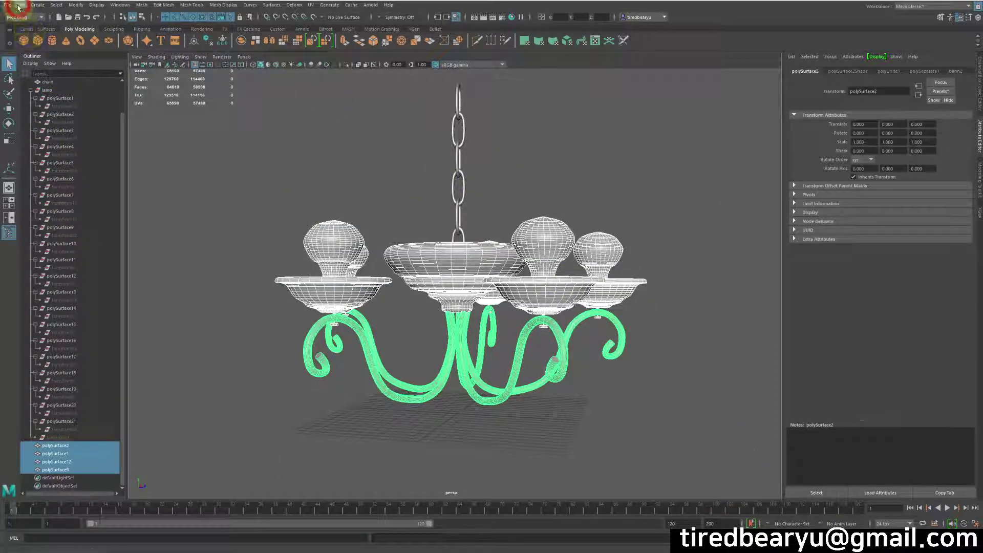
left_click(21, 4)
mouse_move(61, 100)
left_click(149, 101)
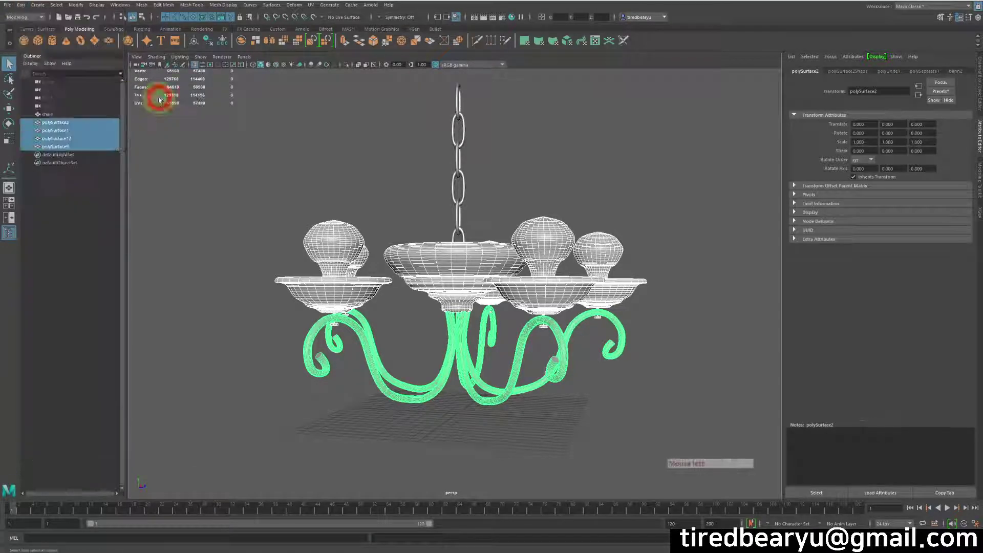
Group the four combined lamp meshes and check each mesh inside the new group.
left_click_drag(755, 348, 742, 351, "alt")
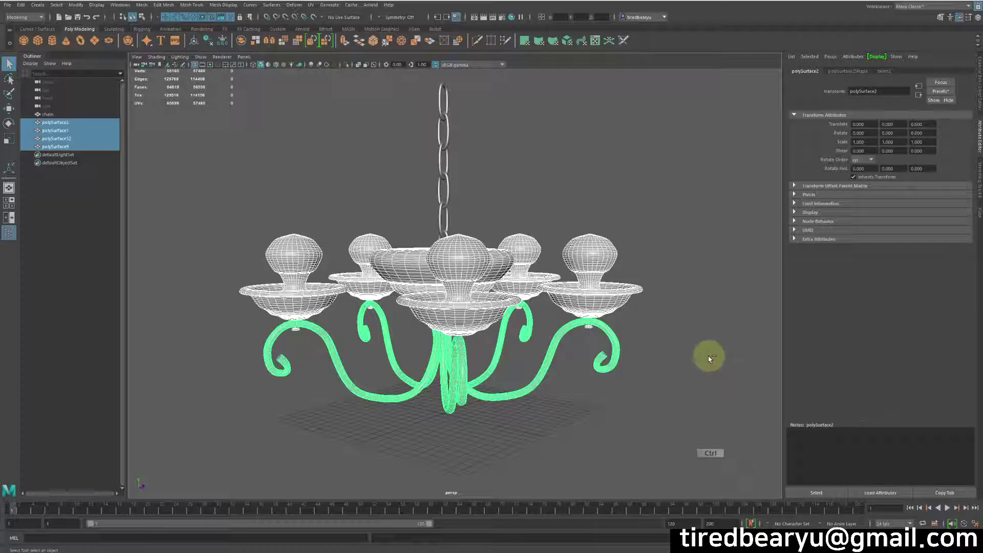
key("ctrl+g")
left_click(30, 123, "shift")
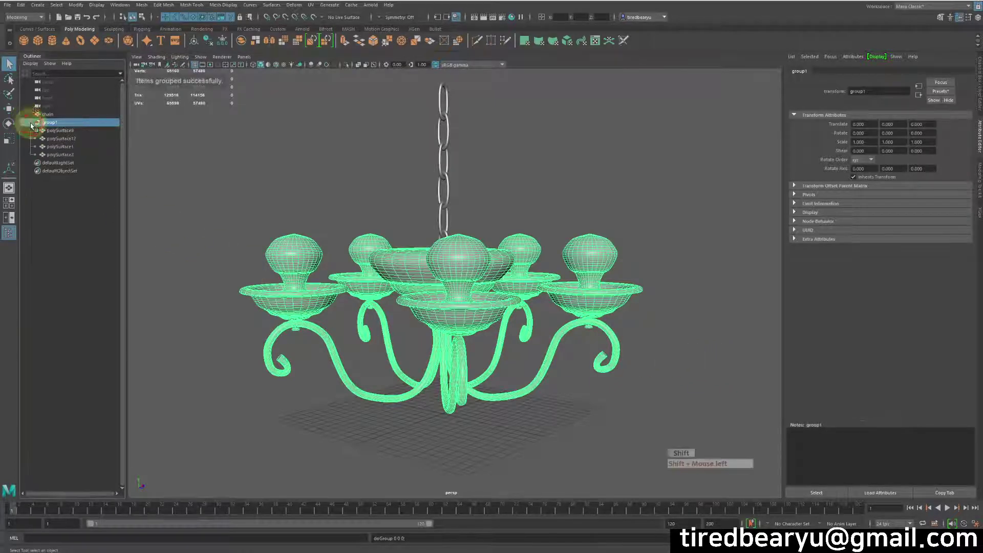
left_click(61, 130)
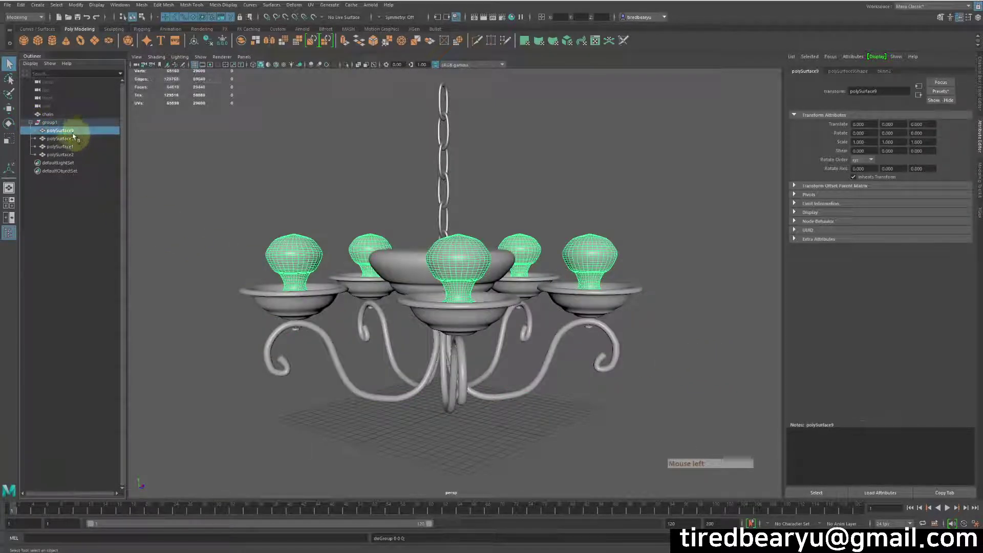
left_click(61, 123)
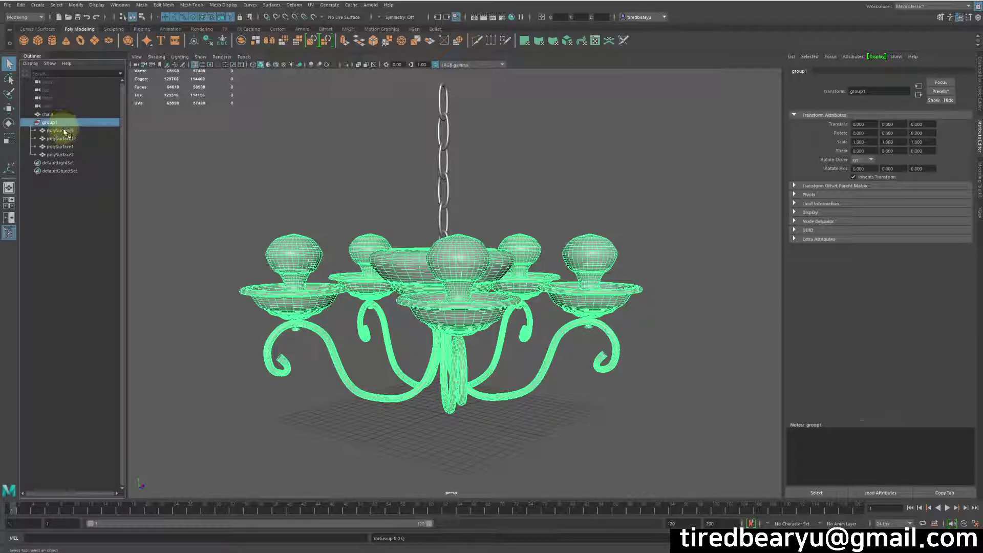
left_click(60, 130)
left_click(61, 139)
left_click(61, 146)
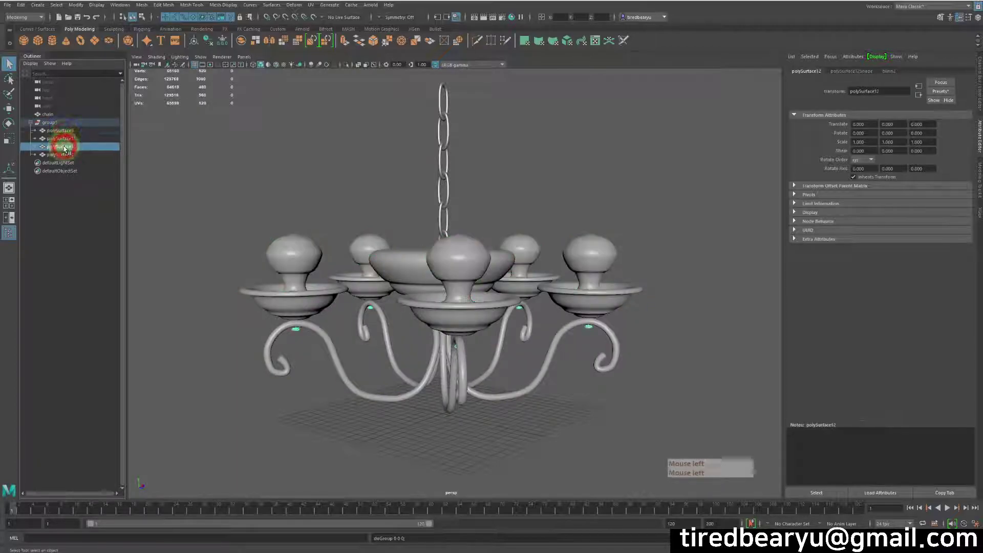
left_click(60, 155)
Select the combined central body and dishes mesh and assign a new Blinn material to it.
left_click_drag(539, 424, 621, 423, "alt")
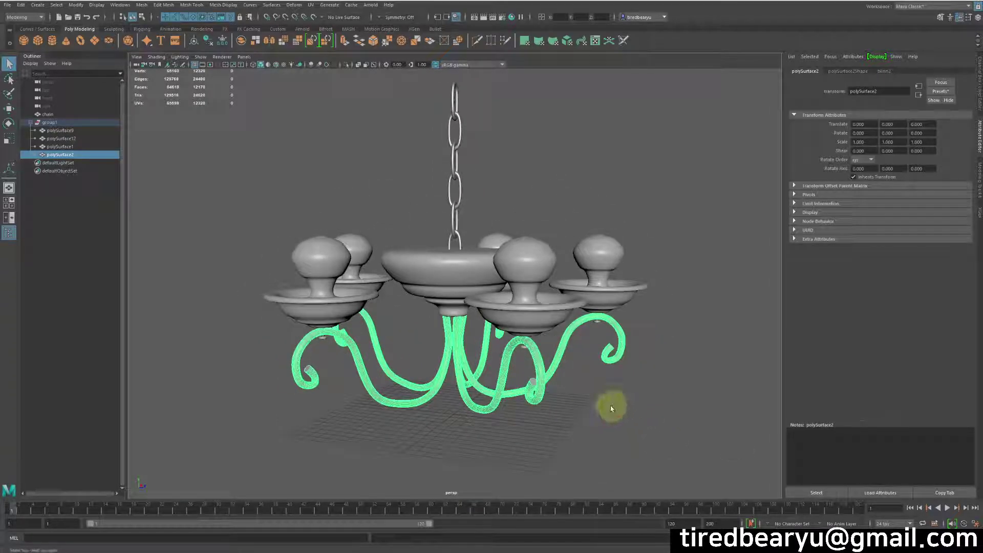
left_click_drag(544, 435, 567, 417, "alt")
left_click(630, 409)
left_click(516, 383)
left_click(508, 279)
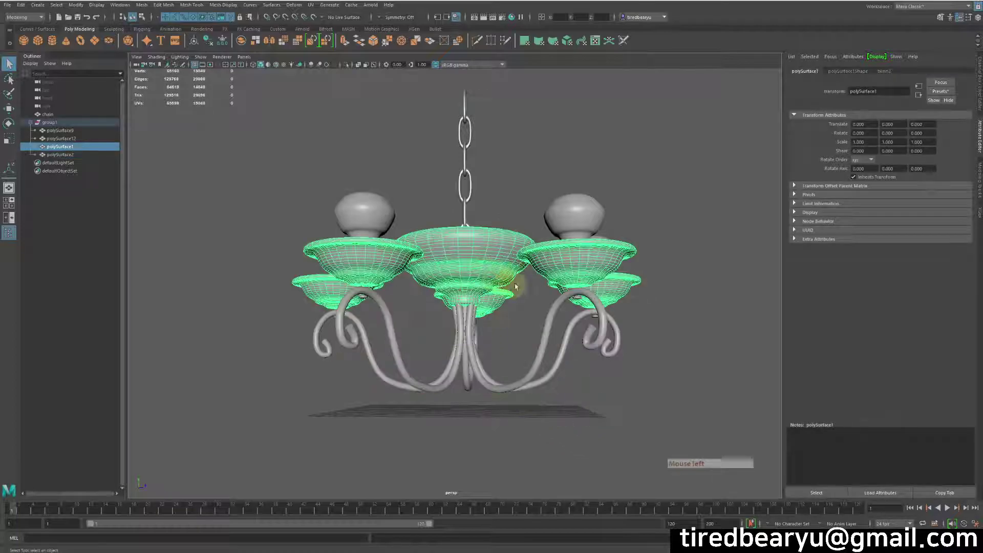
left_click_drag(630, 323, 642, 356, "alt")
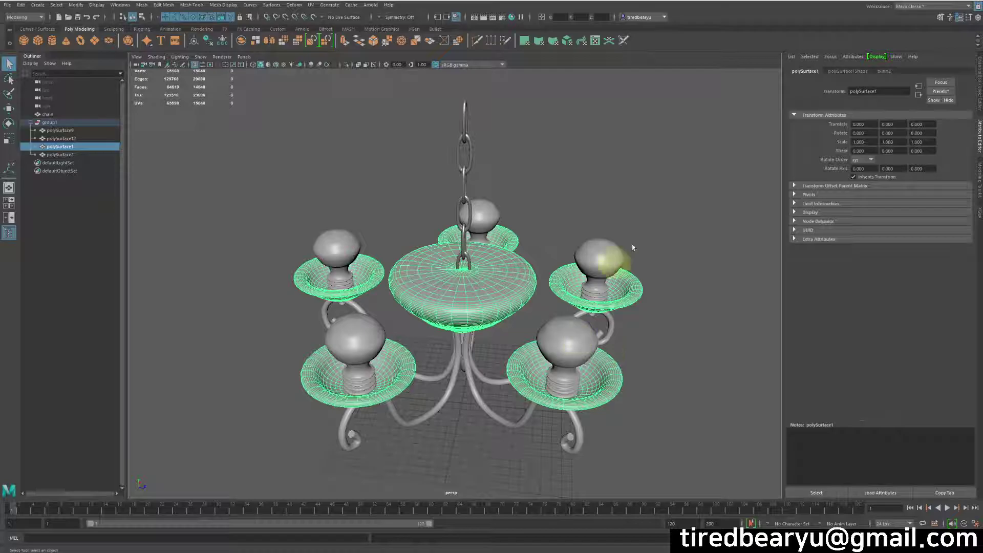
left_click(521, 268)
right_click_drag(612, 92, 709, 314)
left_click_drag(687, 310, 752, 261, "alt")
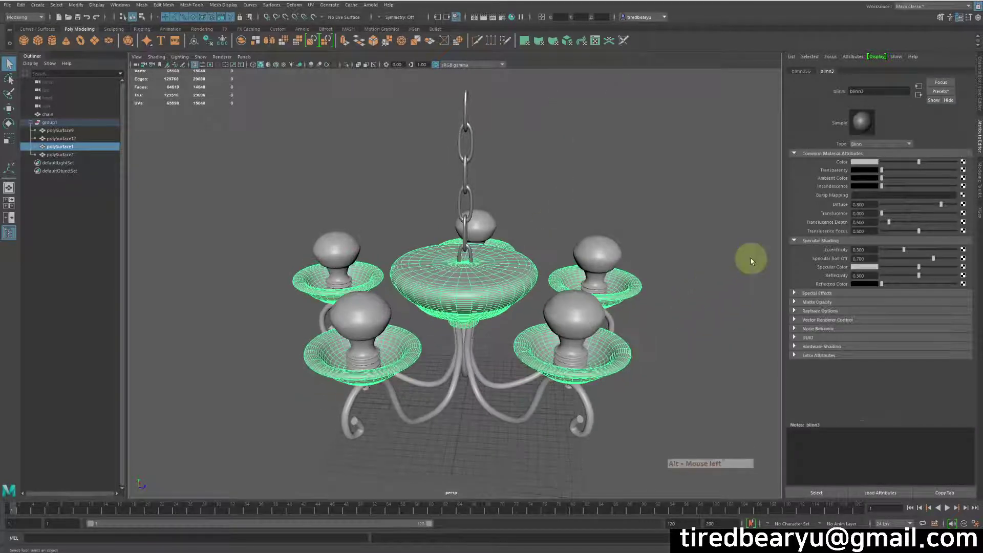
Set the body and dishes material's colour to yellow and darken it to a deep olive tone.
left_click(865, 162)
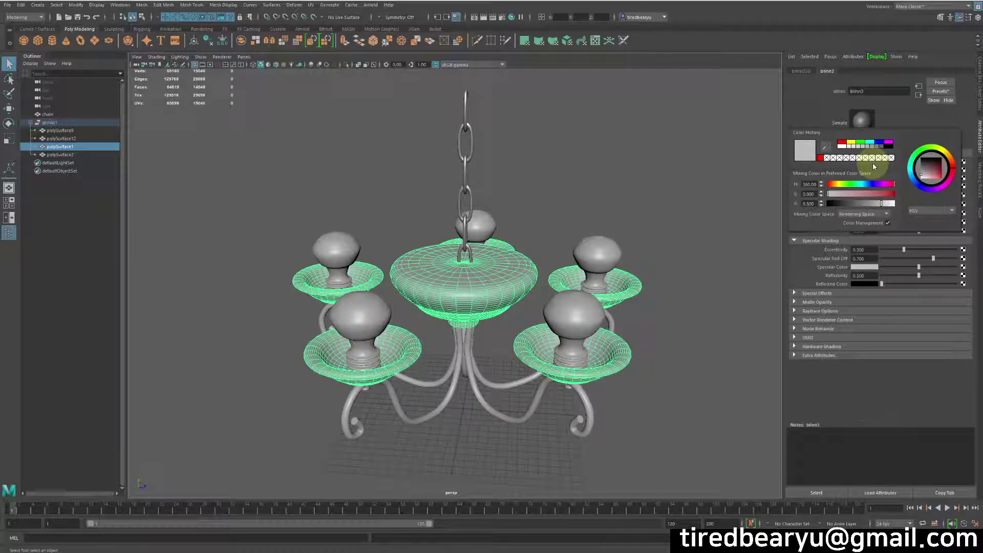
left_click(852, 145)
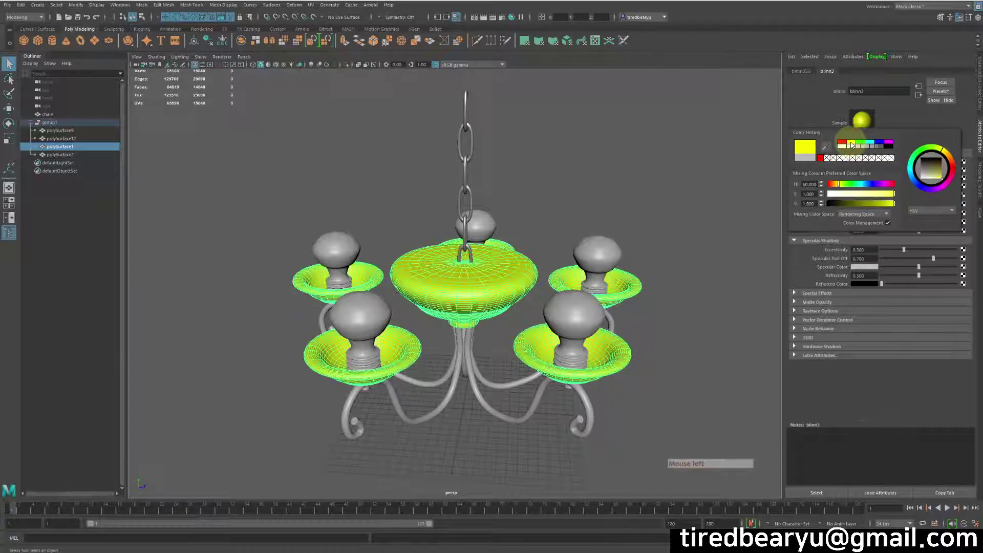
left_click_drag(685, 208, 717, 202, "alt")
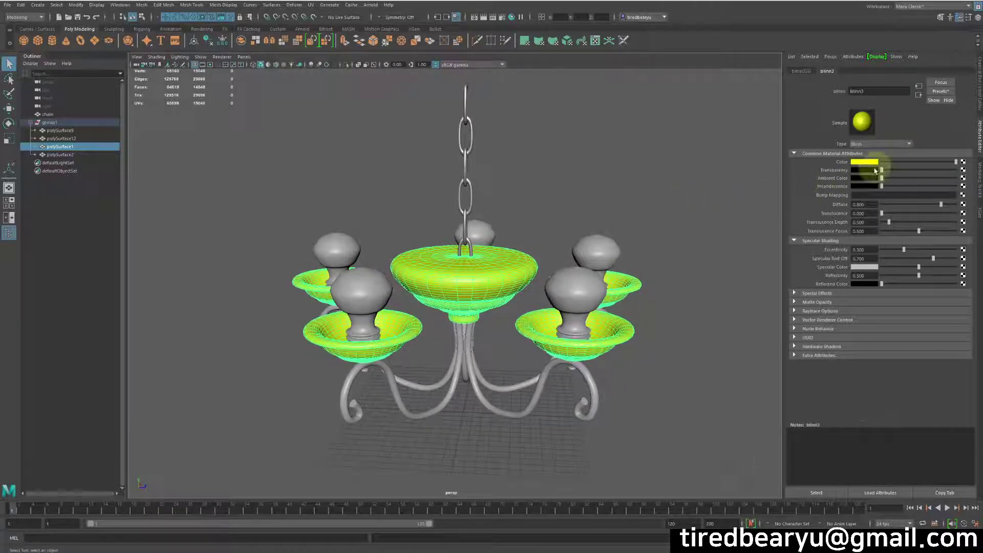
mouse_move(911, 163)
left_mouse_down()
mouse_move(888, 163)
mouse_move(904, 162)
left_mouse_up()
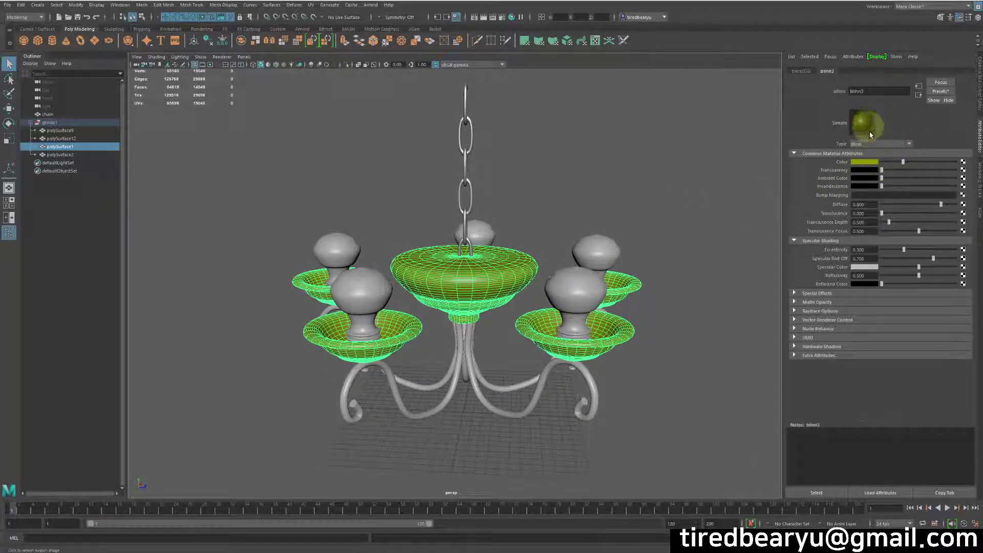
left_click_drag(650, 205, 634, 196, "alt")
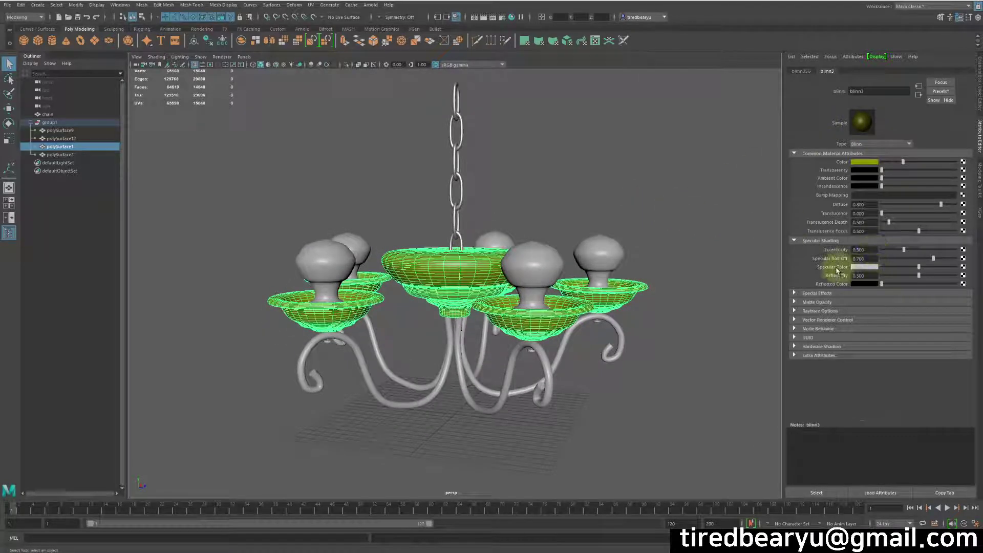
Set the dish material's eccentricity to 0.121, specular roll off to 5 and specular color to yellow.
left_click_drag(910, 251, 965, 258)
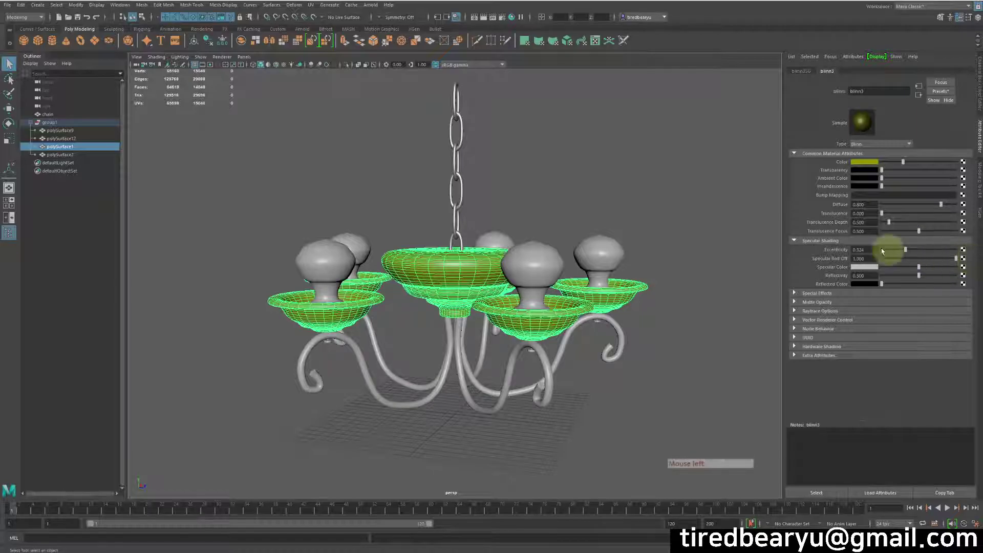
left_click(891, 250)
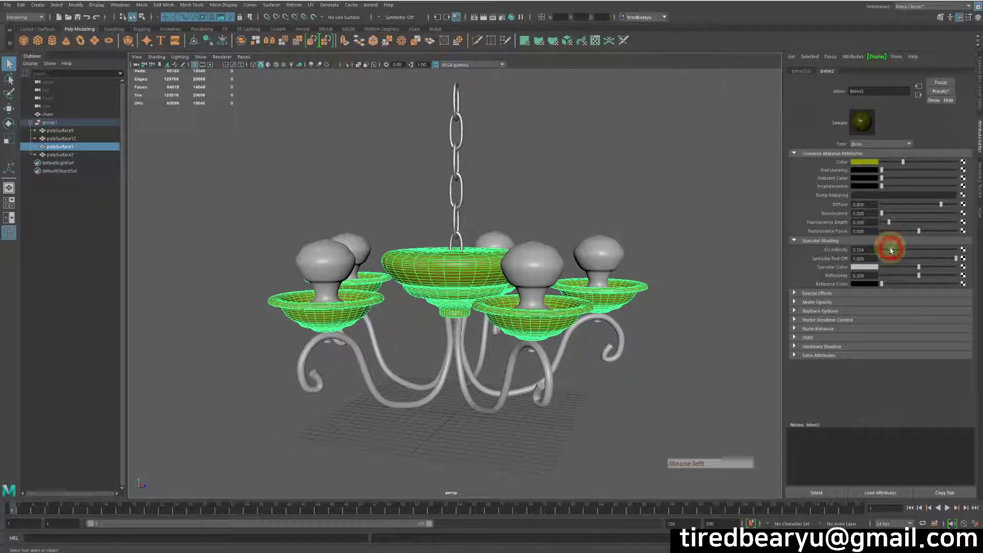
left_click(873, 267)
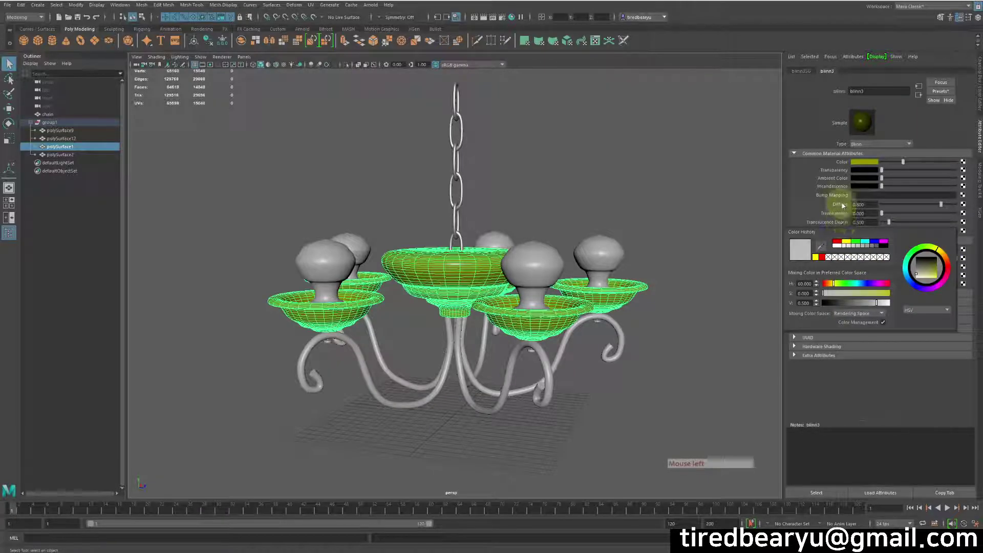
left_click(817, 257)
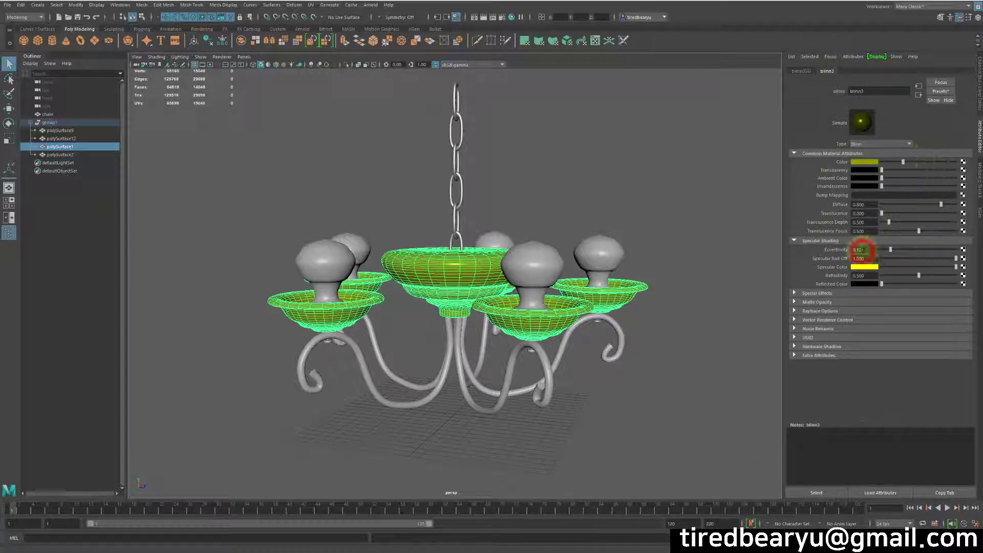
key("Tab")
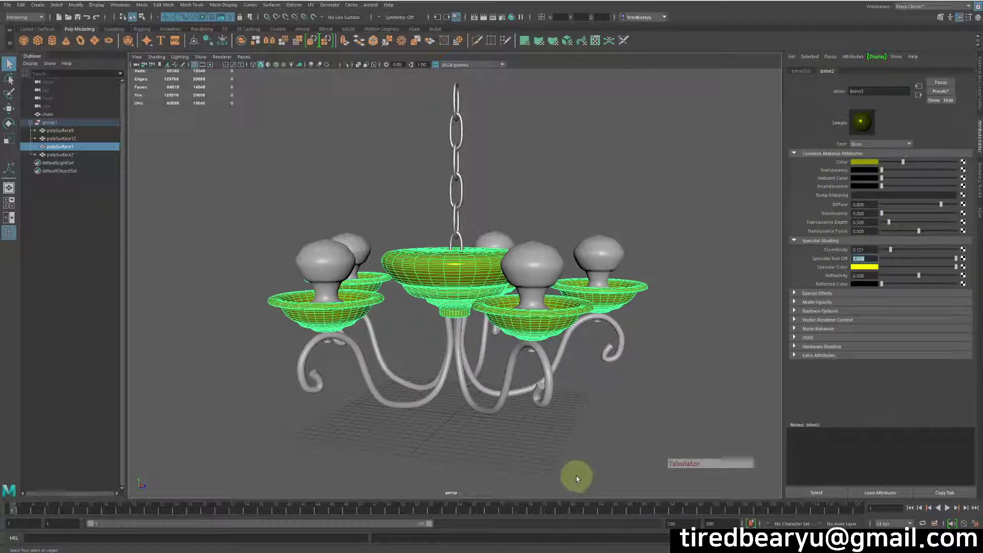
left_click(632, 192)
left_click_drag(666, 223, 682, 285, "alt")
Reselect the body and dishes mesh, darken its material's yellow further and raise the specular roll off.
left_click(626, 293)
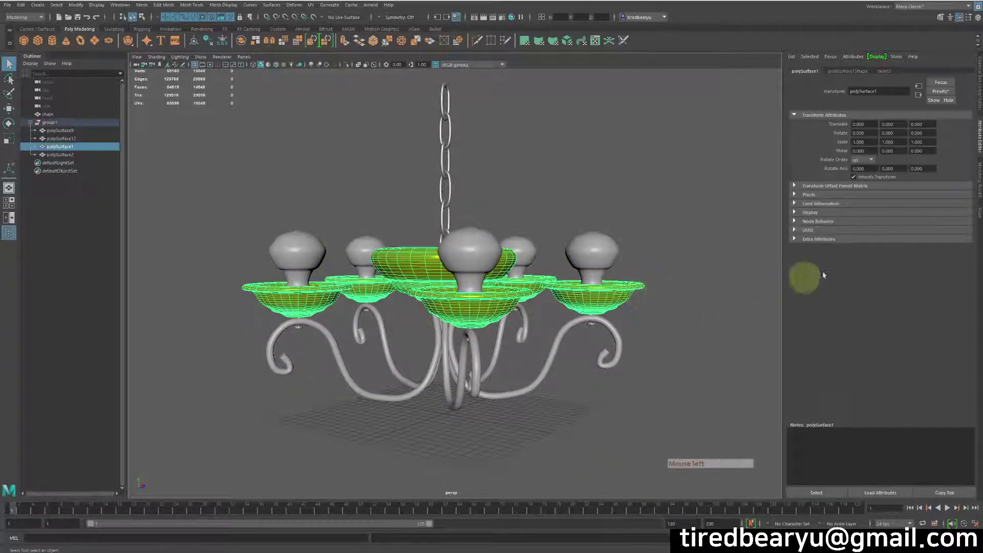
left_click_drag(575, 263, 659, 264, "alt")
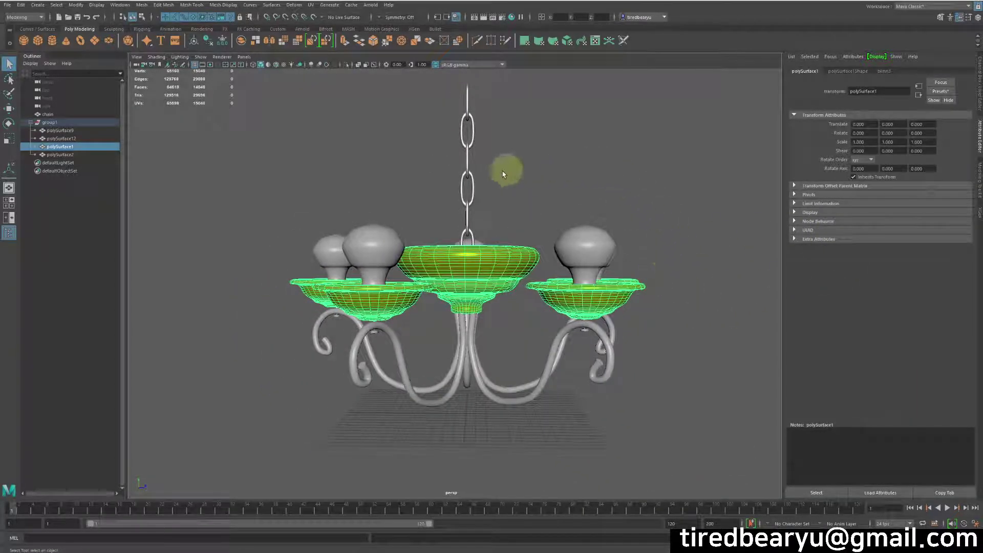
left_click(636, 197)
left_click(640, 295)
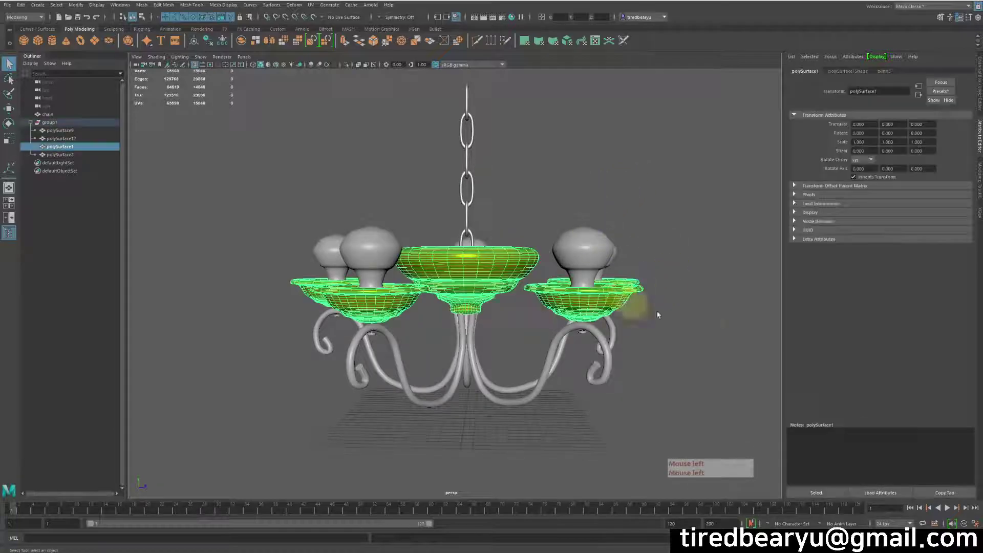
left_click(883, 71)
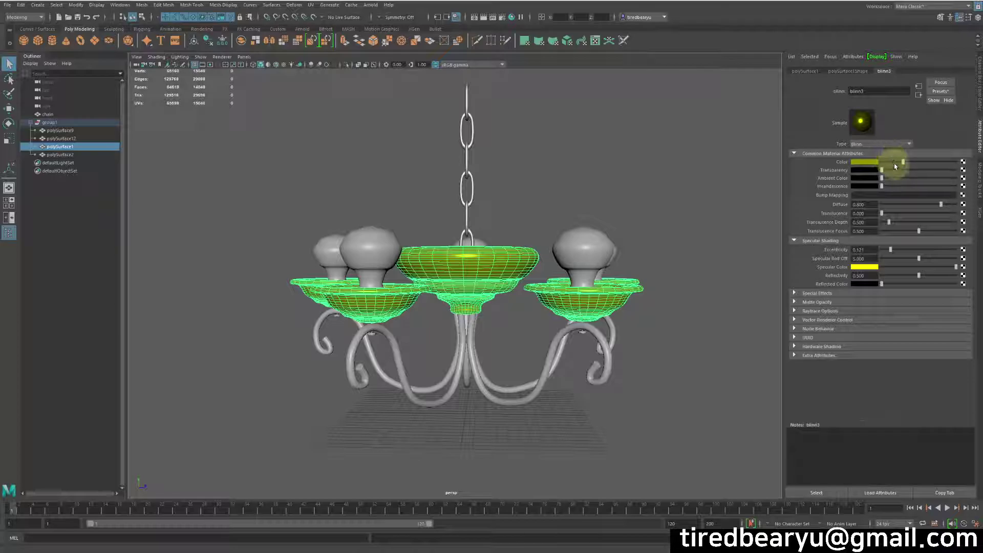
left_click_drag(895, 167, 889, 162)
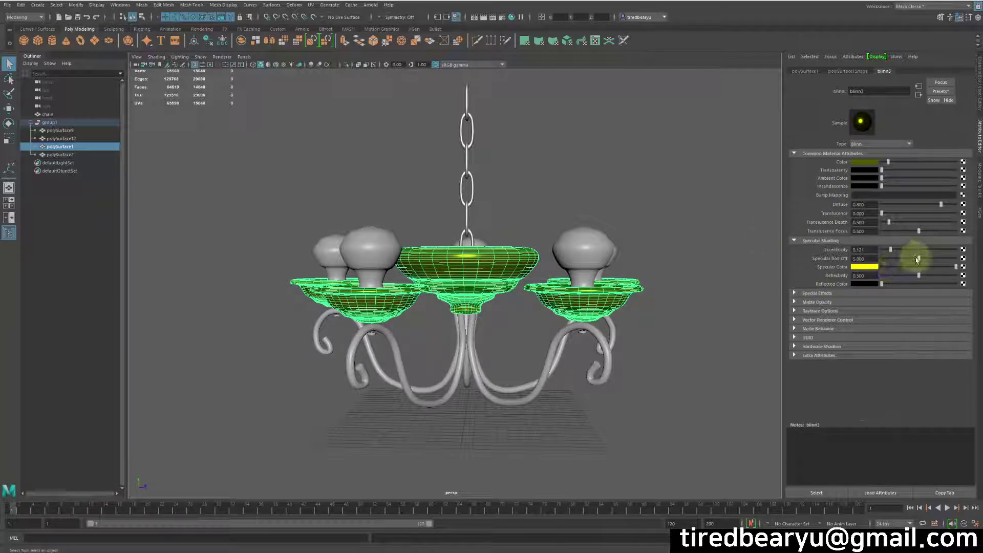
left_click_drag(917, 260, 940, 261)
left_click(652, 226)
left_click_drag(681, 248, 610, 270, "alt")
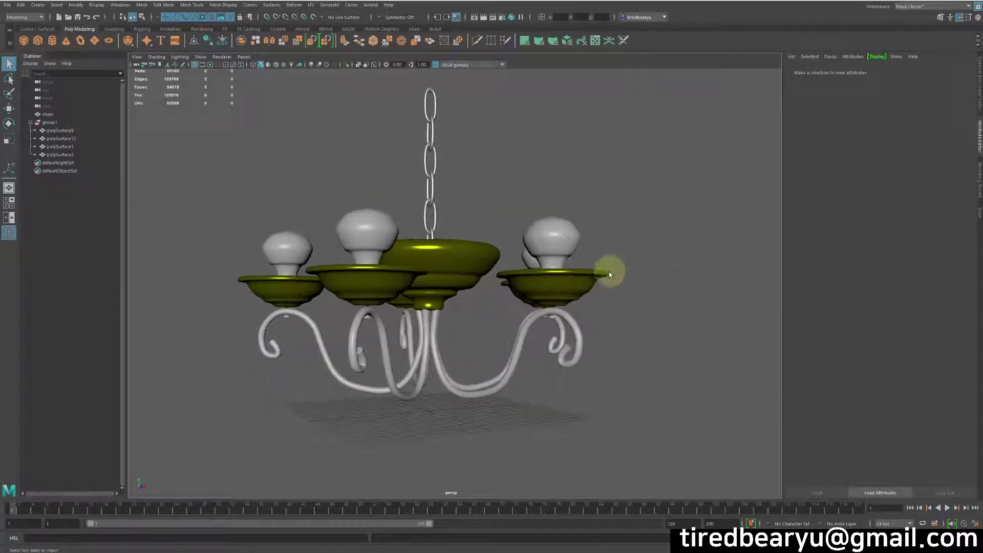
Select the combined curved arms mesh and assign a new Blinn material to it.
left_click(608, 275)
left_click(702, 392)
left_click_drag(595, 390, 570, 378, "alt")
left_click(552, 346)
right_click(670, 131)
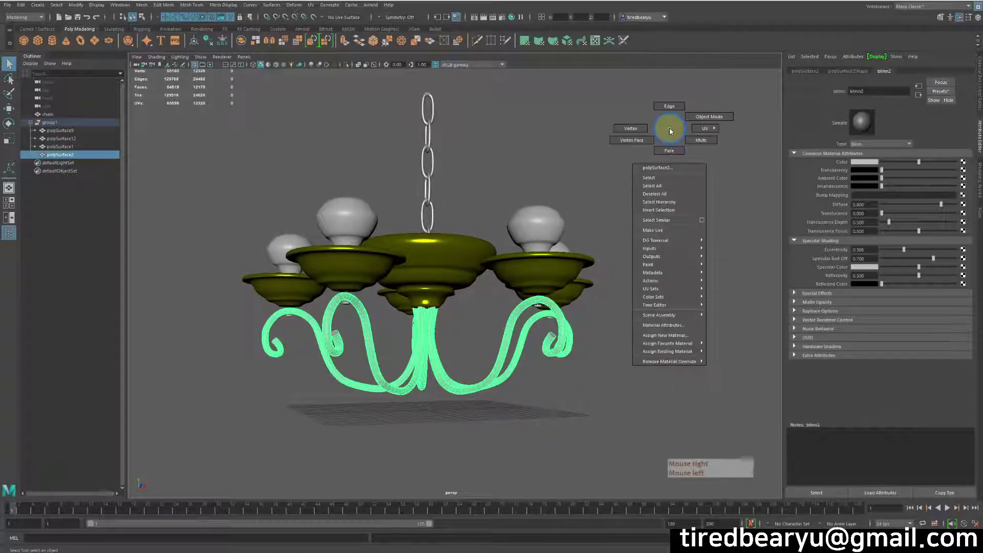
right_click_drag(654, 131, 737, 354)
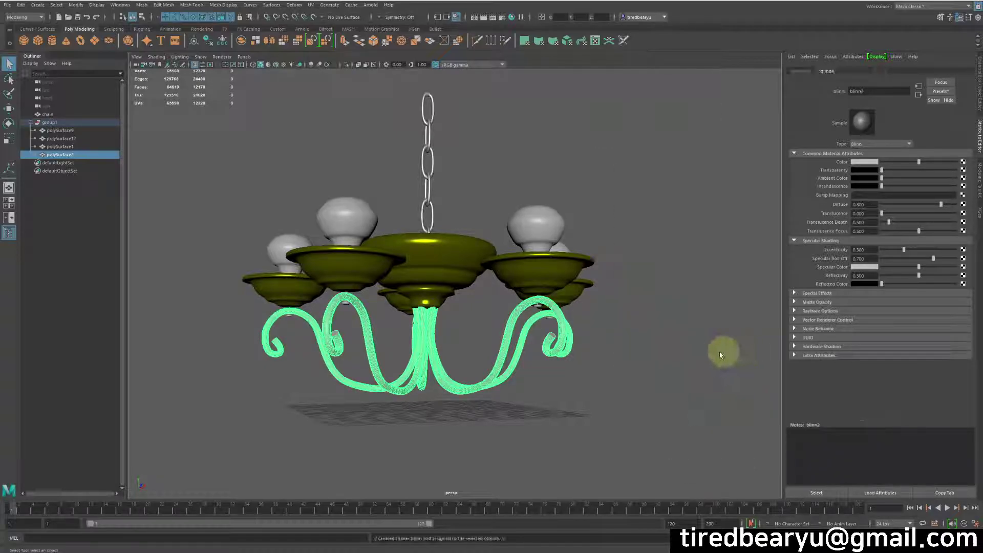
Darken the arm material's grey, setting its eccentricity to about 0.7 and specular roll off to about 0.33.
left_click_drag(702, 354, 717, 334, "alt")
left_click(595, 347)
left_click(680, 389)
left_click(614, 334)
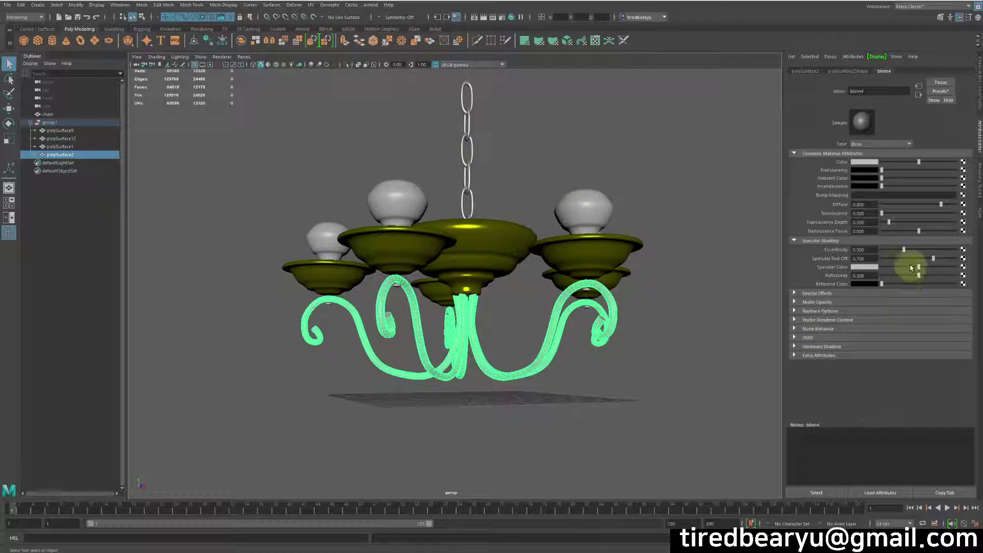
left_click_drag(623, 329, 613, 325, "alt")
right_click_drag(614, 326, 729, 321, "alt")
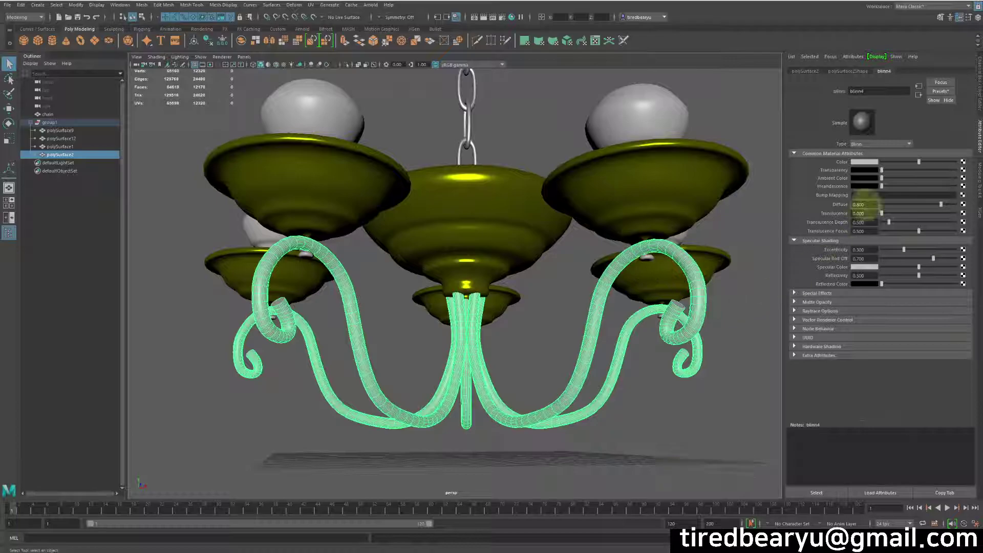
left_click(905, 163)
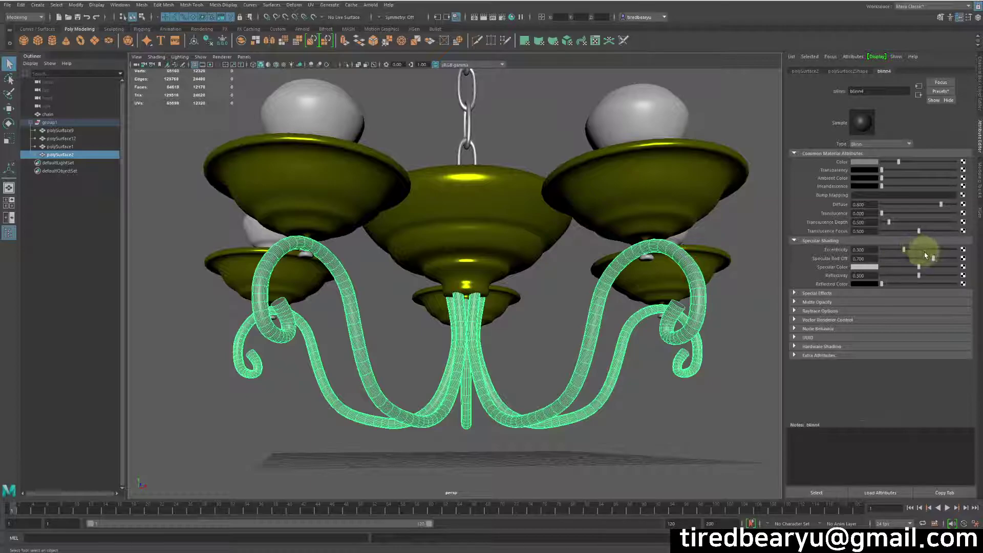
mouse_move(933, 257)
left_mouse_down()
mouse_move(907, 259)
mouse_move(935, 250)
left_mouse_up()
right_click_drag(720, 237, 729, 243, "alt")
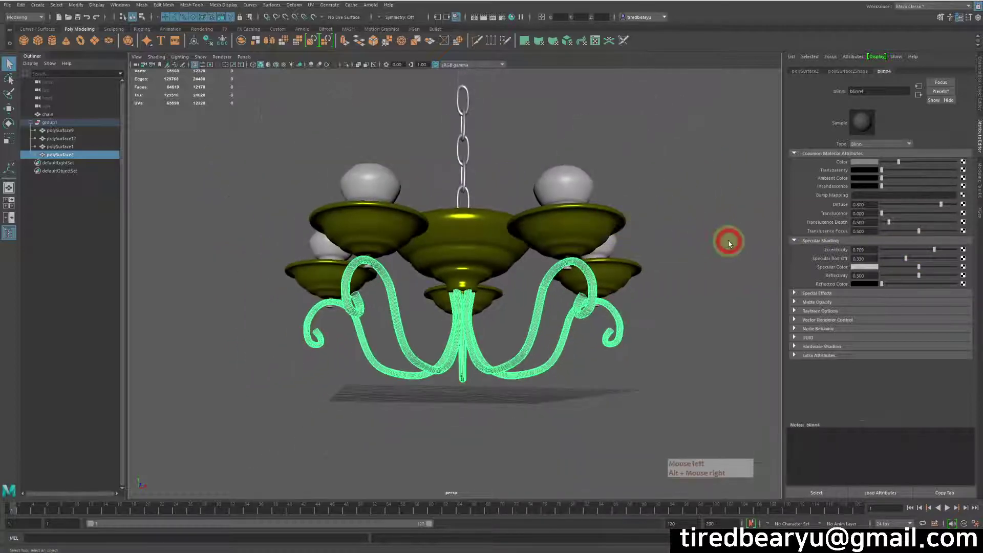
Examine the look of the arms' darker grey material from several angles around the chandelier.
left_click(702, 333)
left_click_drag(702, 334, 691, 366, "alt")
left_click(636, 330)
left_click(705, 349)
left_click_drag(589, 309, 640, 333, "alt")
left_click(637, 332)
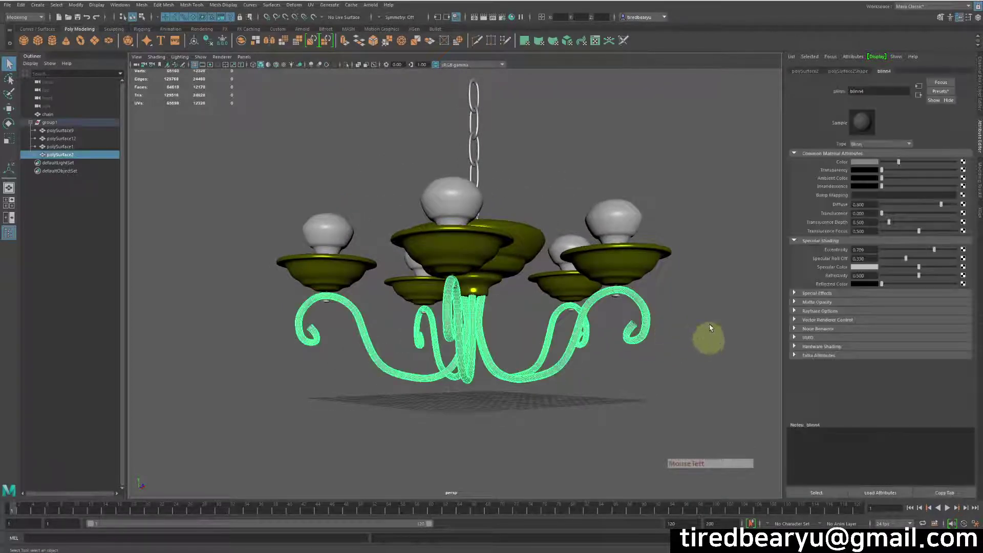
right_click_drag(675, 298, 738, 290, "alt")
Assign the chain's existing blinn1 material to the small caps beneath the dishes and clear the selection.
left_click(697, 309)
left_click_drag(697, 309, 615, 286, "alt")
right_click_drag(616, 286, 494, 121, "alt")
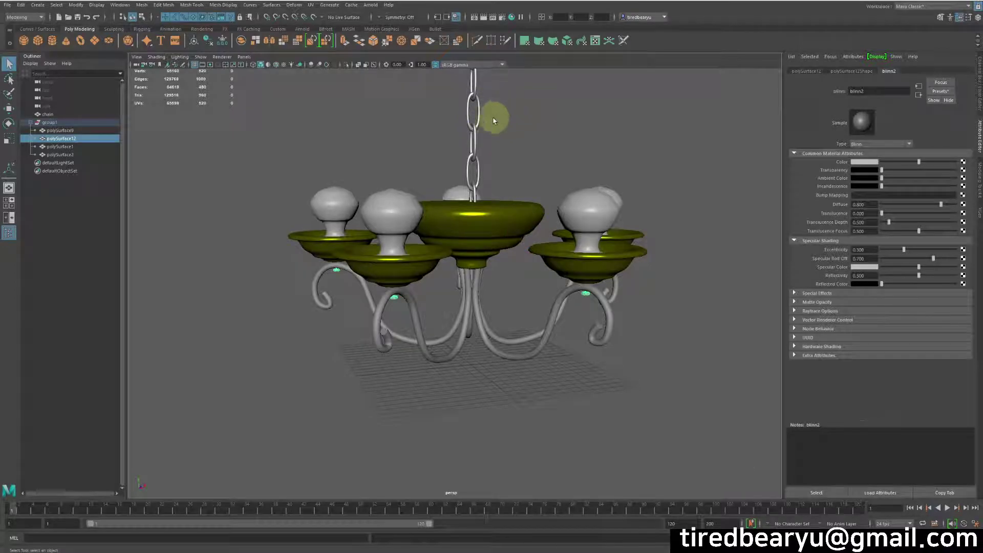
left_click_drag(457, 94, 548, 109)
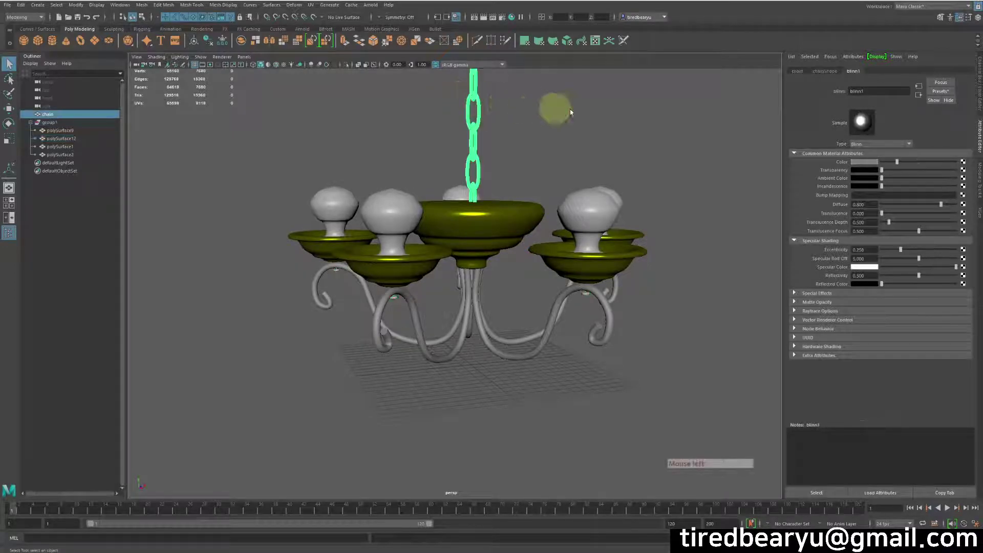
key("ctrl+z")
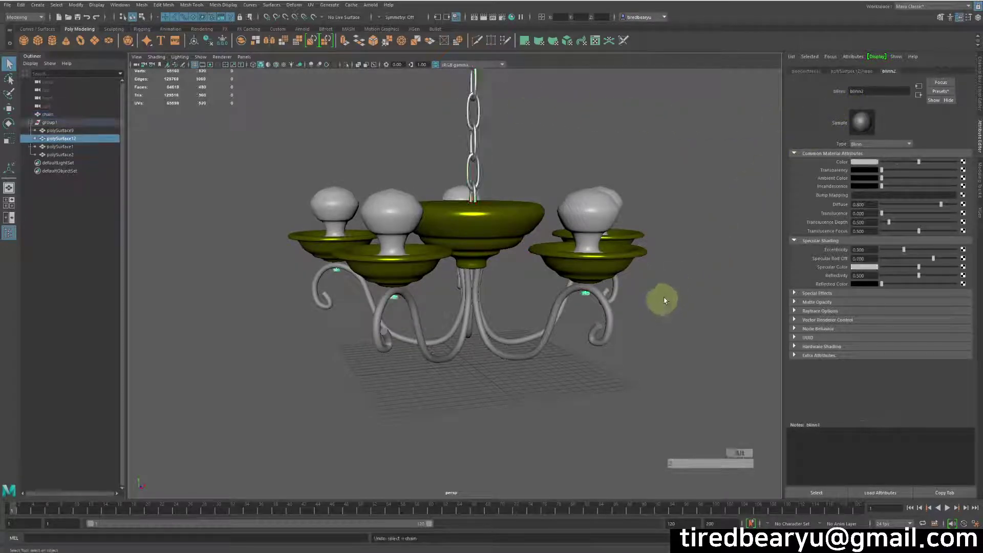
left_click_drag(661, 302, 672, 286, "alt")
left_click_drag(588, 302, 614, 267, "alt")
right_click_drag(696, 126, 703, 355)
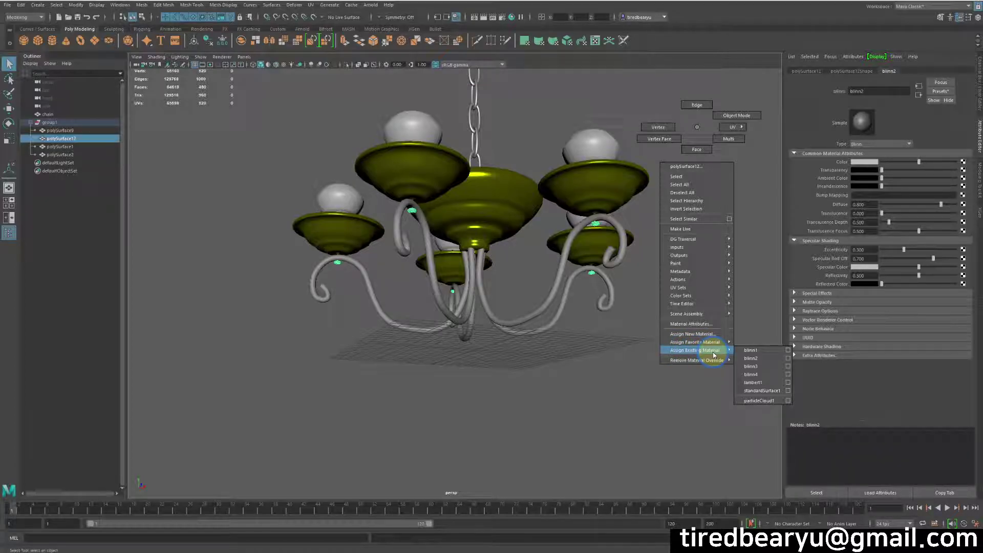
right_click_drag(714, 355, 752, 350)
left_click(633, 282)
left_click_drag(633, 281, 628, 271, "alt")
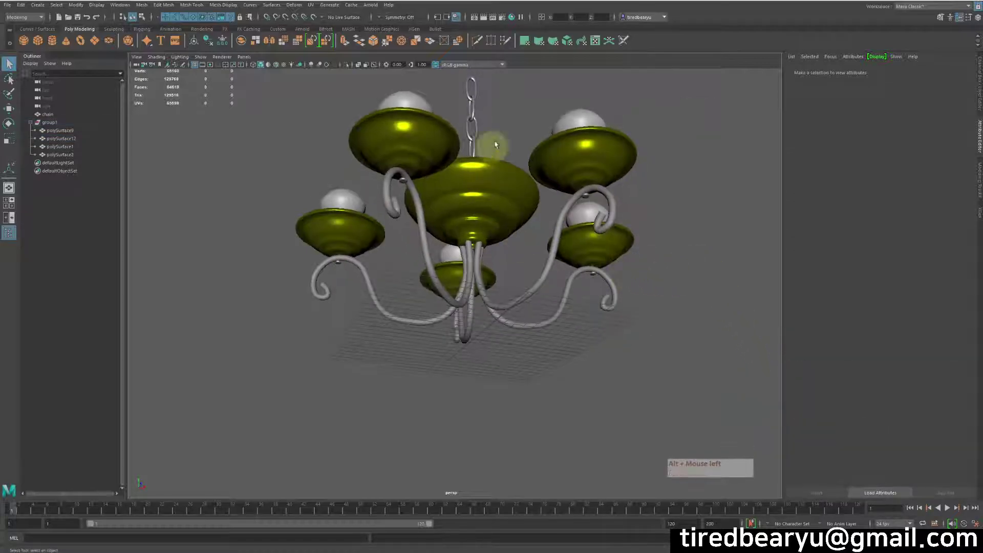
Frame the chandelier closely at bulb height, render the perspective view with Maya Software and close the render.
left_click_drag(591, 221, 608, 226, "alt")
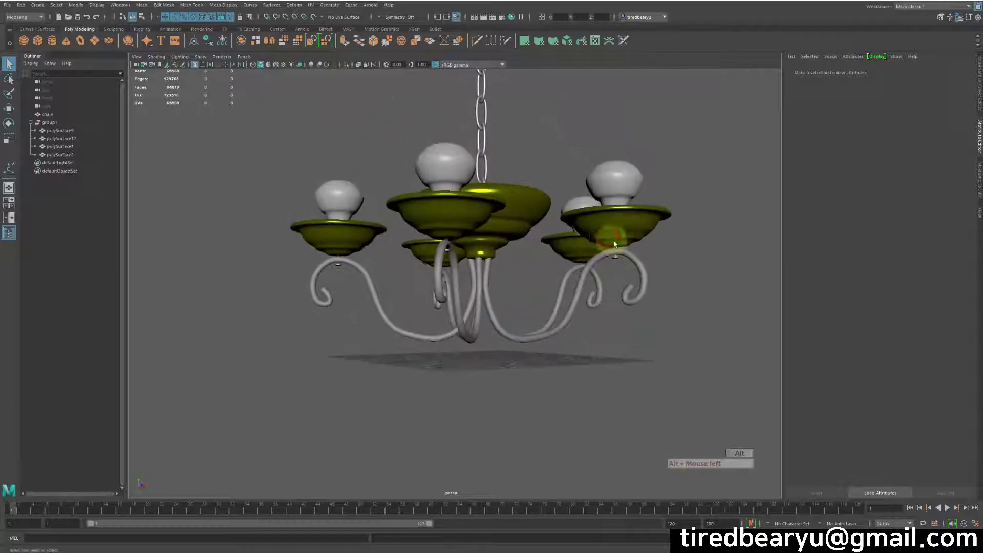
left_click_drag(698, 312, 596, 270, "alt")
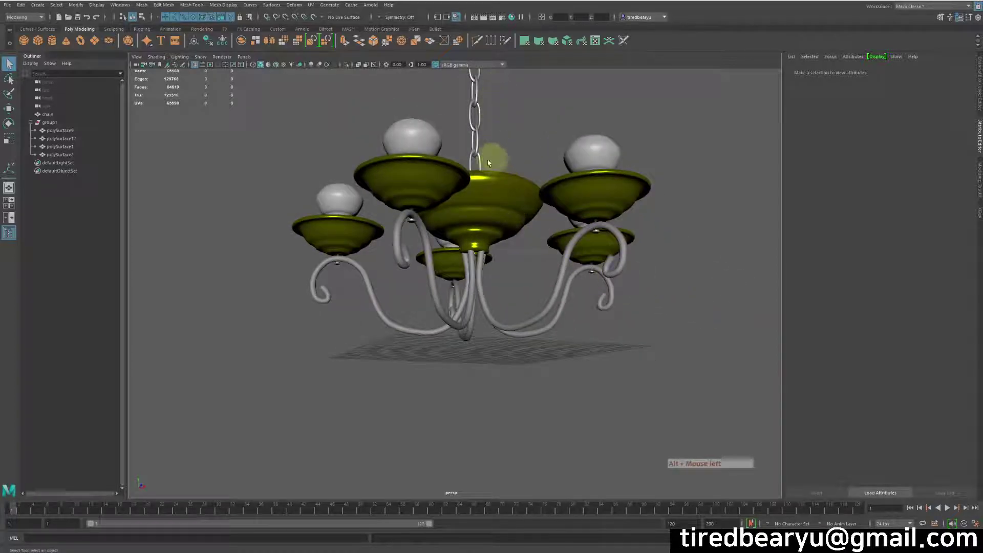
left_click_drag(678, 245, 653, 263, "alt")
right_click_drag(652, 264, 694, 249, "alt")
middle_click_drag(694, 250, 671, 269, "alt")
right_click_drag(670, 268, 633, 247, "alt")
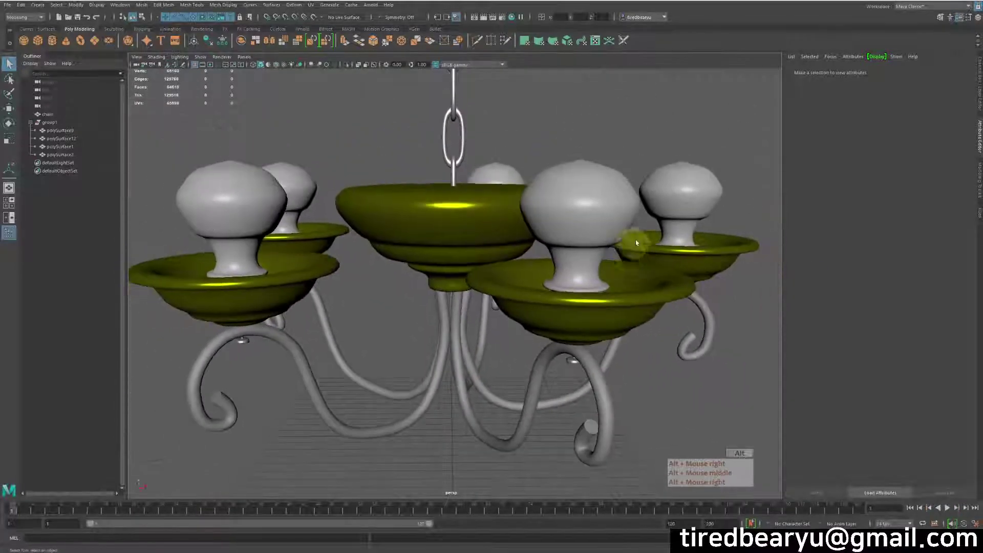
left_click_drag(634, 247, 664, 225, "alt")
right_click_drag(664, 226, 649, 221, "alt")
middle_click_drag(649, 220, 631, 242, "alt")
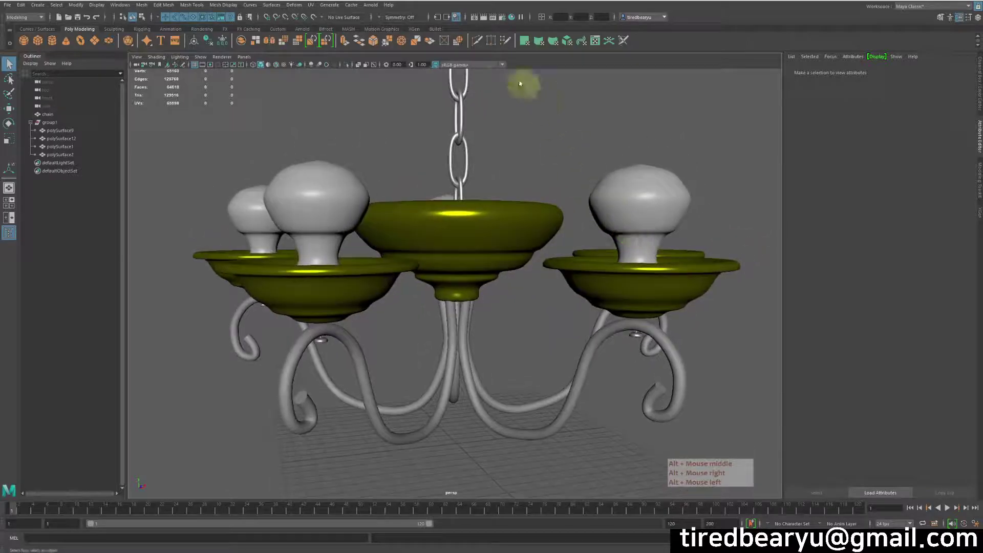
left_click(484, 18)
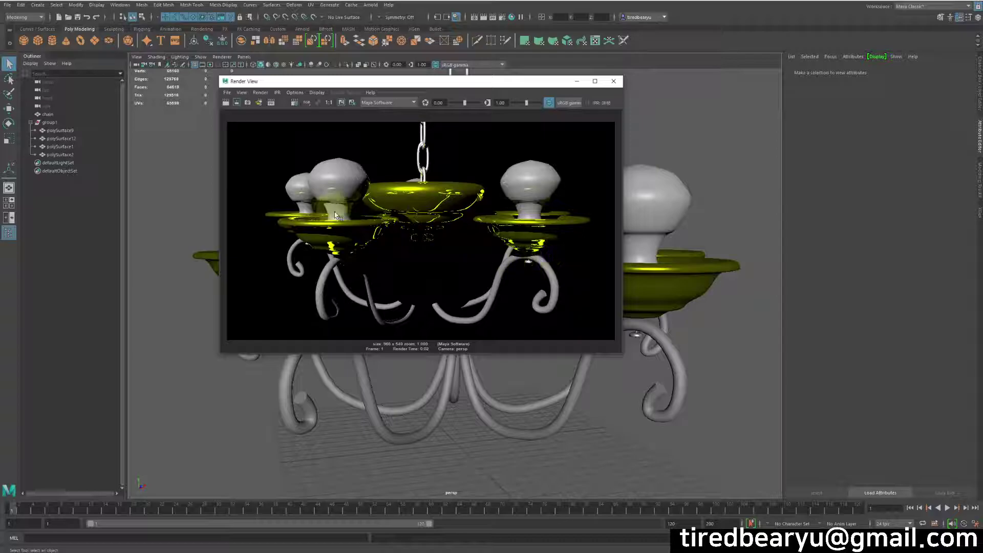
left_click(614, 83)
Inspect the body and dishes mesh's UV layout in the UV Editor and close the UV windows.
left_click_drag(707, 213, 638, 237, "alt")
left_click(592, 285)
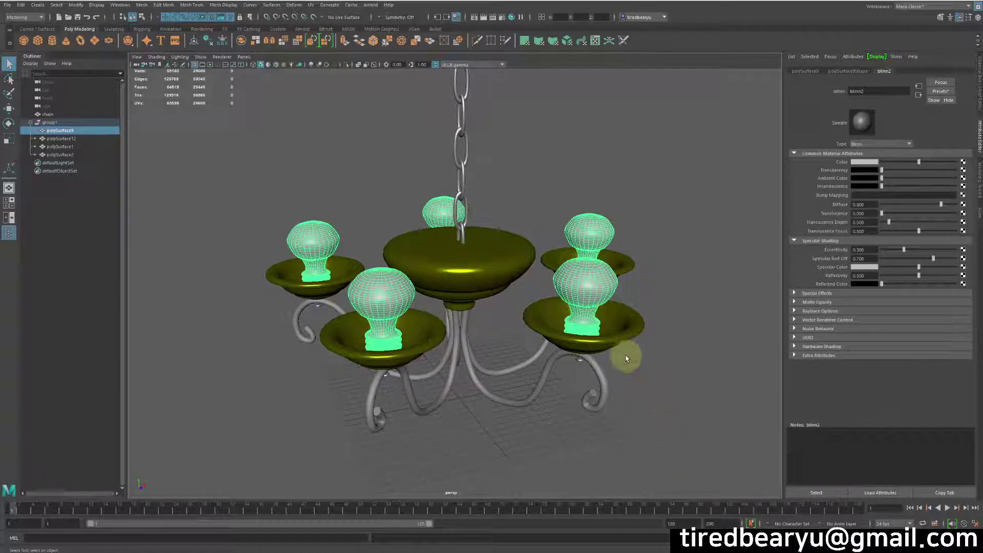
left_click_drag(650, 365, 665, 362, "alt")
left_click(647, 282)
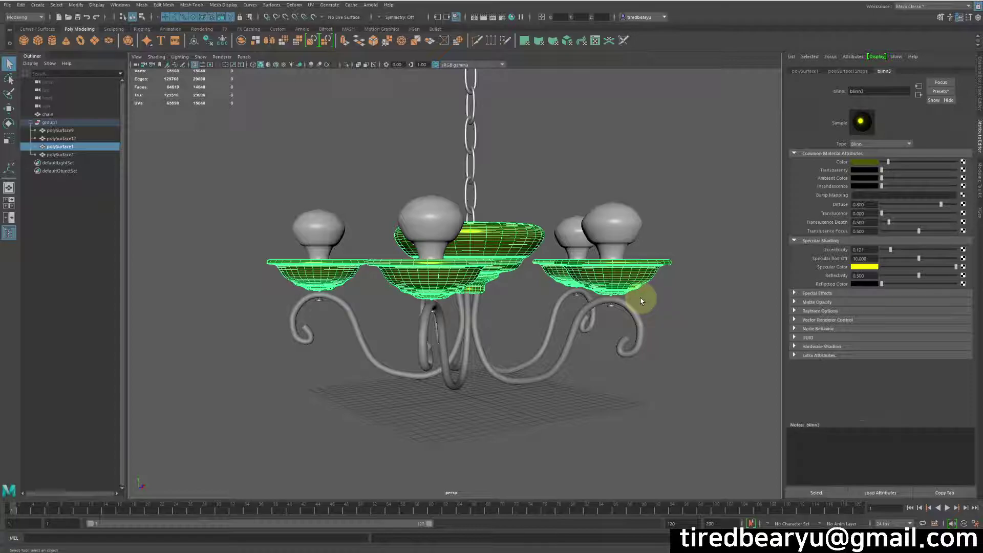
left_click(310, 6)
left_click(332, 19)
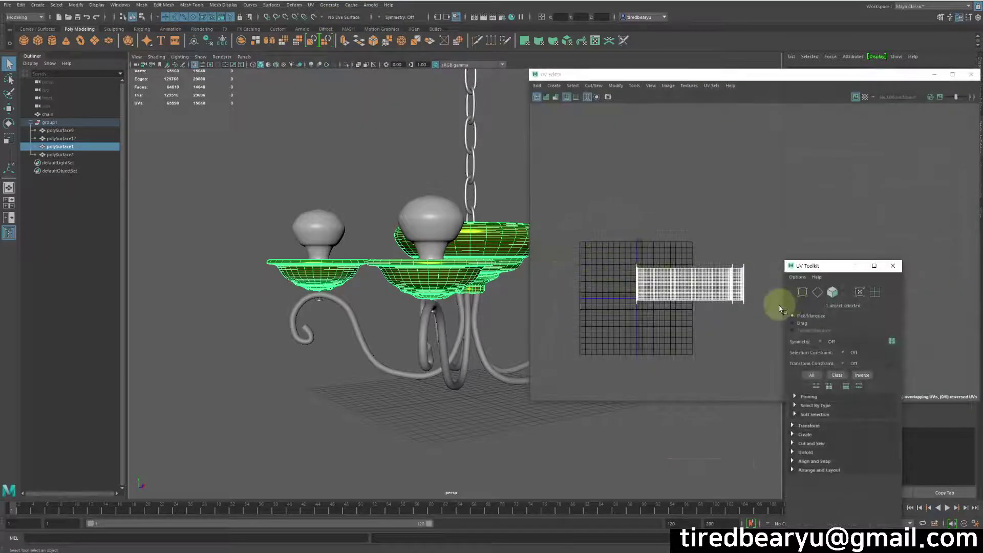
left_click(972, 77)
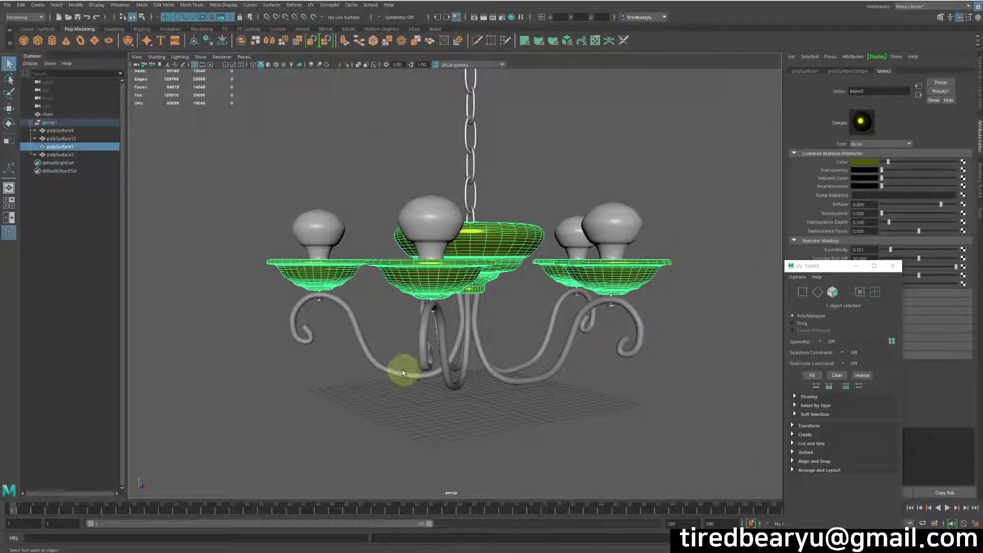
left_click(893, 266)
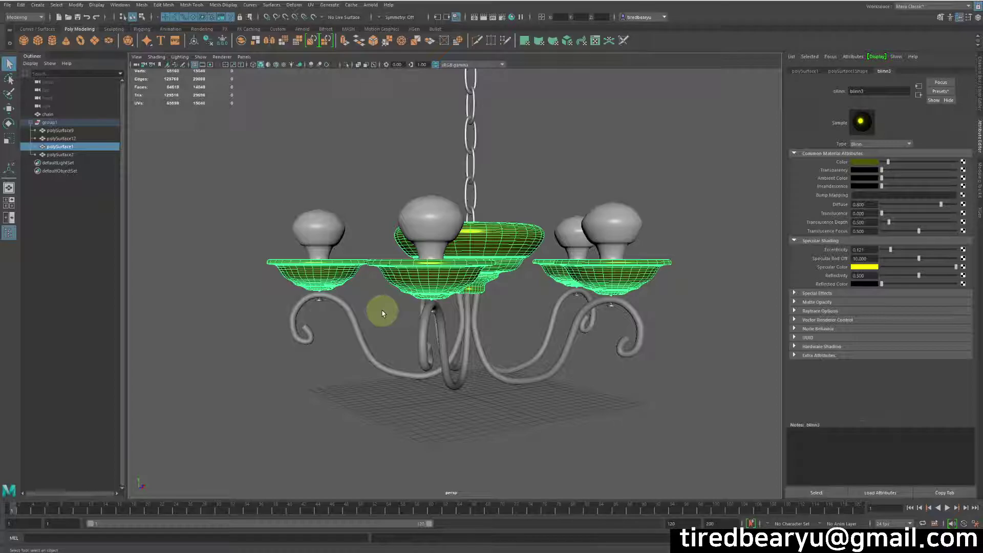
Lift the light bulbs mesh straight up out of the dishes to inspect its threaded bases, and undo the move.
left_click(588, 214)
left_click_drag(670, 225, 717, 243, "alt")
key("w")
left_click_drag(492, 180, 547, 145)
left_click(740, 185)
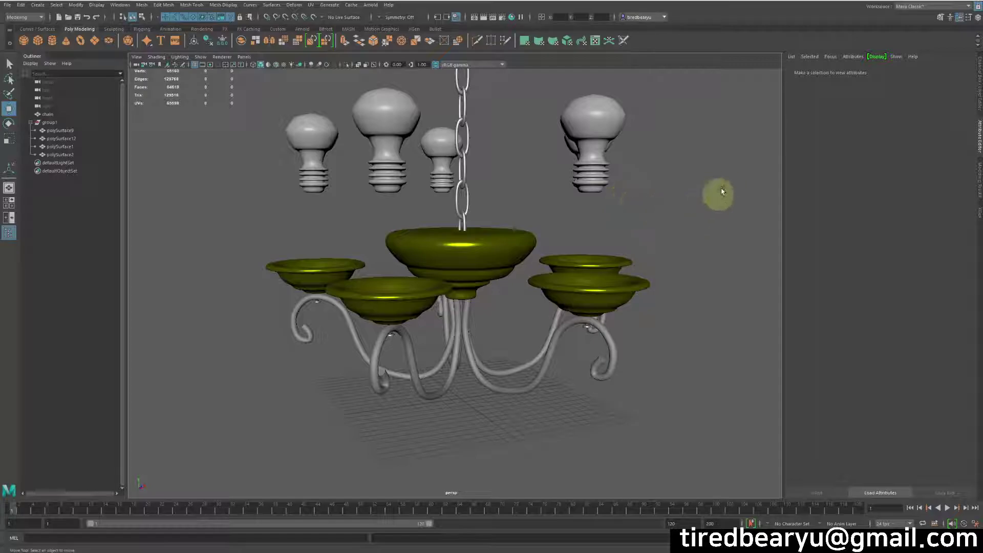
key("ctrl+z")
key("ctrl+z")
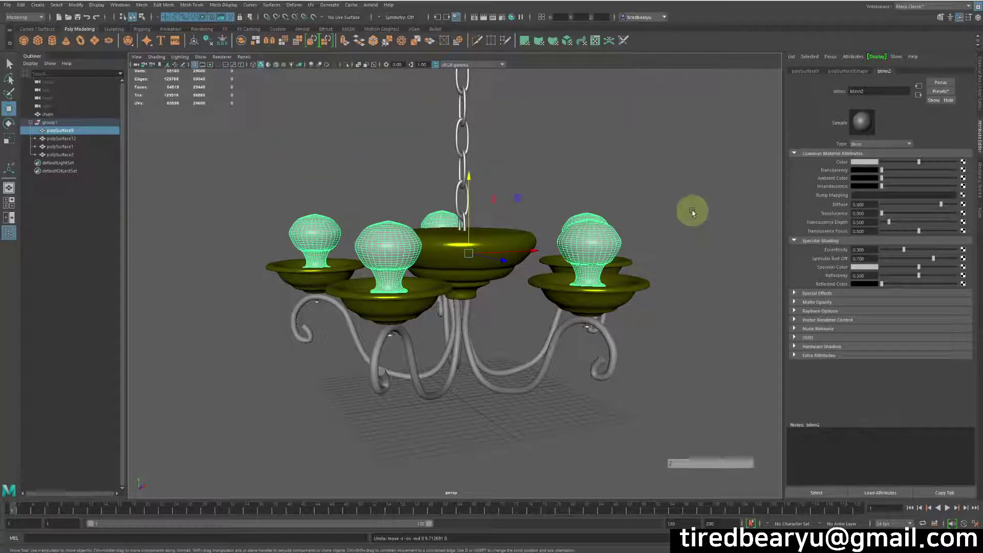
Reselect the light bulbs mesh and examine its UV layout in the UV Editor.
left_click(693, 211)
left_click(600, 233)
left_click_drag(630, 234, 658, 217, "alt")
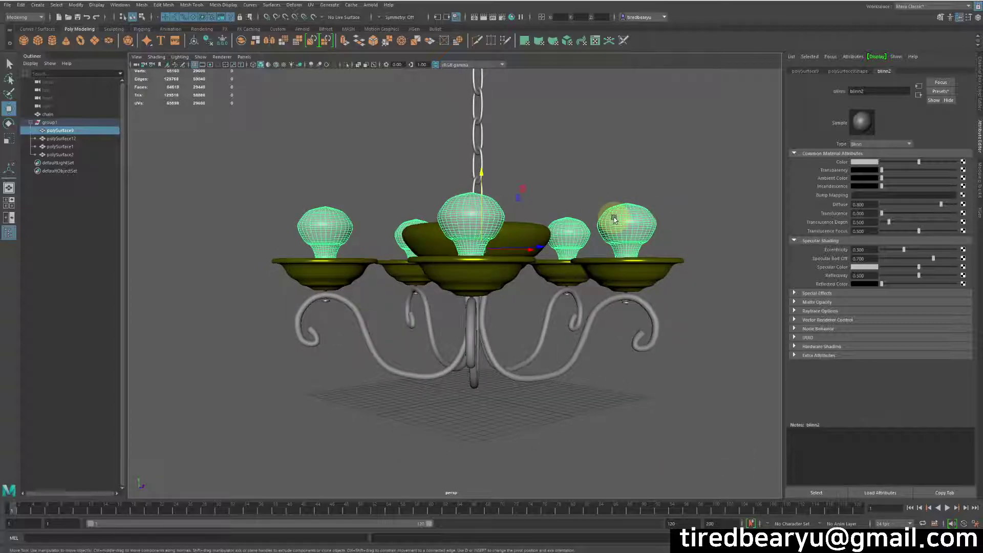
left_click(314, 7)
left_click(324, 21)
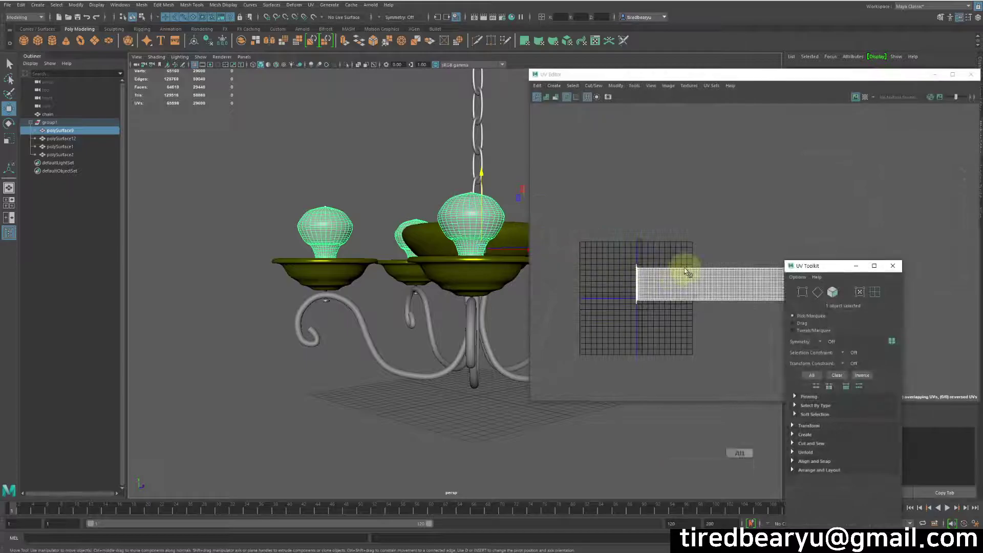
middle_click_drag(686, 273, 617, 215, "alt")
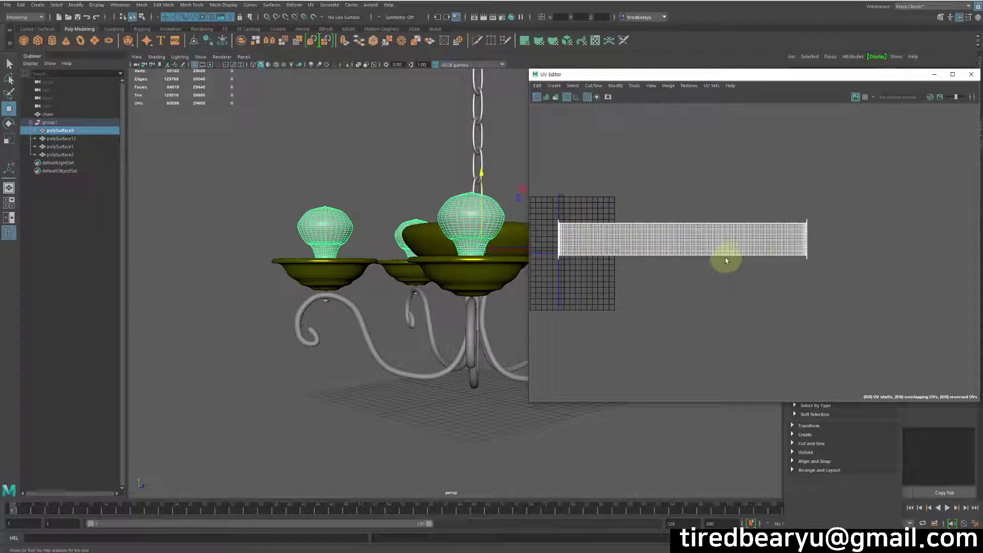
Apply automatic UV mapping to the light bulbs mesh, keeping the UV commands open in a floating window.
left_click_drag(302, 318, 345, 335, "alt")
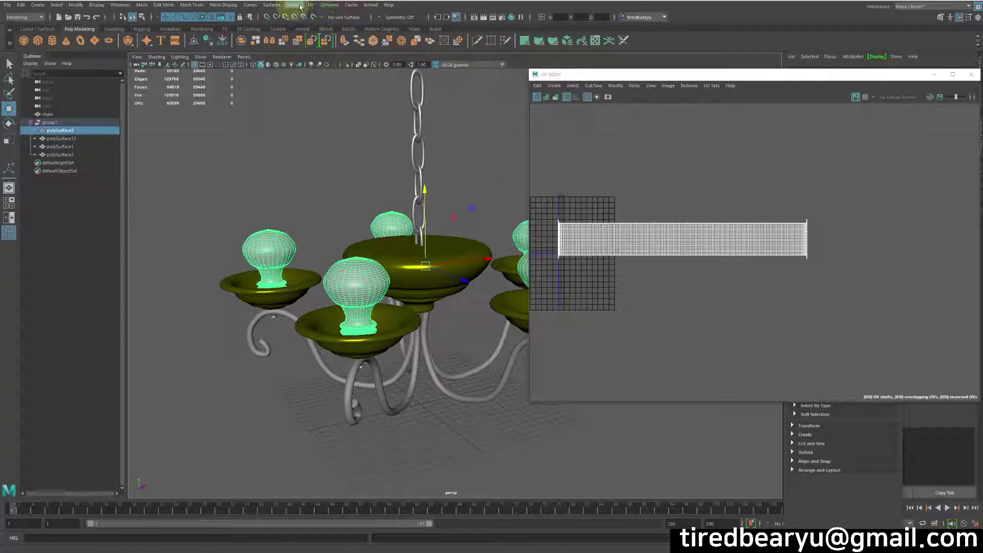
left_click(337, 6)
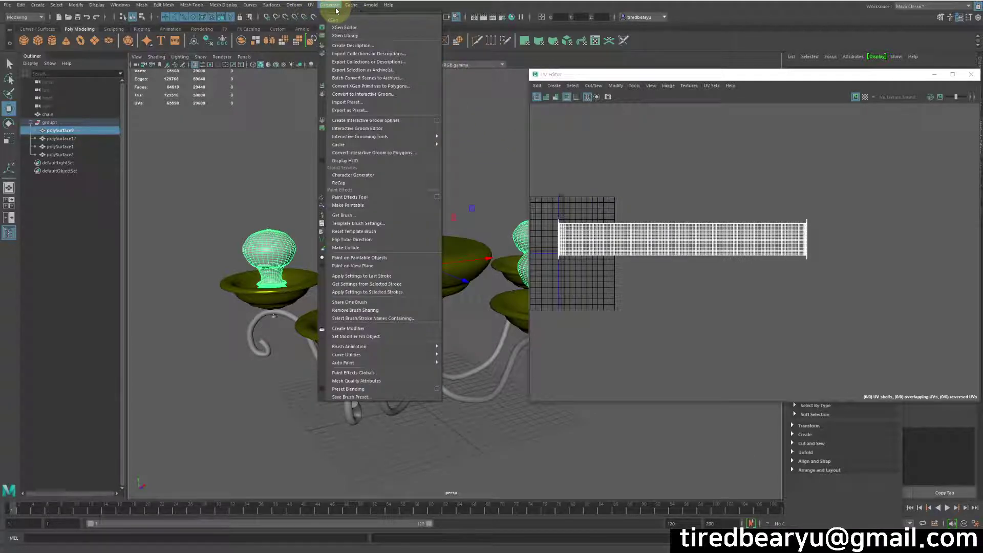
mouse_move(315, 6)
left_click(353, 15)
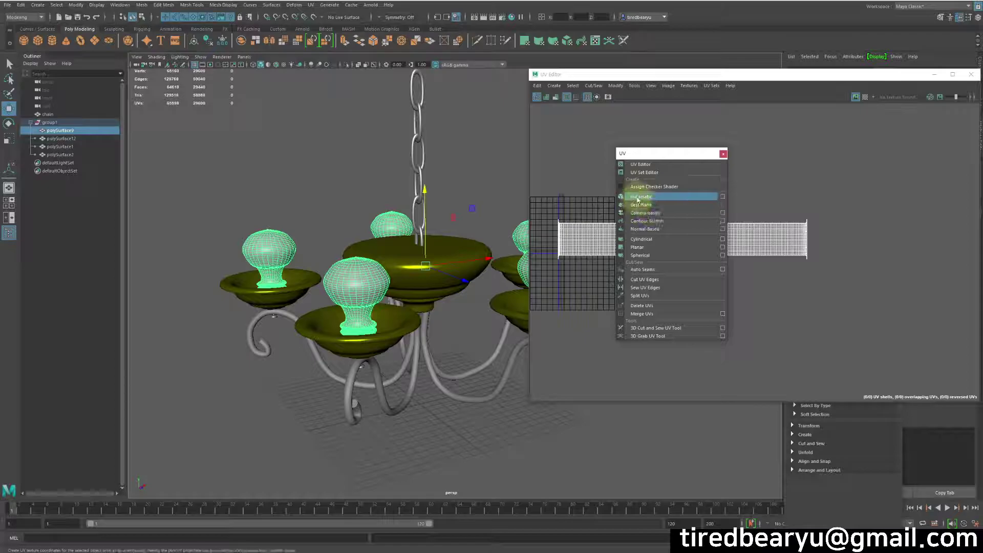
left_click(638, 201)
left_click_drag(681, 160, 920, 221)
middle_click_drag(594, 215, 688, 209, "alt")
scroll(711, 284, "up", 5)
key("f")
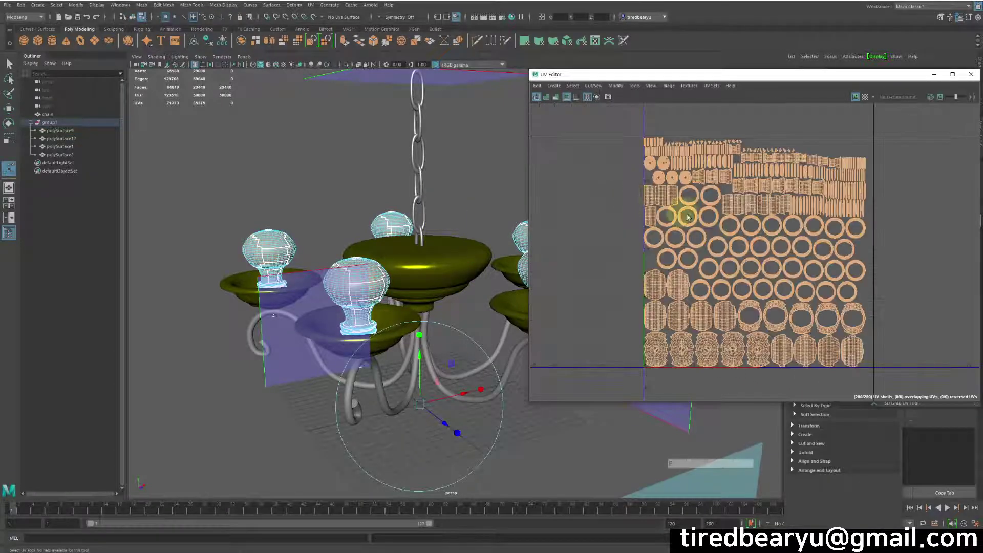
Apply planar UV mapping to the light bulbs mesh, projected from the X axis.
middle_click_drag(749, 233, 680, 213, "alt")
left_click_drag(781, 76, 679, 36)
left_click_drag(909, 221, 799, 149)
left_click_drag(308, 228, 241, 228, "alt")
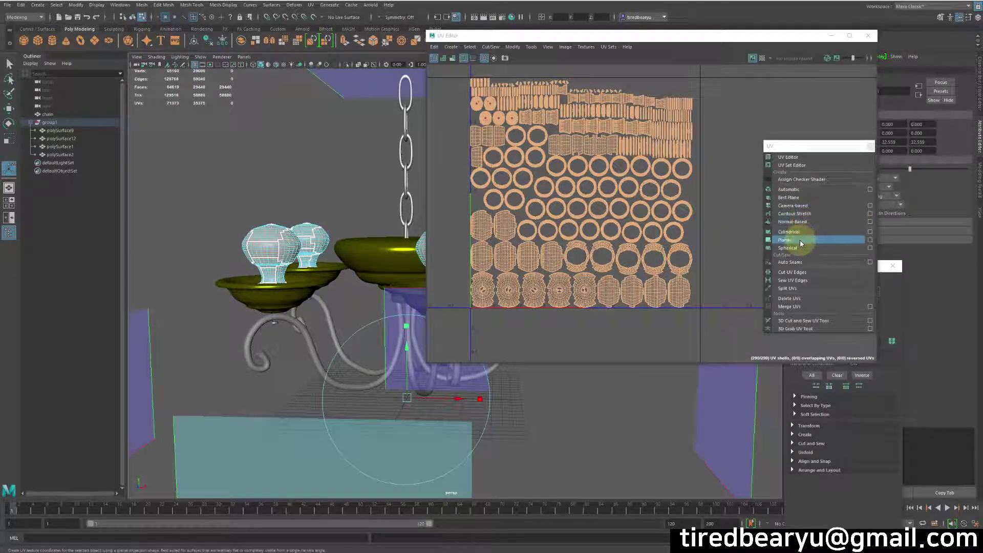
left_click(869, 245)
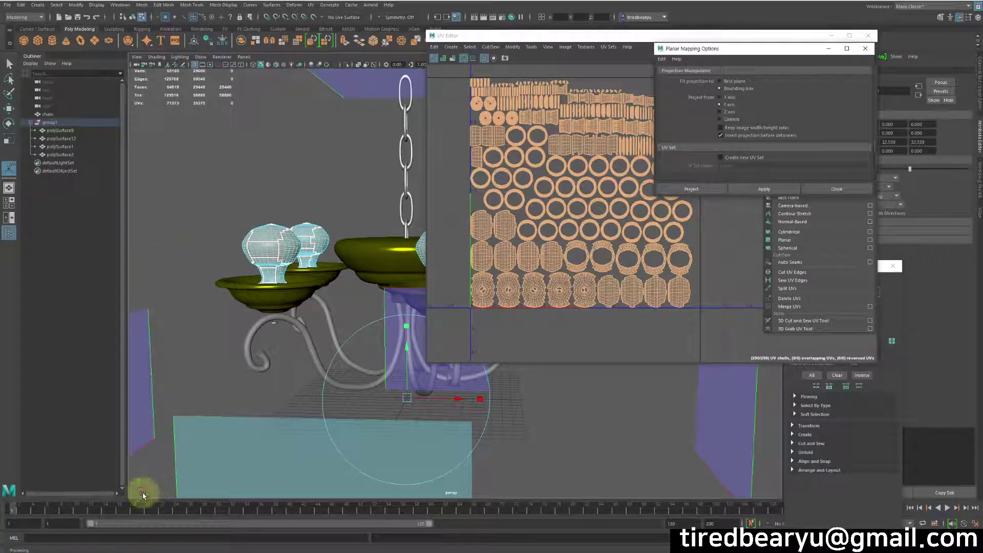
left_click(730, 97)
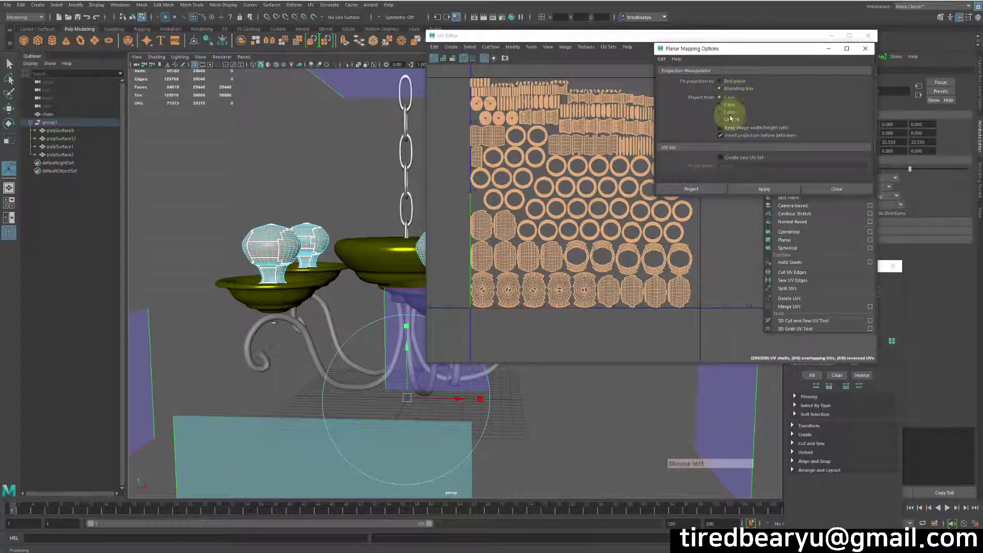
left_click(693, 188)
right_click_drag(739, 204, 427, 238, "alt")
middle_click_drag(446, 237, 498, 242, "alt")
left_click(549, 307)
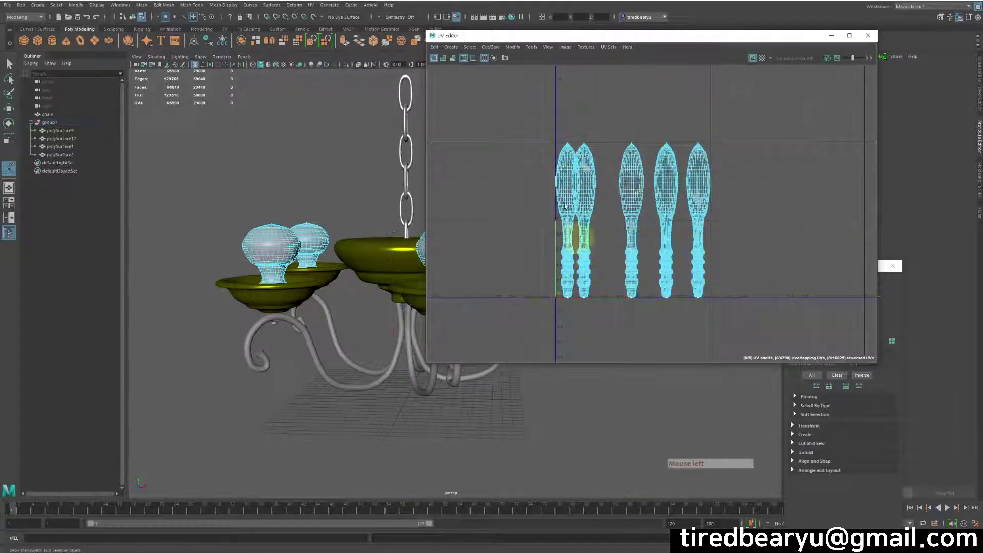
Return the light bulbs mesh to object mode, reselect it and close the UV Editor.
right_click_drag(570, 194, 606, 194)
middle_click_drag(678, 190, 679, 178, "alt")
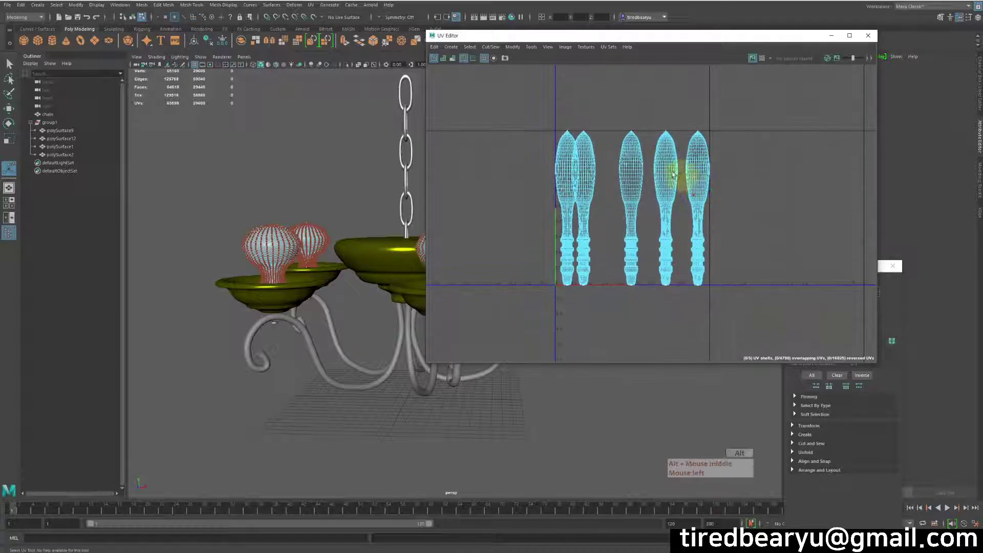
left_click(266, 159)
right_click_drag(241, 237, 340, 164)
left_click(310, 253)
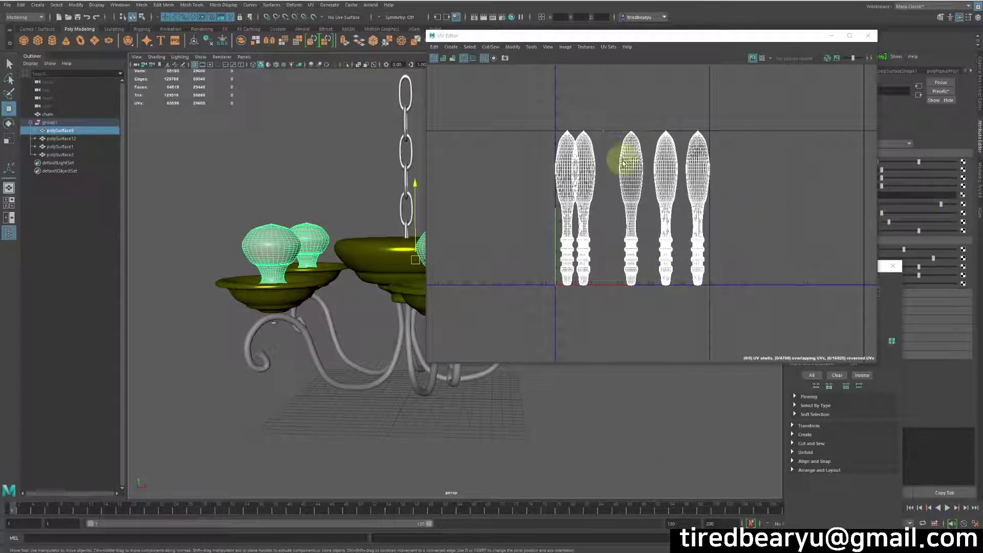
left_click(868, 35)
Reselect the light bulbs mesh and move the floating UV commands window clear of the material attributes.
left_click_drag(709, 117, 596, 229, "alt")
left_click(626, 206)
left_click(527, 226)
left_click_drag(826, 147, 724, 71)
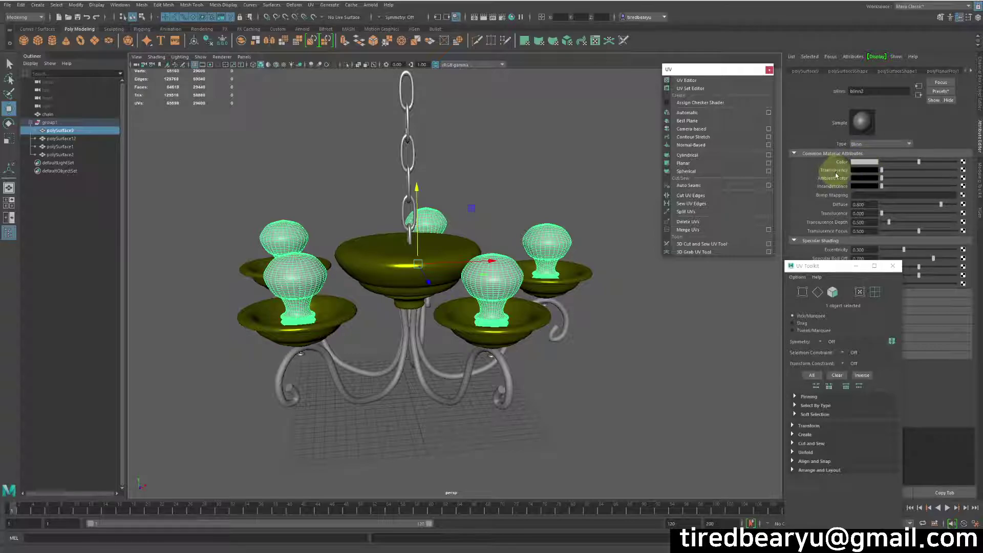
Map a 2D Ramp texture to the transparency of the light bulbs' Blinn material.
left_click(963, 171)
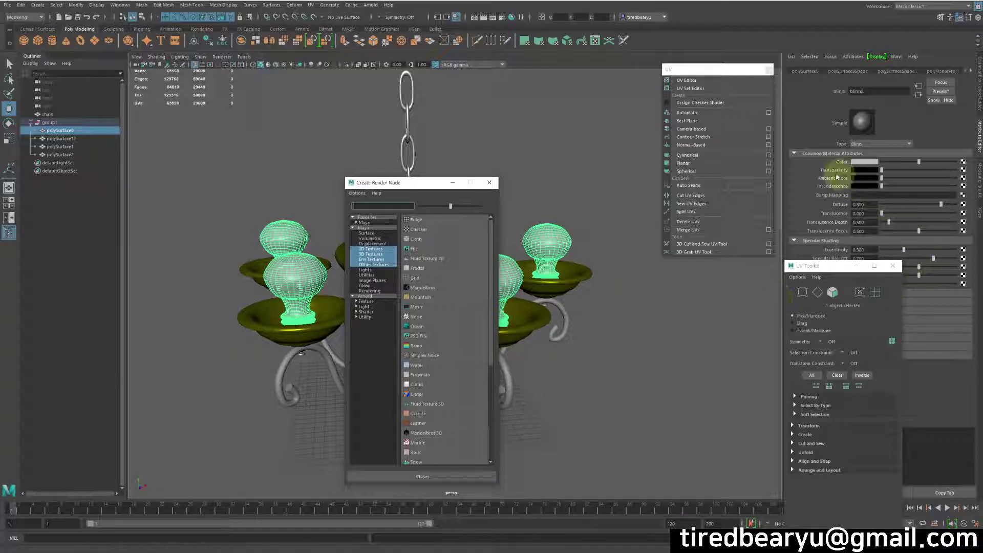
left_click(489, 183)
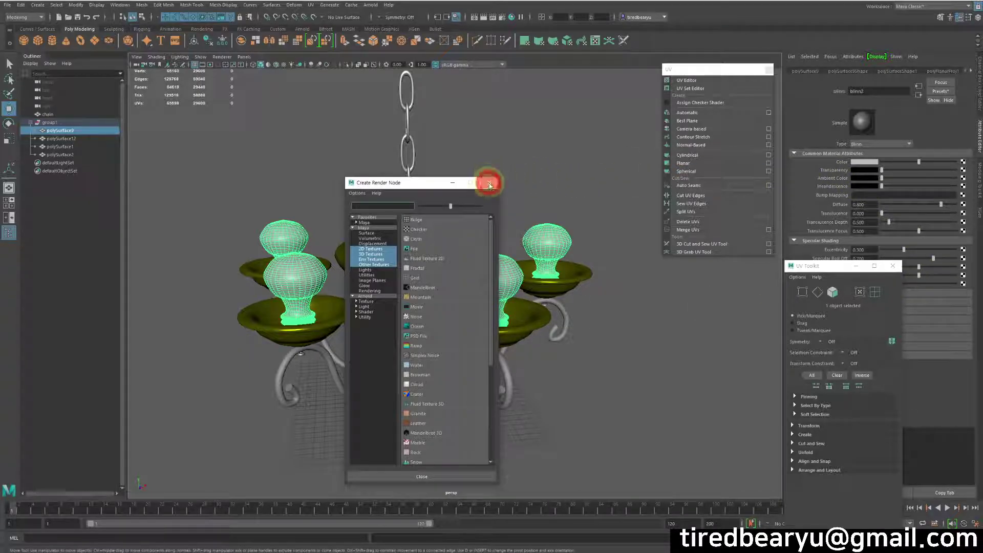
left_click(963, 171)
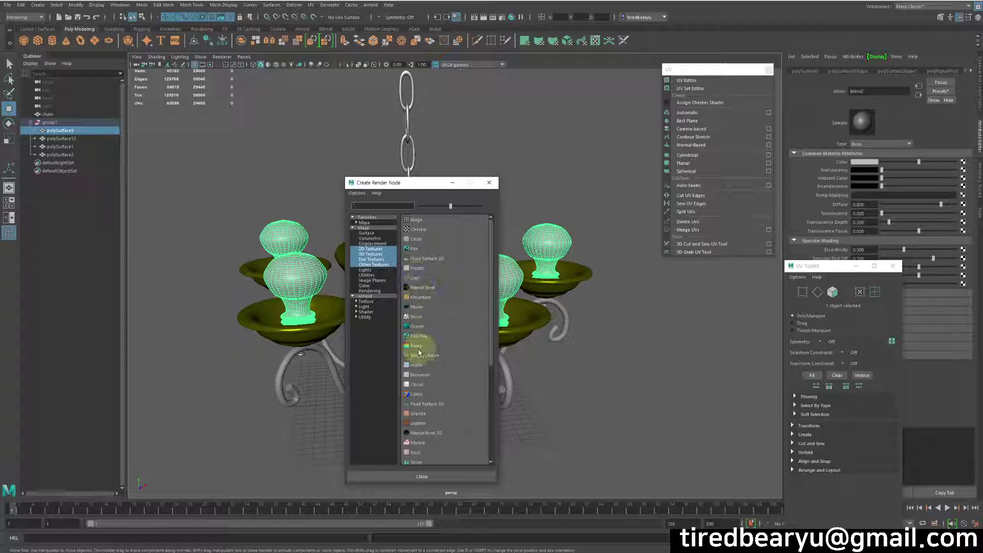
left_click(371, 249)
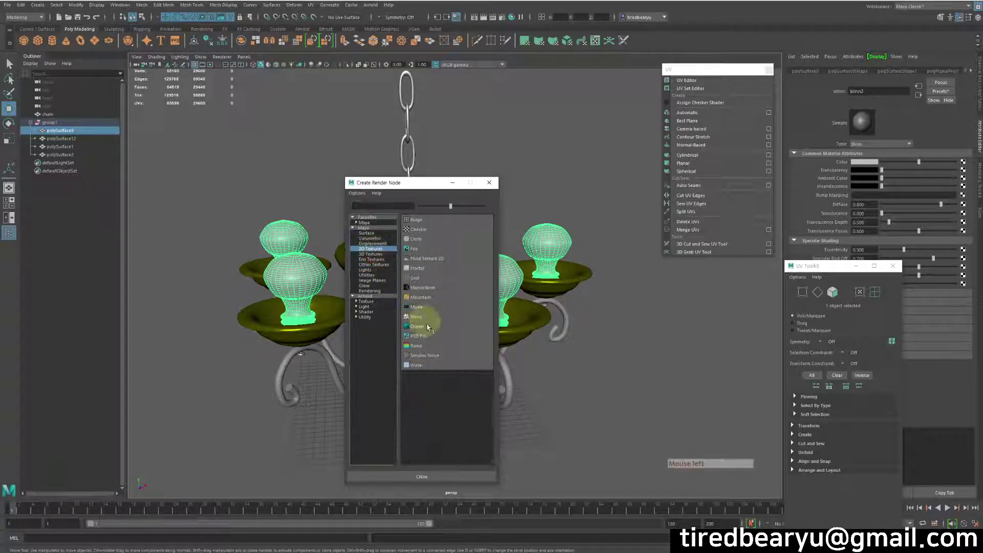
left_click(427, 341)
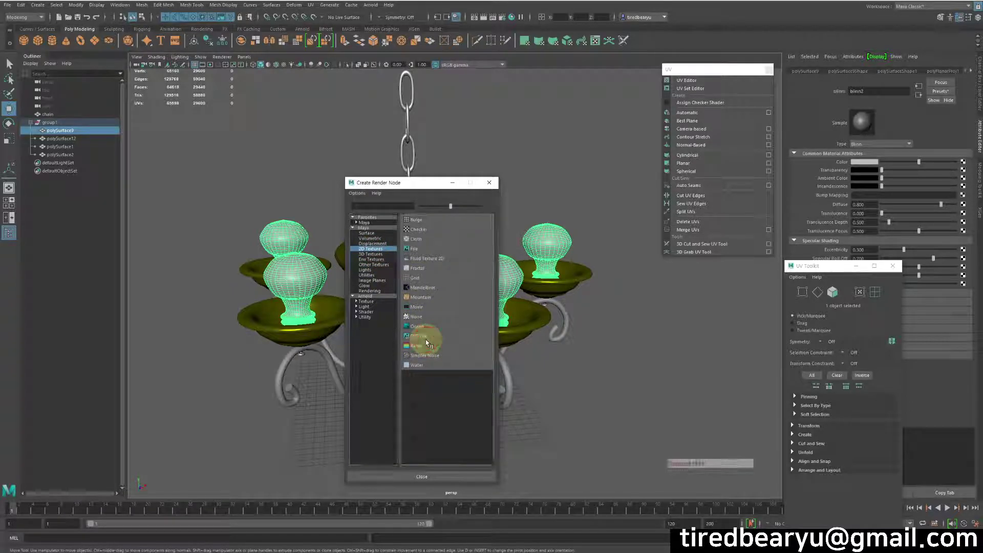
Switch the viewport to textured shading and inspect the ramp transparency on the light bulbs.
left_click_drag(500, 340, 606, 335, "alt")
key("5")
mouse_move(669, 340)
left_mouse_down("alt")
mouse_move(687, 325)
mouse_move(659, 340)
mouse_move(723, 336)
mouse_move(729, 362)
mouse_move(659, 318)
mouse_move(676, 333)
mouse_move(641, 336)
mouse_move(656, 341)
left_mouse_up("alt")
key("6")
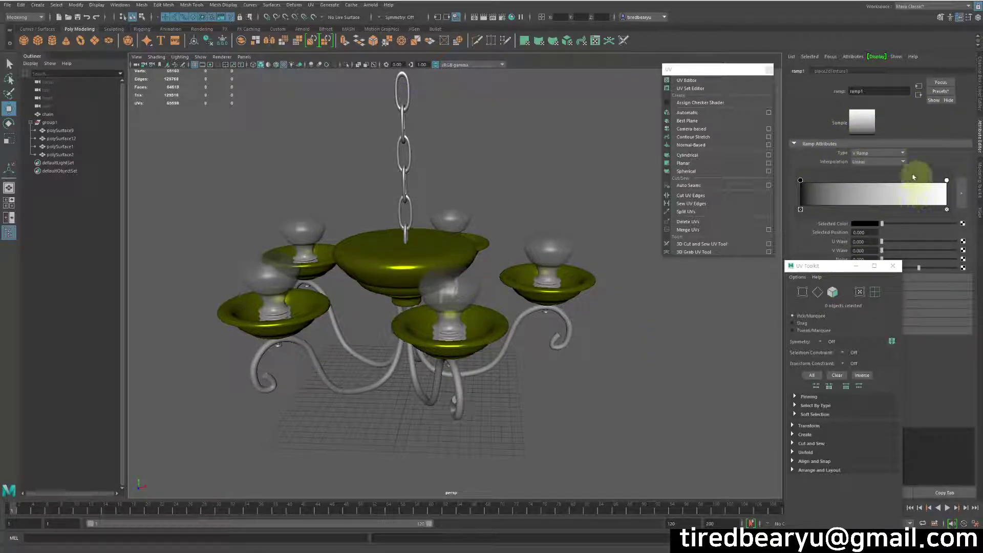
left_click_drag(629, 334, 560, 328, "alt")
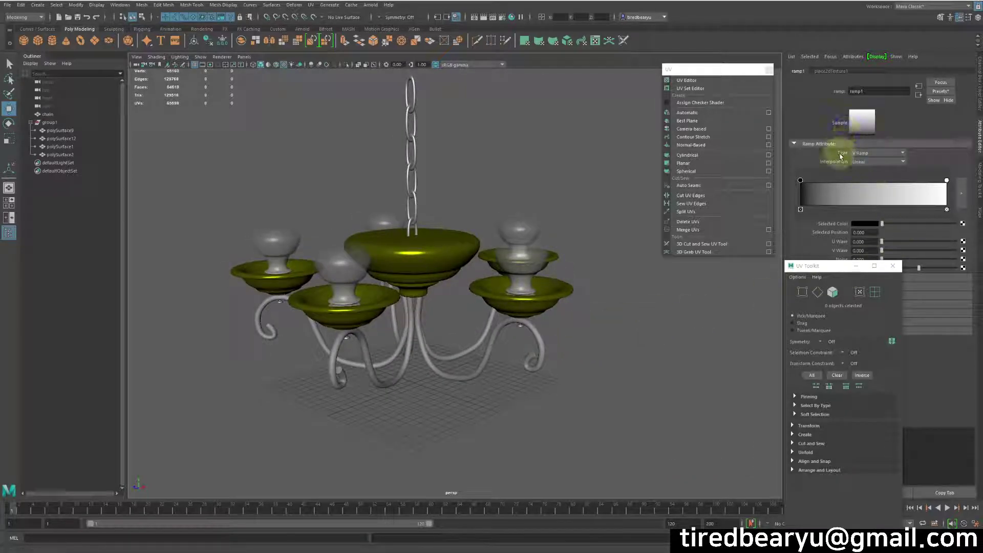
Try the U Ramp type on the bulbs' transparency ramp and restore the V Ramp type.
left_click(874, 153)
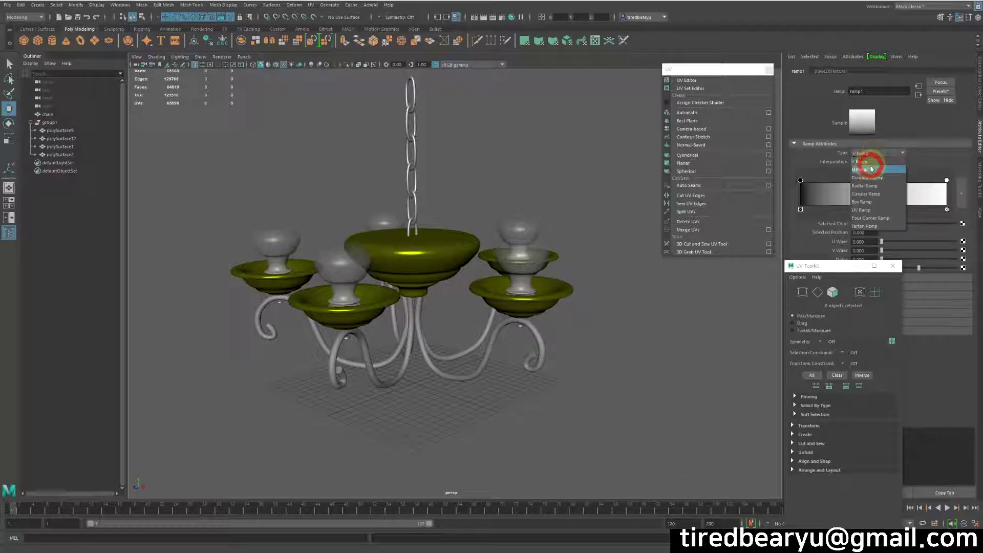
left_click(871, 162)
mouse_move(568, 302)
left_mouse_down("alt")
mouse_move(580, 312)
mouse_move(543, 328)
left_mouse_up("alt")
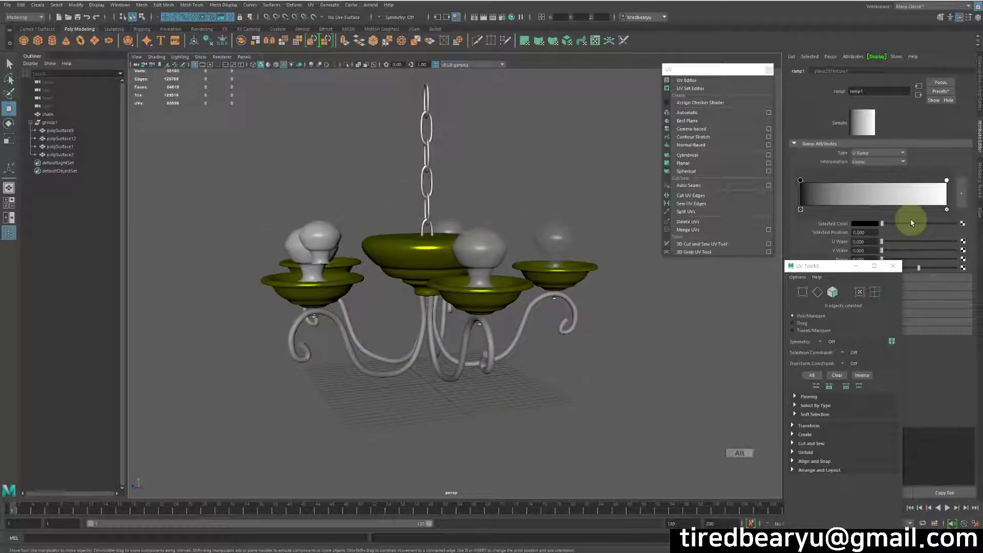
left_click(874, 154)
left_click(875, 161)
Compare the light bulbs in wireframe, shaded, lit and textured display modes.
mouse_move(626, 268)
left_mouse_down("alt")
mouse_move(484, 302)
mouse_move(461, 293)
left_mouse_up("alt")
key("4")
key("5")
left_click_drag(580, 291, 582, 264, "alt")
key("7")
key("6")
Move the transparency ramp's black marker to about 0.279 and set the ramp interpolation to None.
left_click_drag(947, 181, 947, 205)
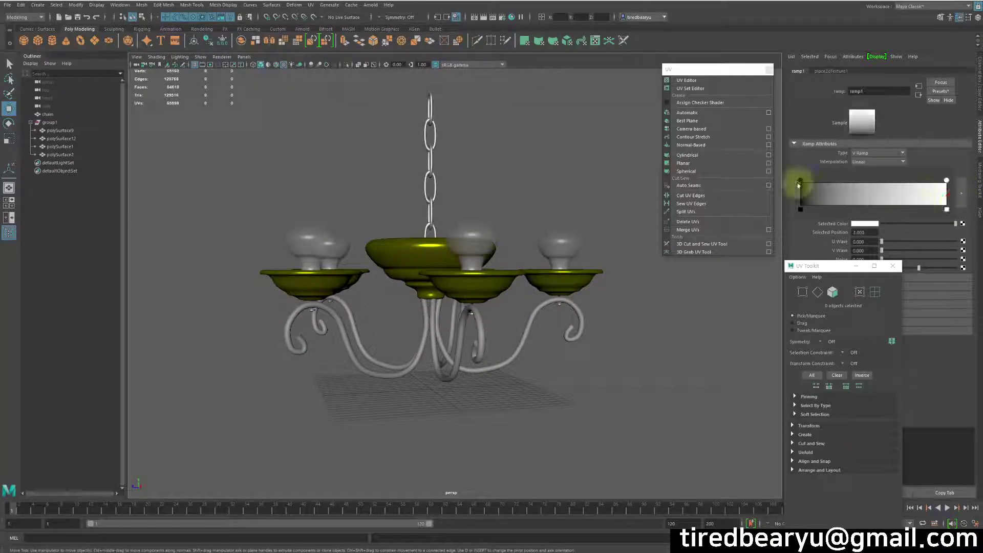
left_click_drag(799, 181, 841, 205)
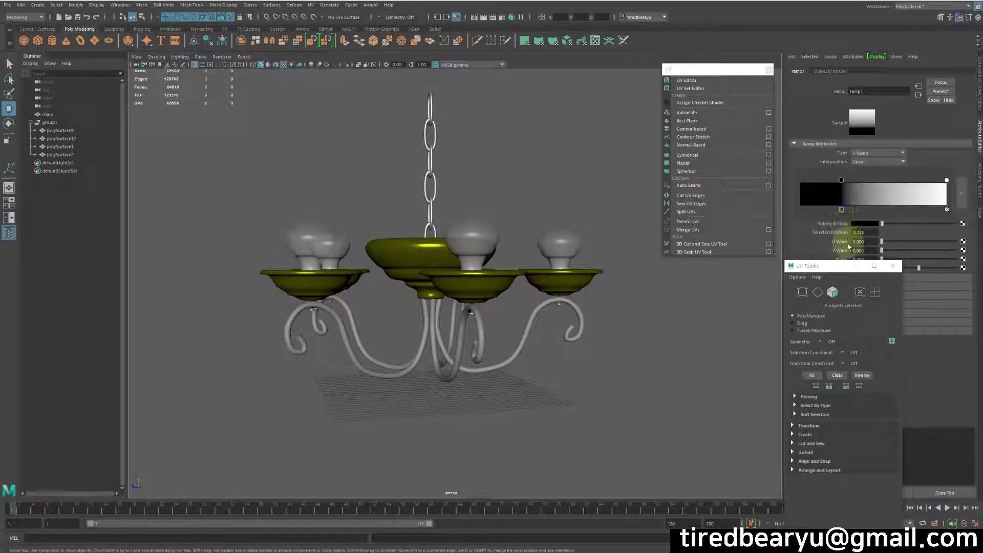
left_click_drag(722, 260, 711, 299, "alt")
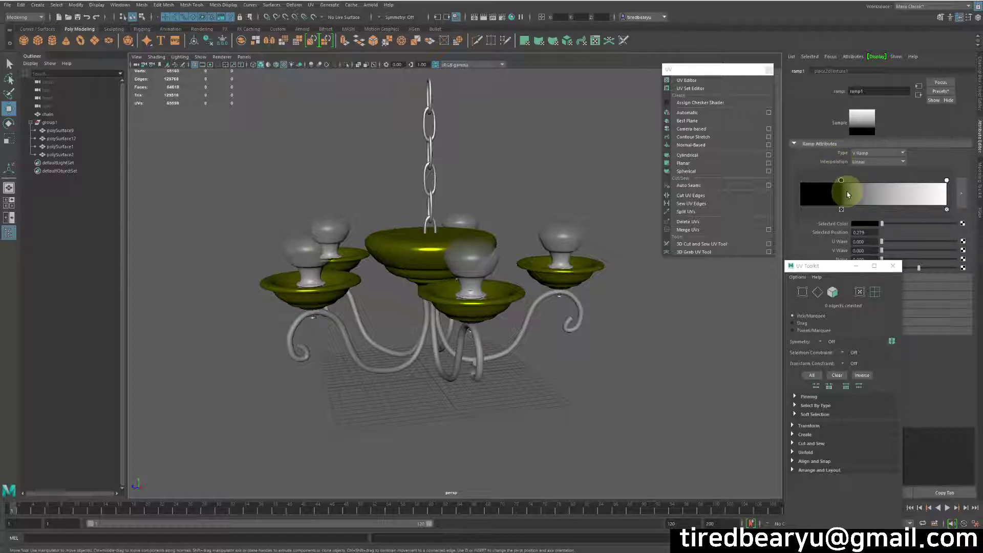
left_click(866, 162)
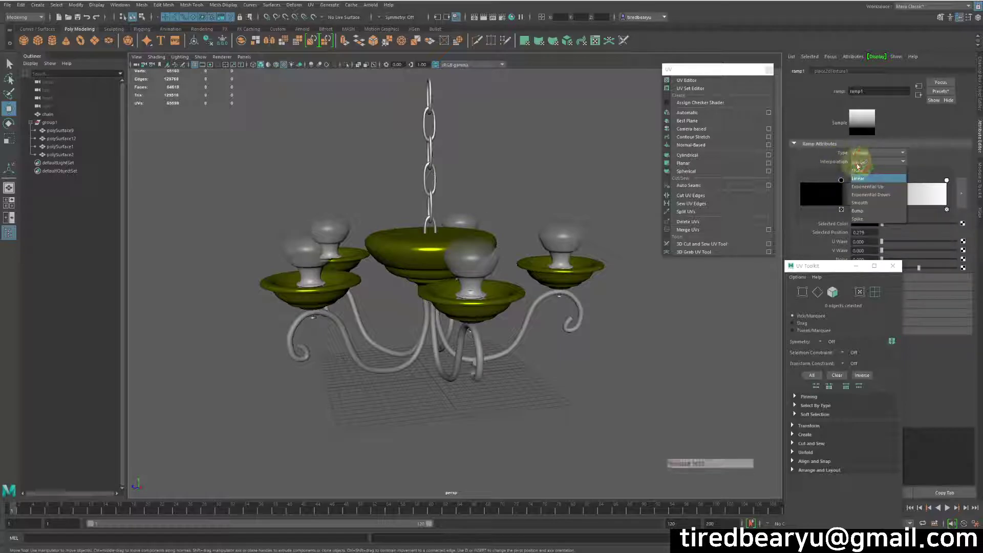
left_click(859, 170)
left_click_drag(589, 330, 451, 338, "alt")
Move the transparency ramp's white marker to about 0.34, slightly above the black marker.
mouse_move(947, 182)
left_mouse_down()
mouse_move(878, 182)
mouse_move(906, 193)
mouse_move(830, 181)
left_mouse_up()
left_click_drag(535, 331, 563, 312, "alt")
right_click_drag(564, 311, 675, 326, "alt")
left_click_drag(675, 325, 640, 330, "alt")
left_click_drag(828, 183, 850, 183)
left_click_drag(542, 368, 604, 354, "alt")
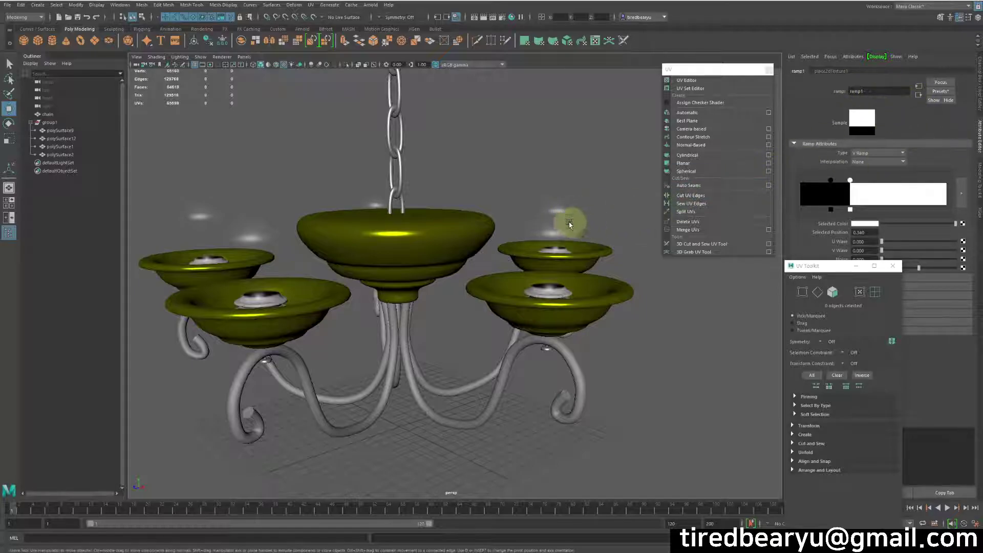
Reselect the light bulbs mesh, move the UV Toolkit off its material attributes and slightly brighten the Blinn colour.
left_click(569, 224)
left_click(704, 364)
left_click_drag(621, 256, 595, 258, "alt")
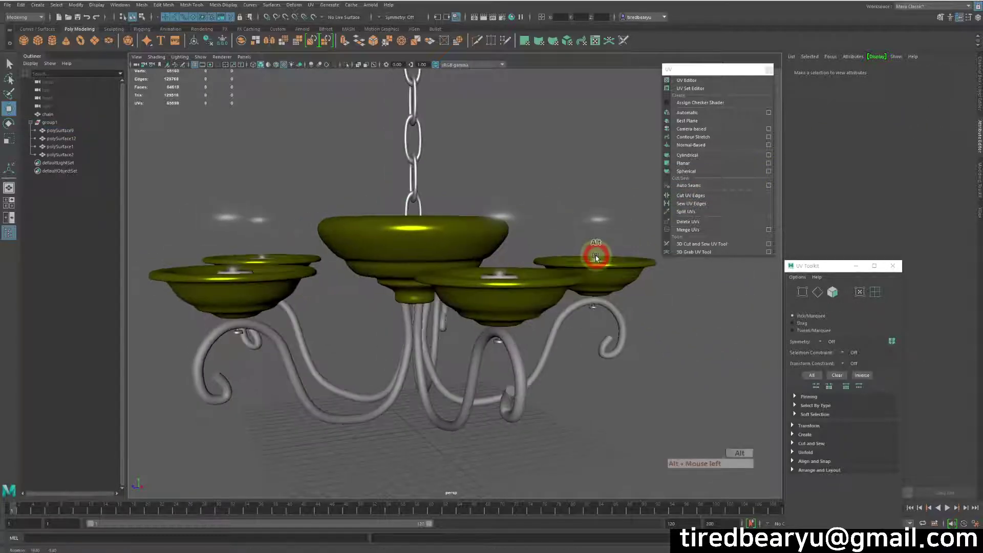
left_click(610, 222)
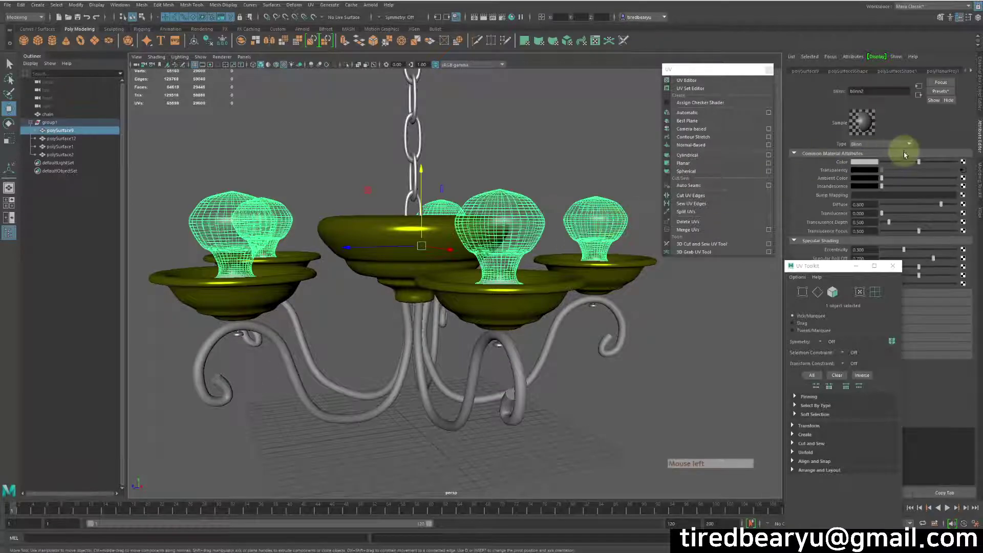
left_click_drag(809, 267, 738, 287)
left_click_drag(586, 283, 601, 283, "alt")
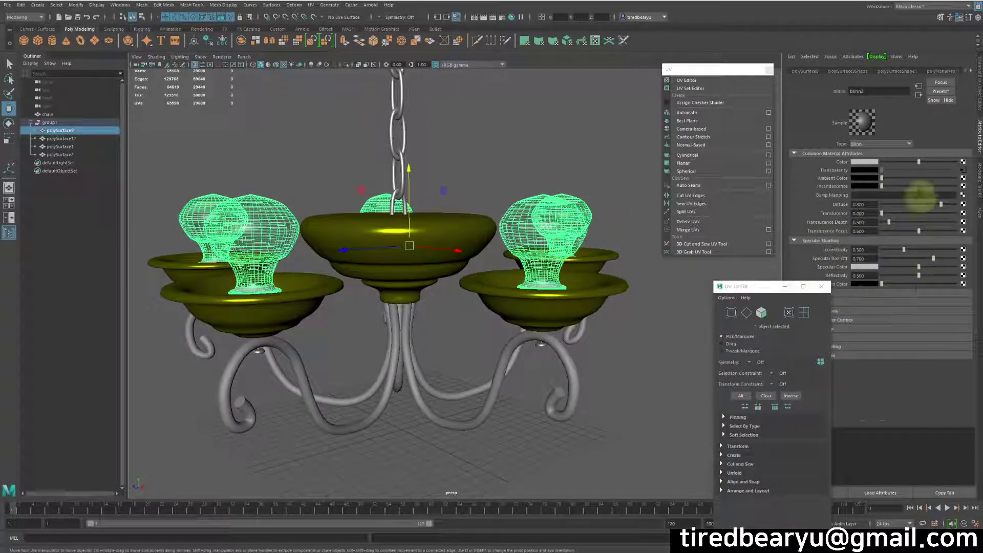
left_click(938, 163)
left_click_drag(935, 163, 928, 164)
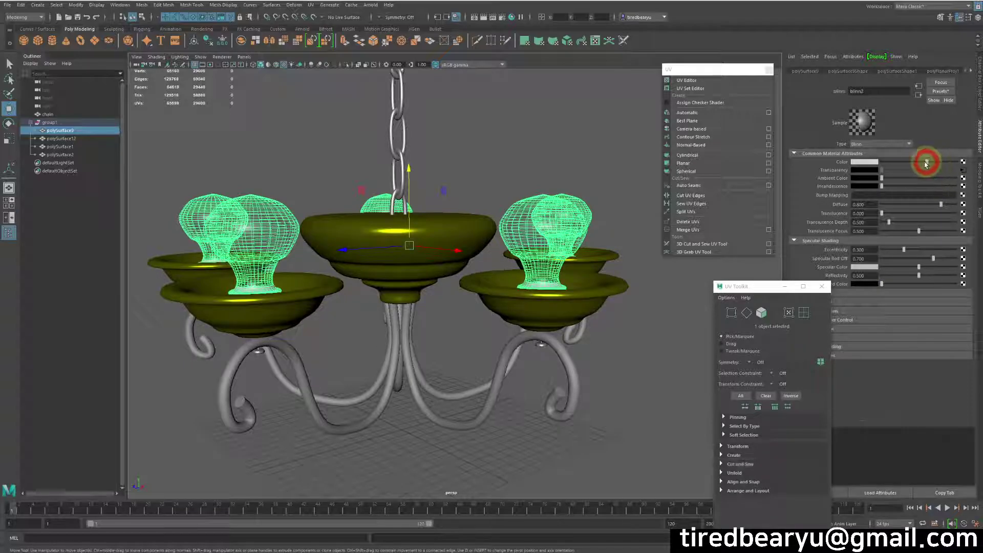
Darken the white marker of the bulbs' transparency ramp to a light grey so the glass is less transparent.
left_click(963, 170)
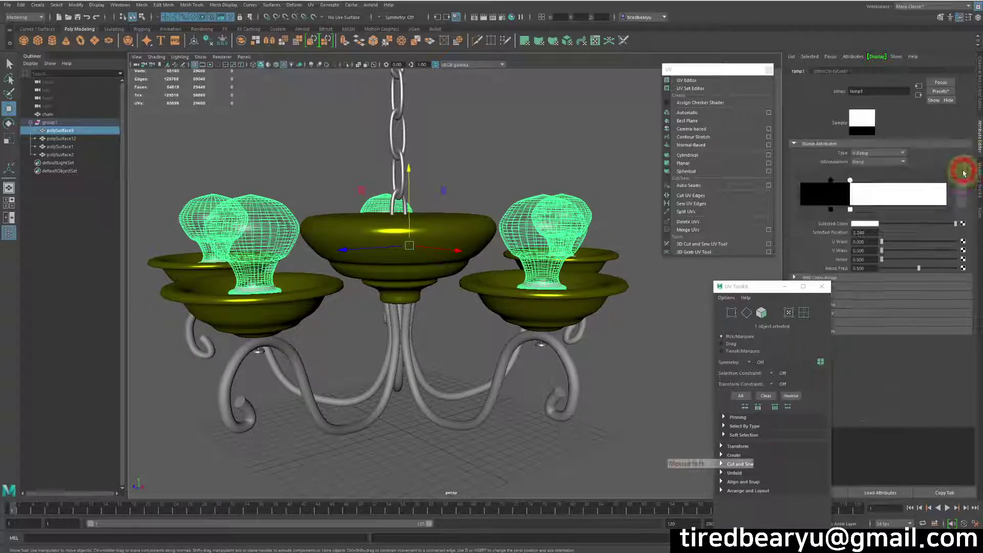
left_click(851, 182)
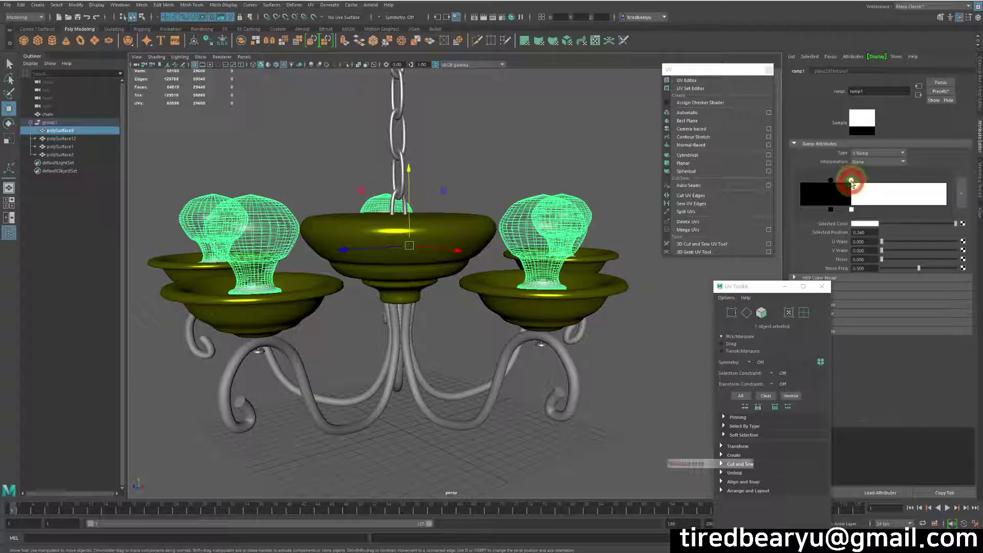
left_click(950, 225)
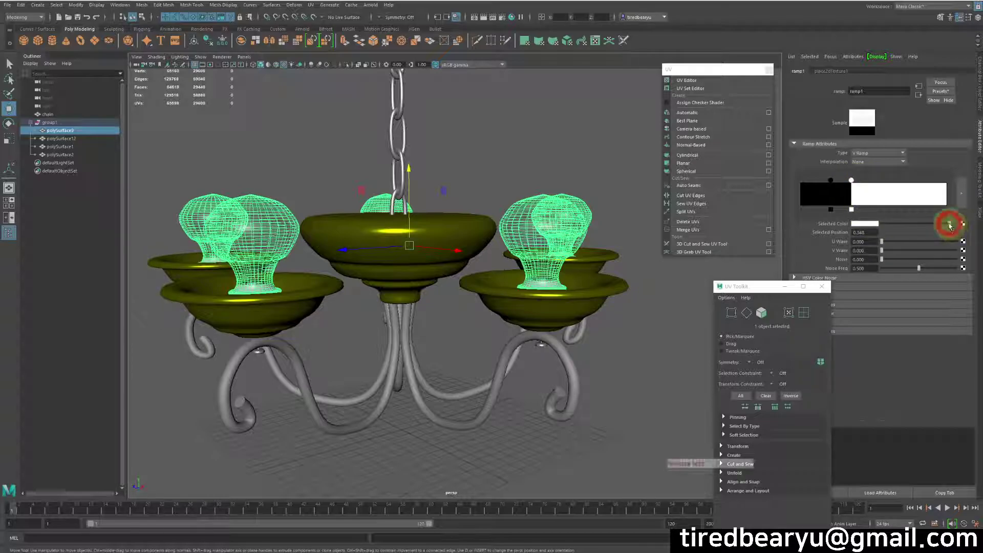
left_click_drag(950, 225, 936, 224)
left_click(619, 166)
left_click_drag(630, 263, 604, 210, "alt")
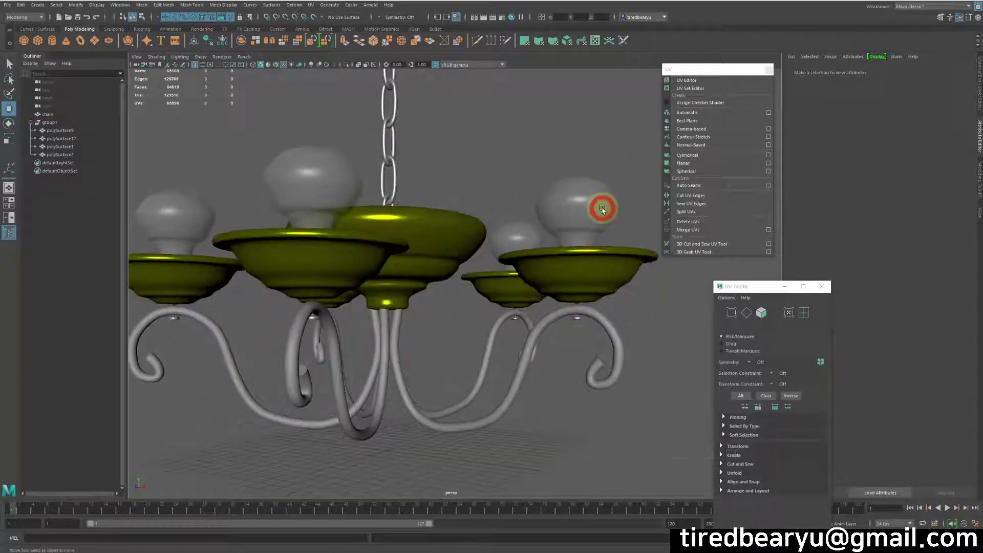
Adjust the specular eccentricity of the light bulbs' Blinn material and inspect the deselected bulbs from several angles.
left_click(604, 211)
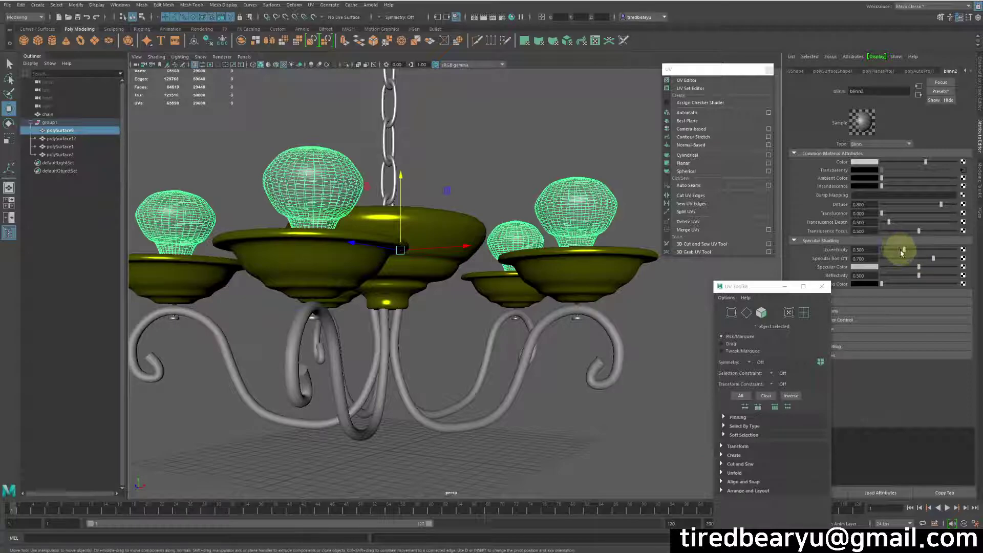
left_click_drag(903, 250, 959, 266)
left_click_drag(514, 296, 563, 287, "alt")
left_click(617, 202)
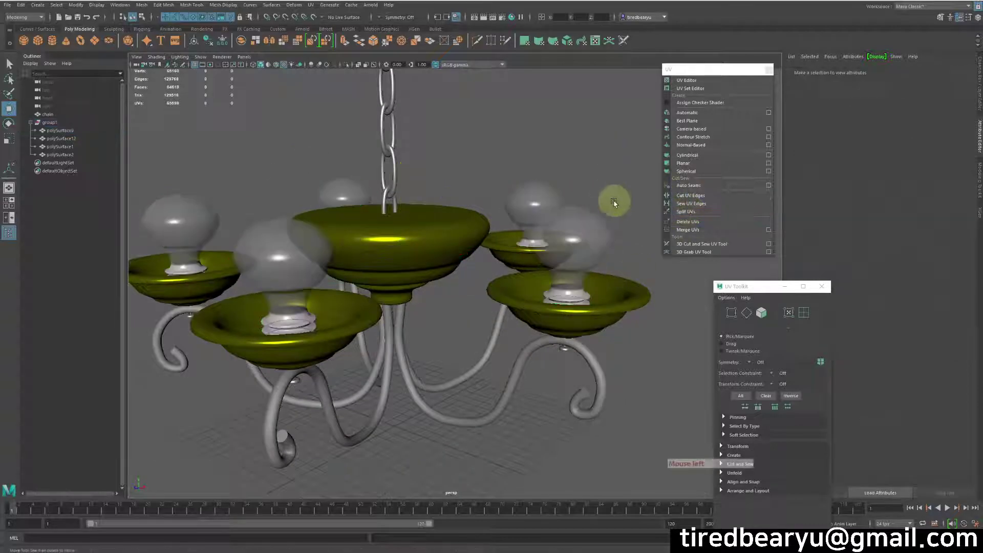
left_click_drag(604, 235, 596, 233, "alt")
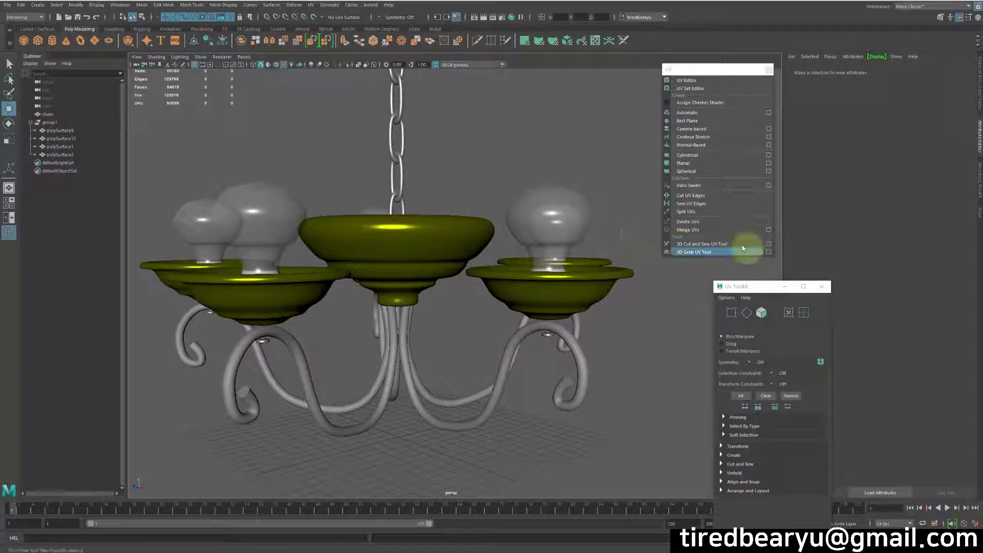
left_click_drag(610, 328, 610, 308, "alt")
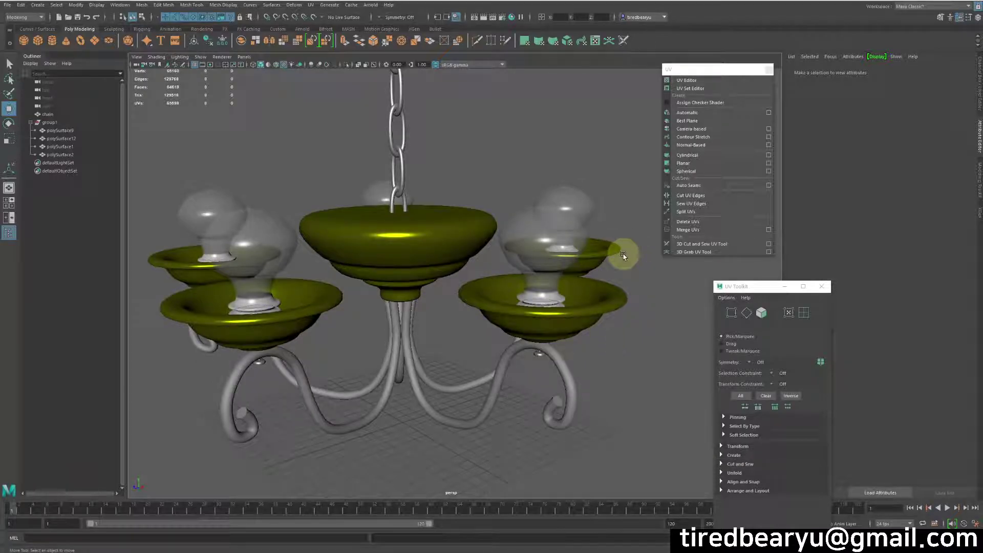